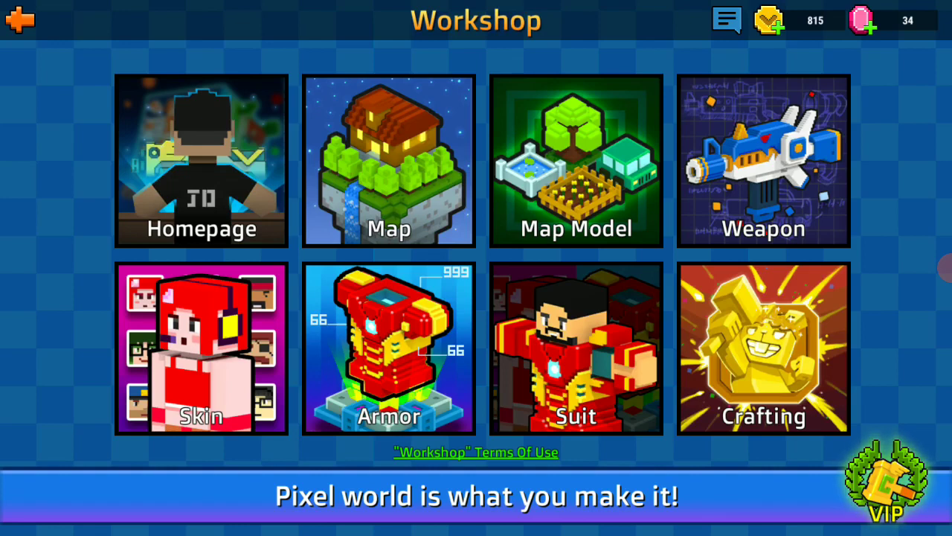
- From the Workshop skin list, create a new Original Size skin and load it in the editor
{"action": "left_click", "coordinate": [201, 348]}
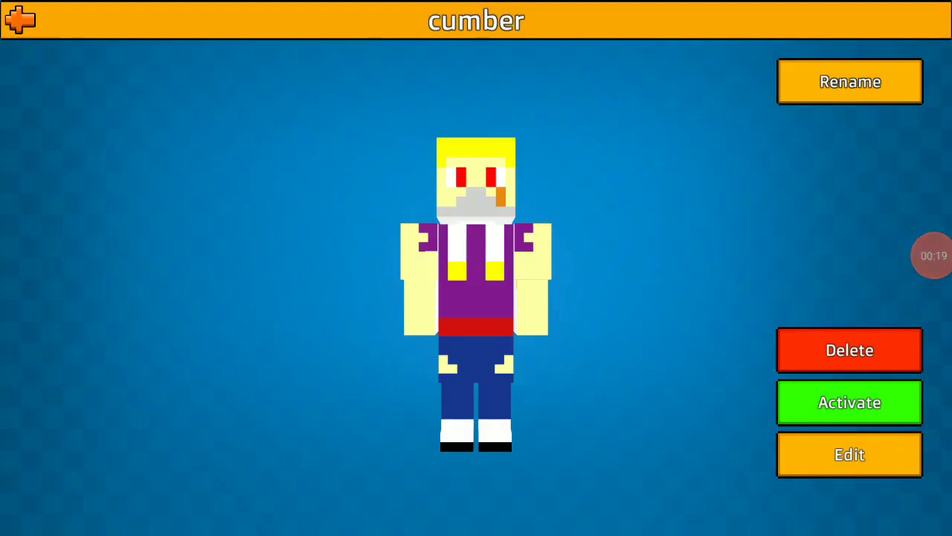
{"action": "left_click", "coordinate": [19, 20]}
{"action": "left_click", "coordinate": [198, 141]}
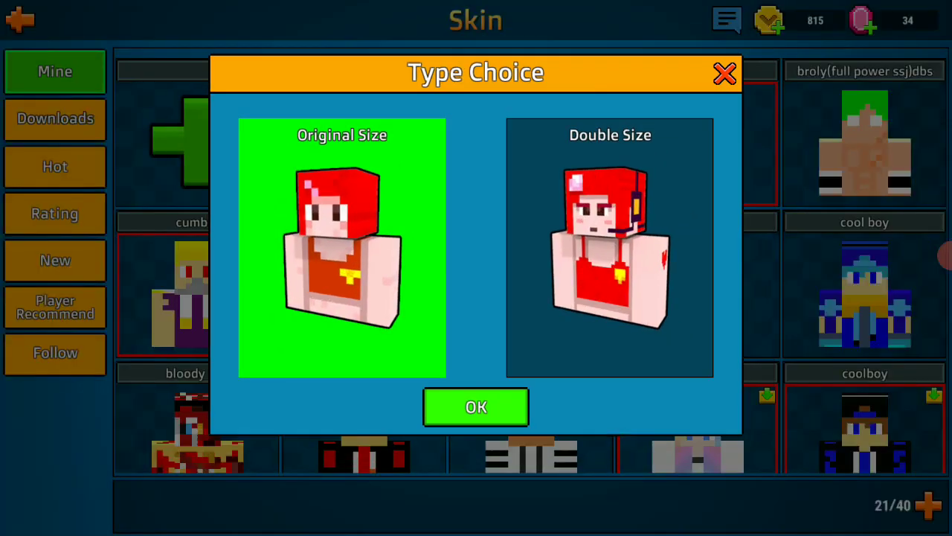
{"action": "left_click", "coordinate": [476, 407]}
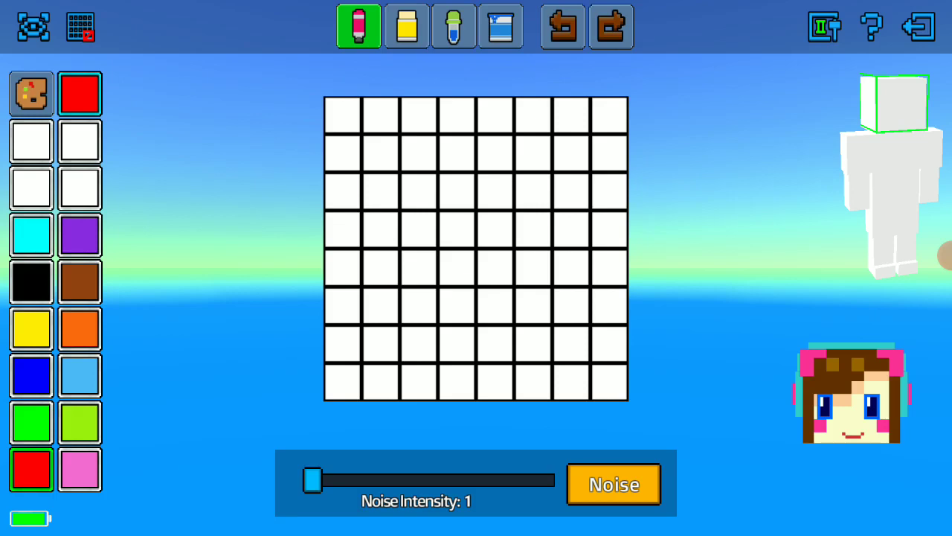
- Pick dark grey from the palette and fill the head's front face with it using the Fill bucket
{"action": "left_click", "coordinate": [31, 93]}
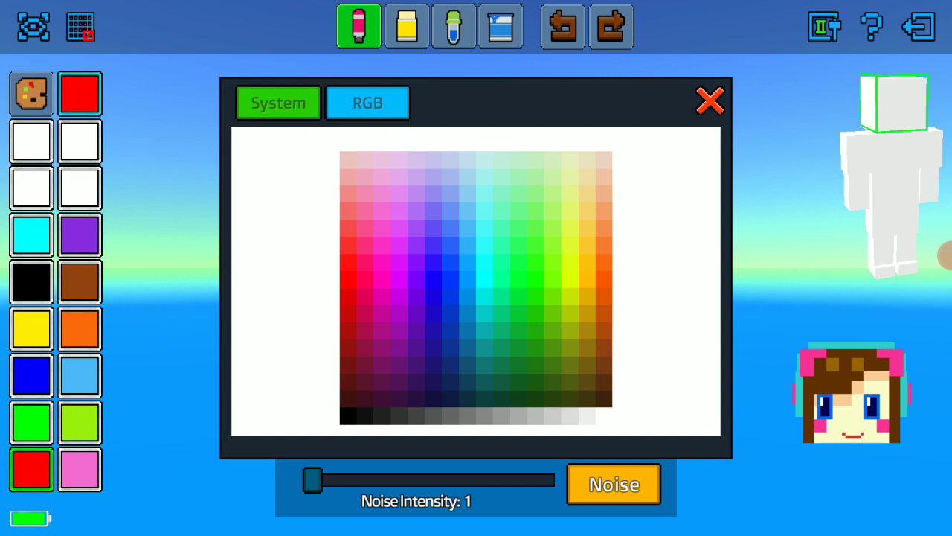
{"action": "left_click", "coordinate": [399, 415]}
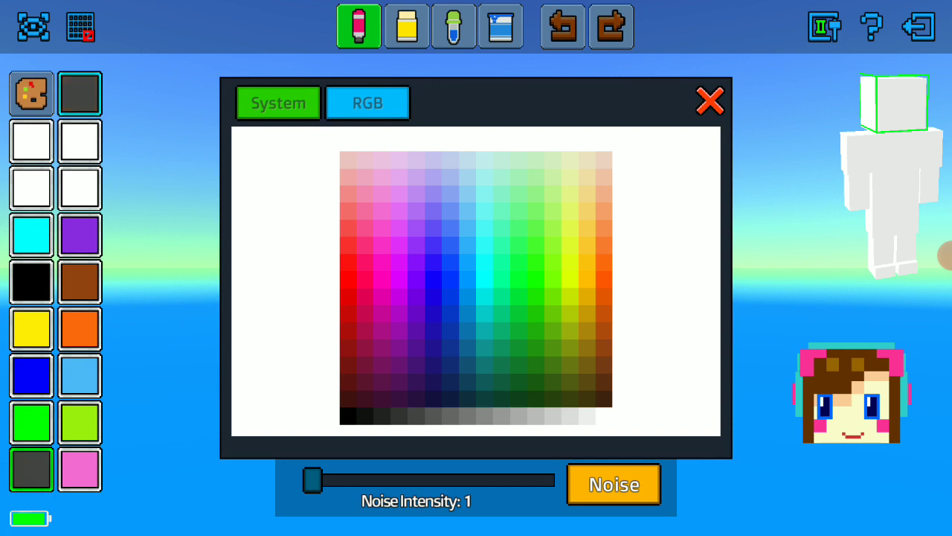
{"action": "left_click", "coordinate": [710, 101]}
{"action": "left_click_drag", "start_coordinate": [477, 223], "coordinate": [477, 312]}
{"action": "mouse_move", "coordinate": [331, 301]}
{"action": "left_mouse_down"}
{"action": "mouse_move", "coordinate": [339, 230]}
{"action": "mouse_move", "coordinate": [496, 196]}
{"action": "mouse_move", "coordinate": [616, 226]}
{"action": "mouse_move", "coordinate": [415, 301]}
{"action": "mouse_move", "coordinate": [497, 227]}
{"action": "left_mouse_up"}
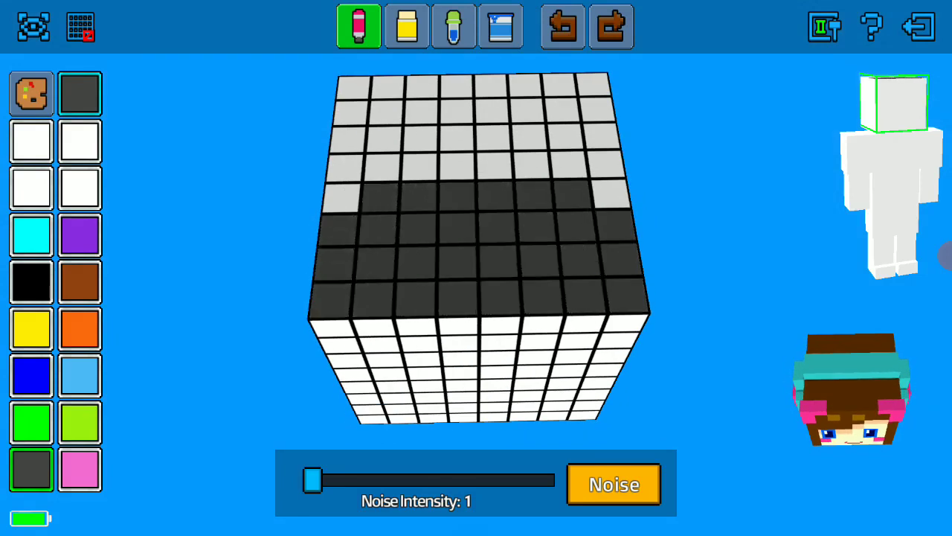
{"action": "left_click", "coordinate": [501, 26]}
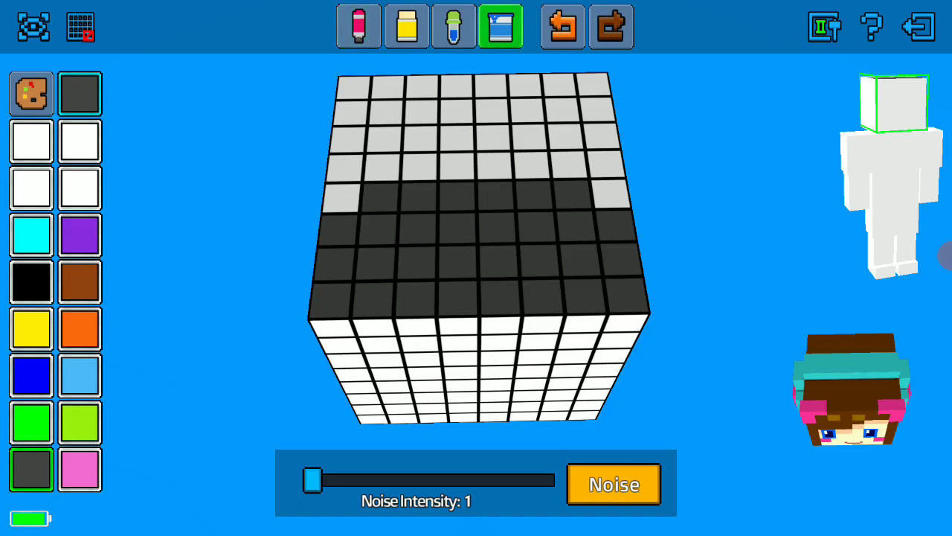
{"action": "left_click", "coordinate": [476, 149]}
{"action": "mouse_move", "coordinate": [477, 224]}
{"action": "left_mouse_down"}
{"action": "mouse_move", "coordinate": [476, 149]}
{"action": "mouse_move", "coordinate": [476, 246]}
{"action": "left_mouse_up"}
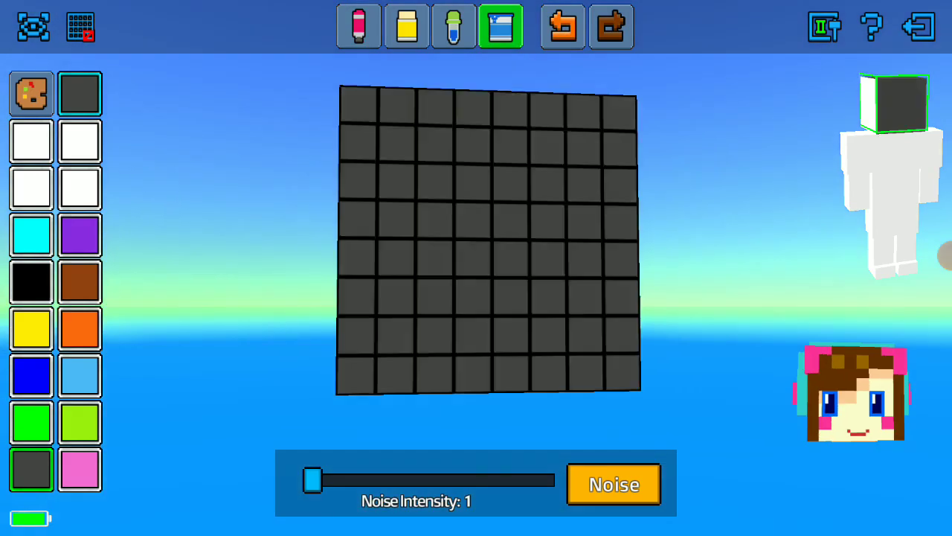
{"action": "left_click", "coordinate": [358, 26]}
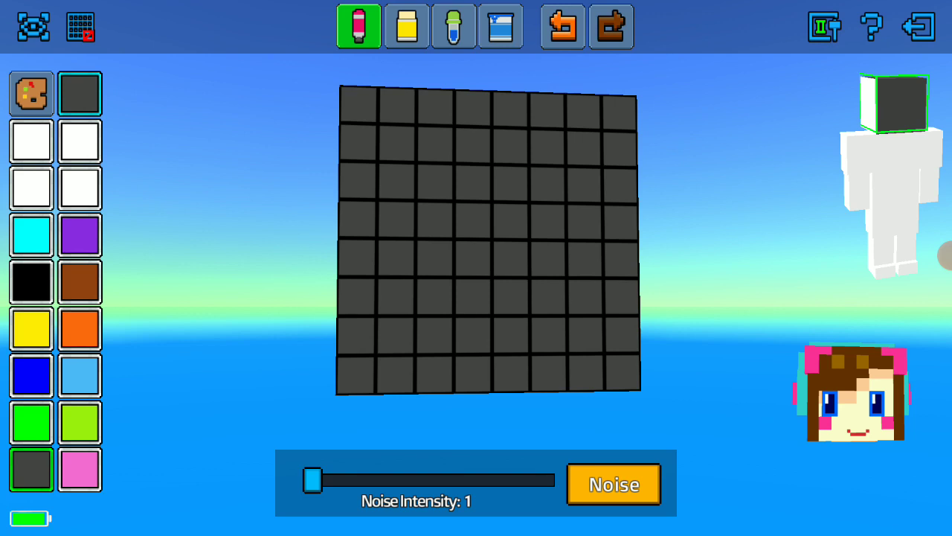
- Paint a white 2×2 mouth and two light blue eyes edged with white pixels on the grey face
{"action": "left_click", "coordinate": [32, 188]}
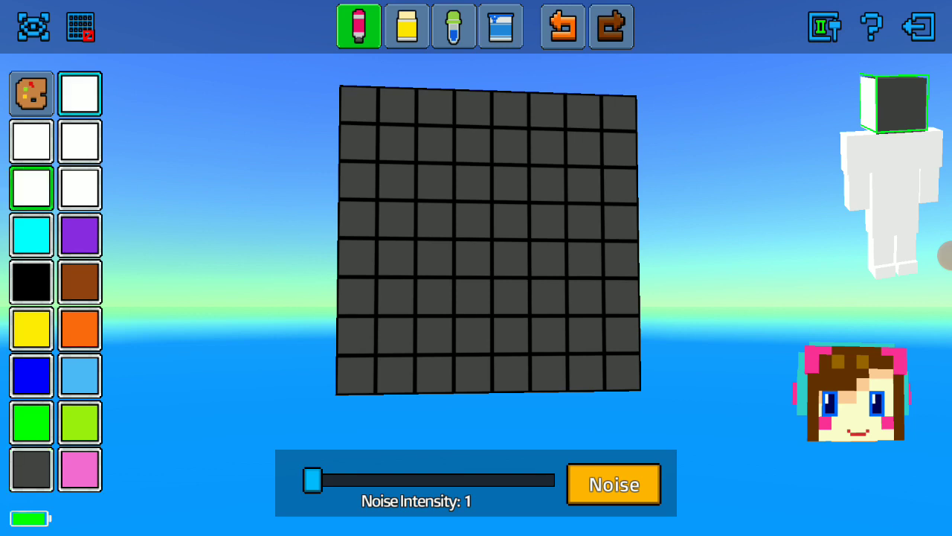
{"action": "mouse_move", "coordinate": [473, 296]}
{"action": "left_mouse_down"}
{"action": "mouse_move", "coordinate": [473, 334]}
{"action": "mouse_move", "coordinate": [510, 296]}
{"action": "left_mouse_up"}
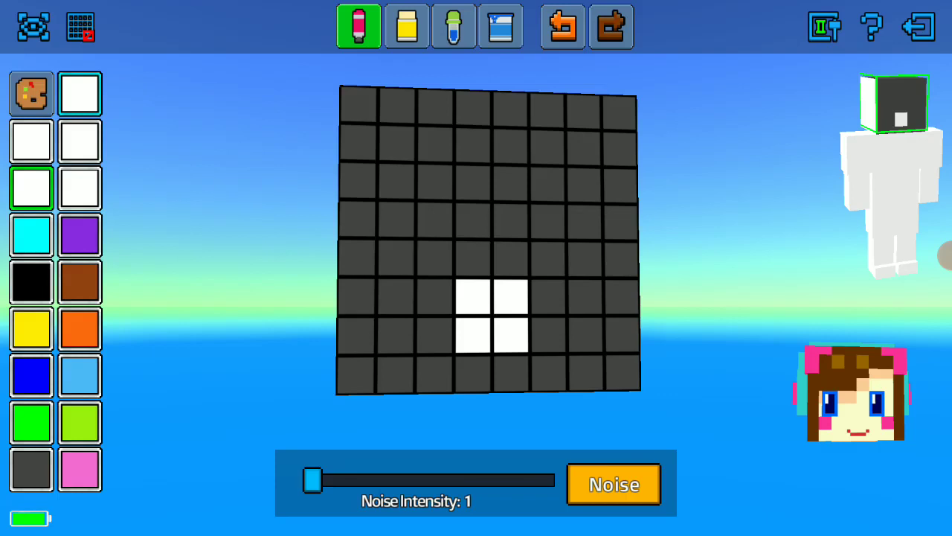
{"action": "left_click_drag", "start_coordinate": [547, 185], "coordinate": [548, 222]}
{"action": "left_click", "coordinate": [80, 375]}
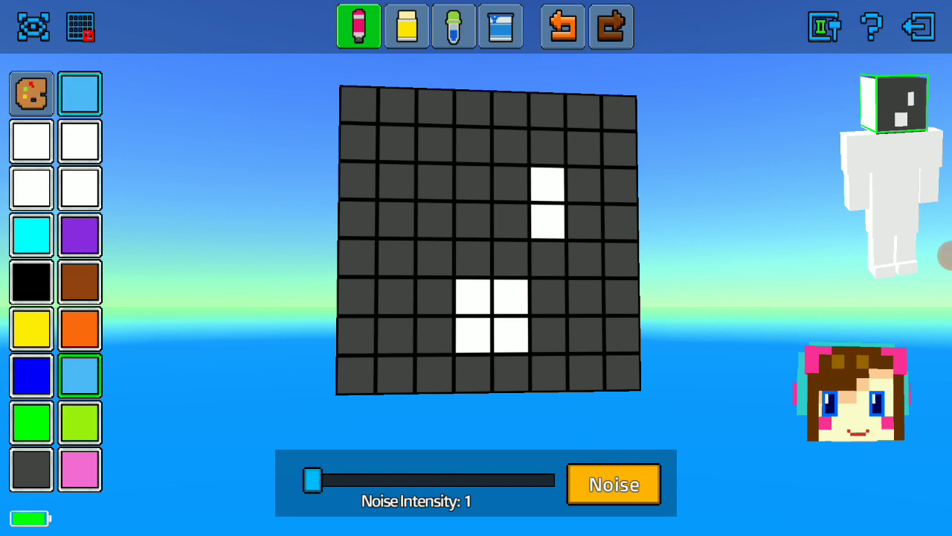
{"action": "left_click_drag", "start_coordinate": [547, 185], "coordinate": [547, 222]}
{"action": "left_click_drag", "start_coordinate": [435, 181], "coordinate": [436, 220]}
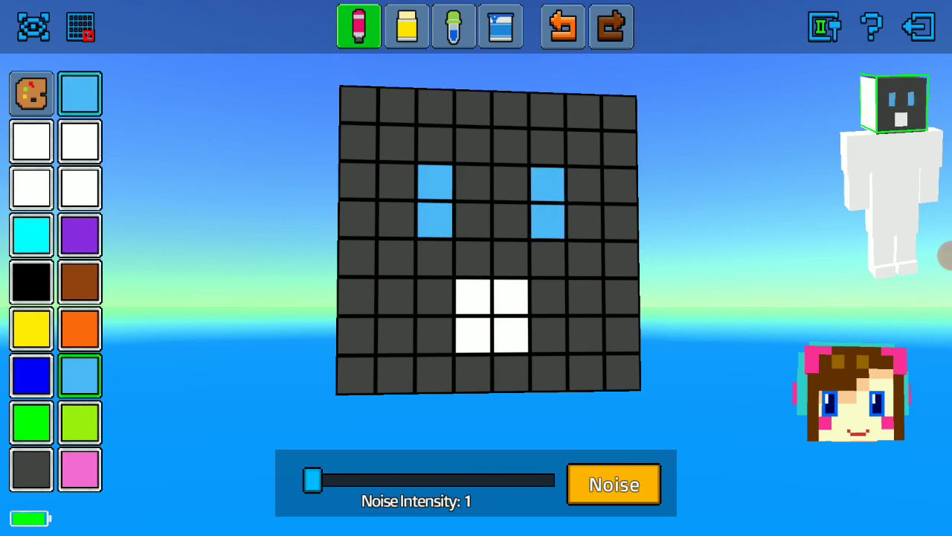
{"action": "left_click", "coordinate": [31, 188]}
{"action": "left_click_drag", "start_coordinate": [584, 184], "coordinate": [584, 222]}
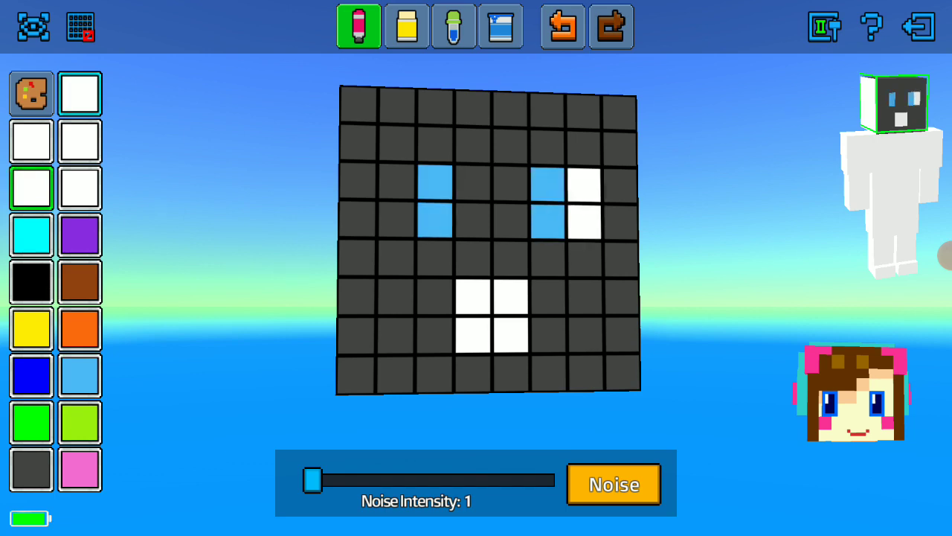
{"action": "left_click_drag", "start_coordinate": [397, 181], "coordinate": [397, 220]}
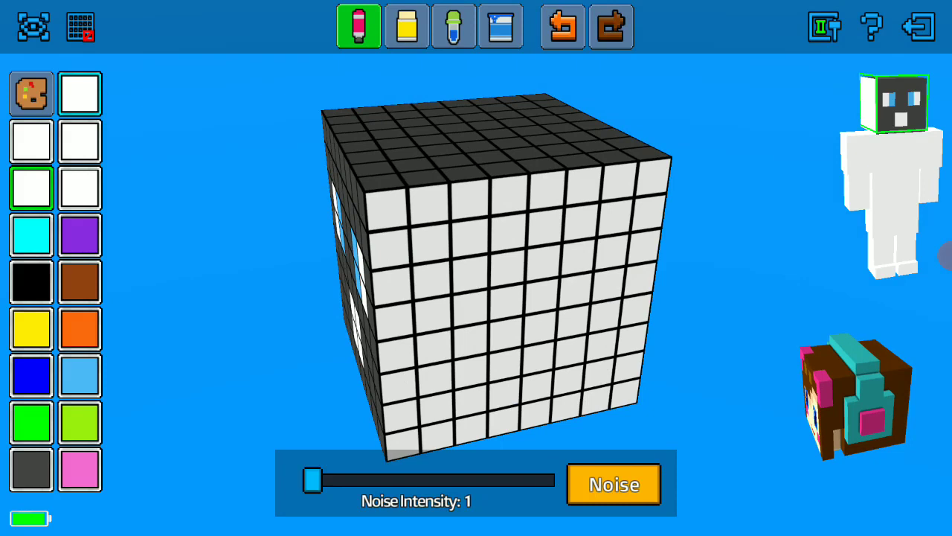
- Outline a dark grey ear on one side of the head and paint its centre column pink
{"action": "left_click", "coordinate": [503, 168]}
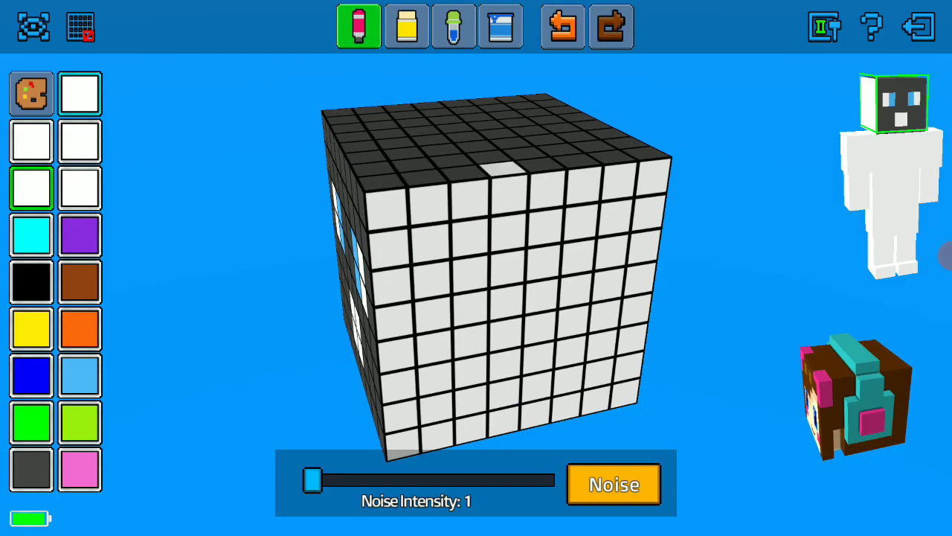
{"action": "left_click", "coordinate": [31, 469]}
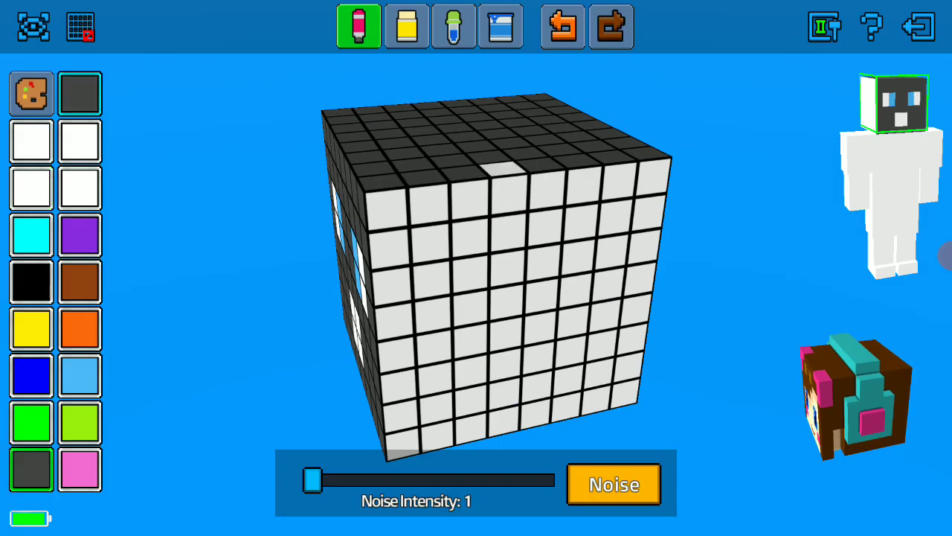
{"action": "left_click_drag", "start_coordinate": [509, 182], "coordinate": [509, 302]}
{"action": "left_click_drag", "start_coordinate": [584, 186], "coordinate": [573, 322]}
{"action": "left_click", "coordinate": [506, 334]}
{"action": "left_click", "coordinate": [541, 328]}
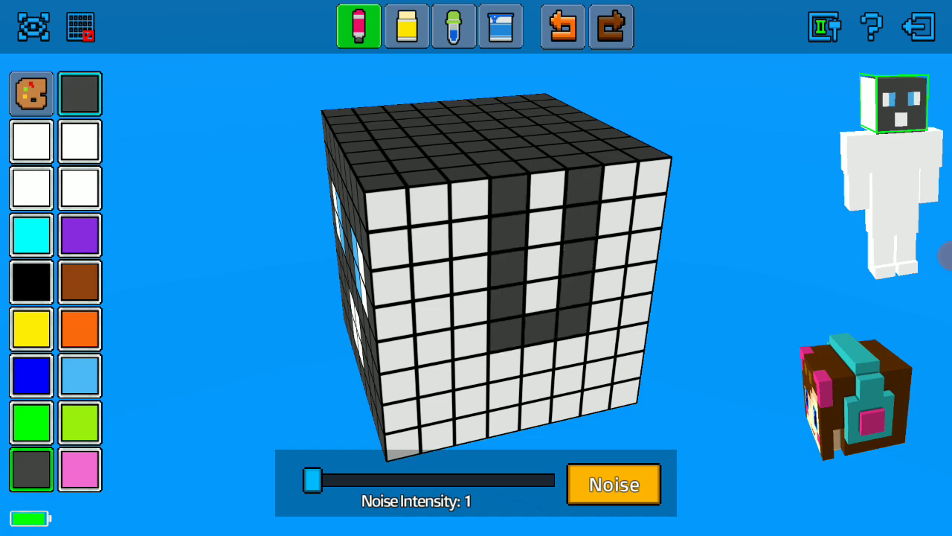
{"action": "left_click", "coordinate": [79, 469]}
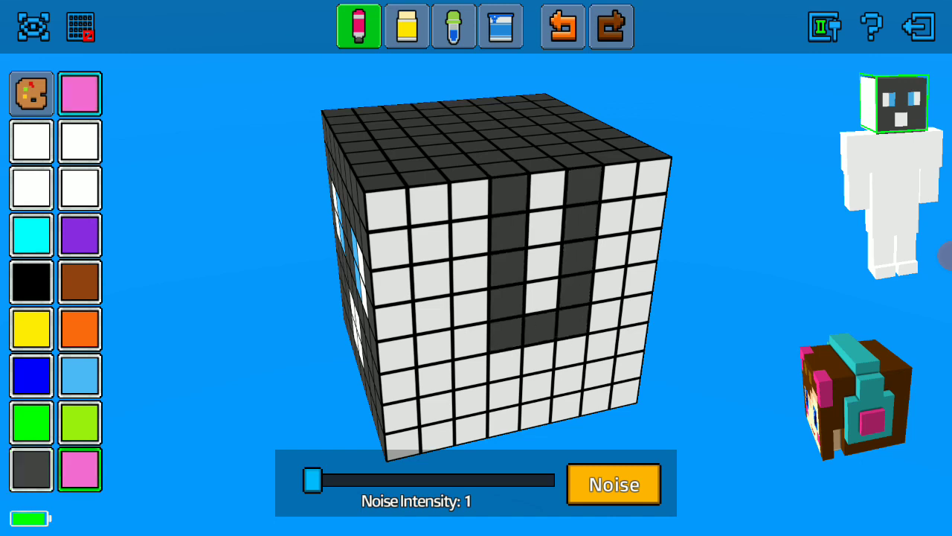
{"action": "left_click_drag", "start_coordinate": [547, 190], "coordinate": [543, 296]}
- On the next side of the head, paint the first dark grey ear column
{"action": "left_click_drag", "start_coordinate": [372, 298], "coordinate": [580, 298]}
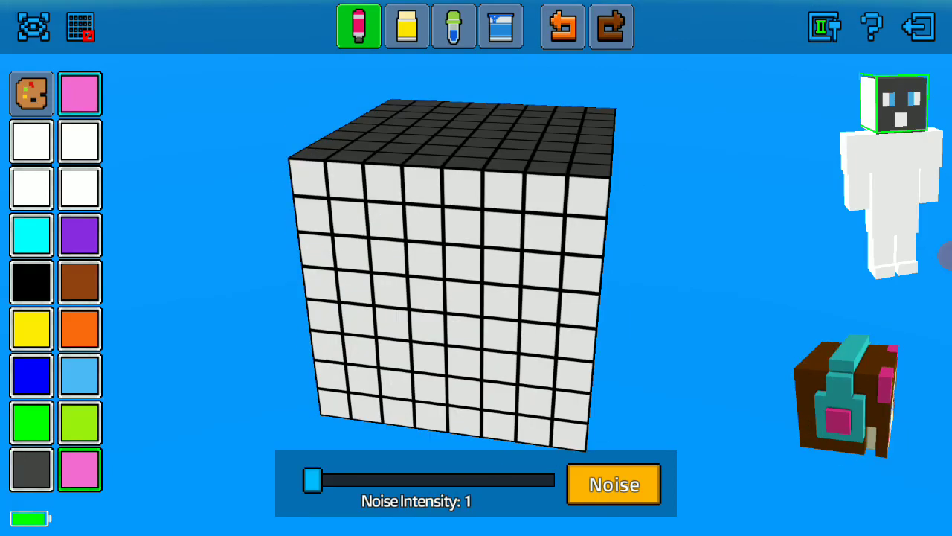
{"action": "left_click", "coordinate": [32, 469]}
{"action": "left_click_drag", "start_coordinate": [422, 186], "coordinate": [426, 325]}
{"action": "mouse_move", "coordinate": [372, 298]}
{"action": "left_mouse_down"}
{"action": "mouse_move", "coordinate": [521, 298]}
{"action": "mouse_move", "coordinate": [417, 298]}
{"action": "mouse_move", "coordinate": [383, 287]}
{"action": "mouse_move", "coordinate": [632, 298]}
{"action": "left_mouse_up"}
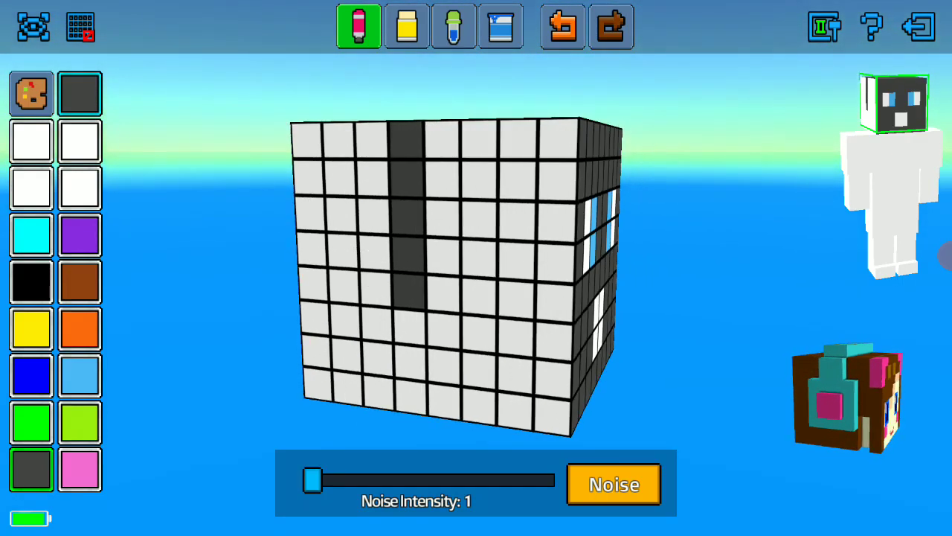
- Paint two full-height dark grey ear columns joined along the bottom on this side
{"action": "left_click", "coordinate": [479, 297]}
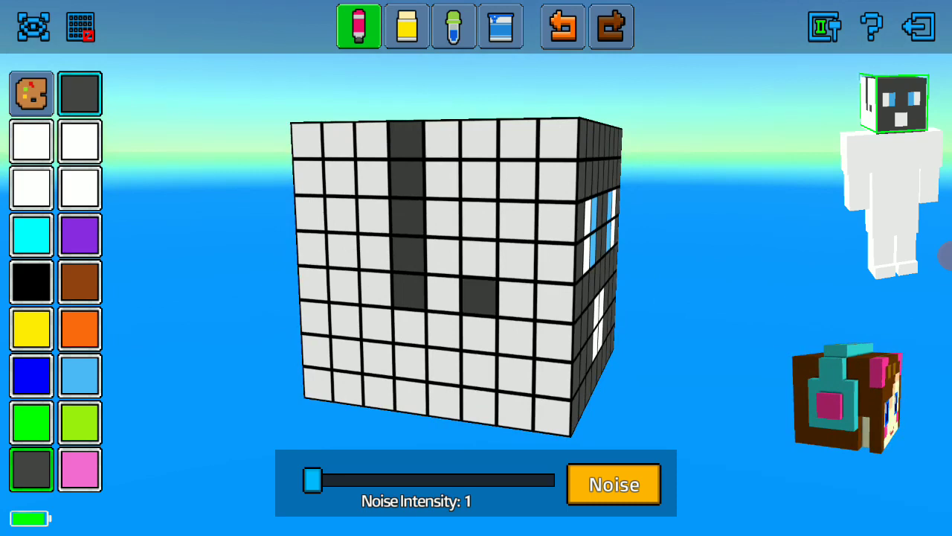
{"action": "left_click", "coordinate": [479, 259]}
{"action": "left_click", "coordinate": [479, 219]}
{"action": "left_click", "coordinate": [480, 180]}
{"action": "left_click", "coordinate": [479, 139]}
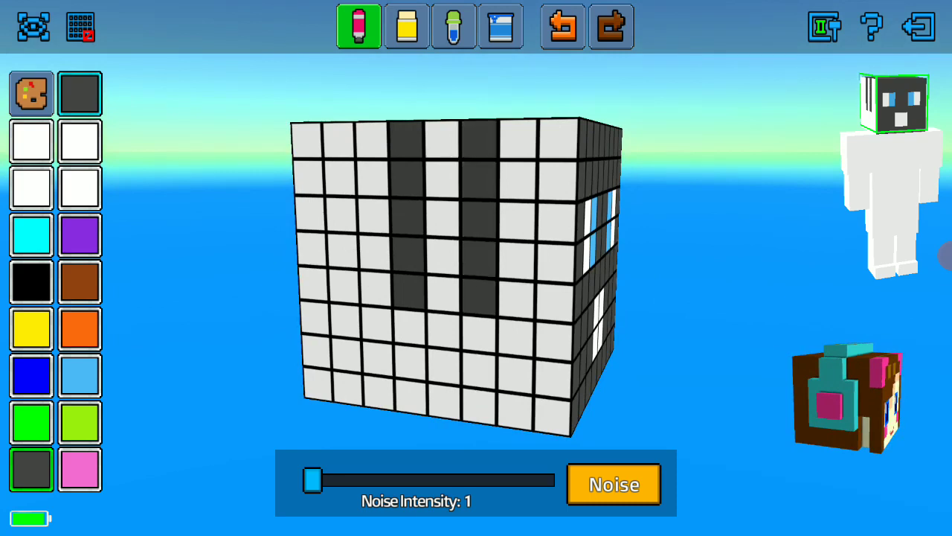
{"action": "left_click", "coordinate": [479, 334]}
{"action": "left_click", "coordinate": [410, 363]}
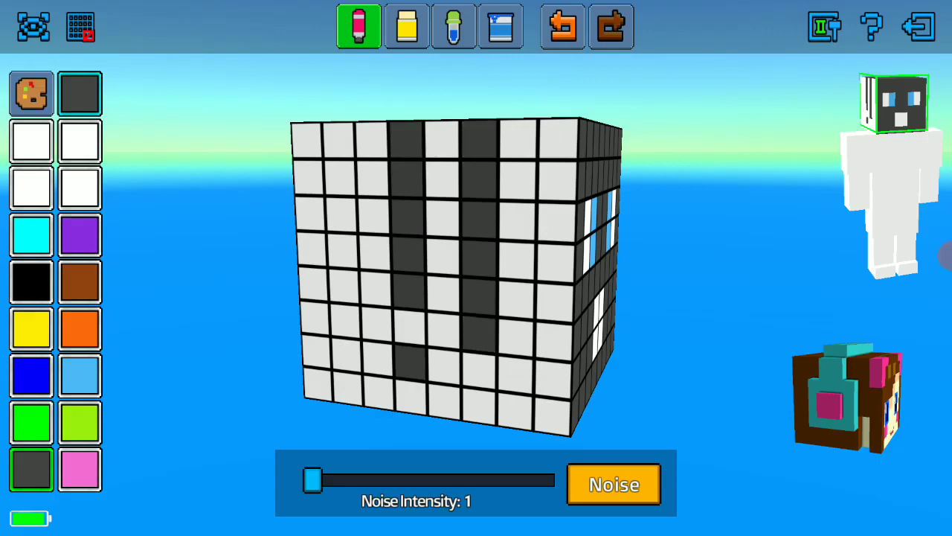
{"action": "left_click", "coordinate": [445, 366]}
{"action": "left_click", "coordinate": [410, 328]}
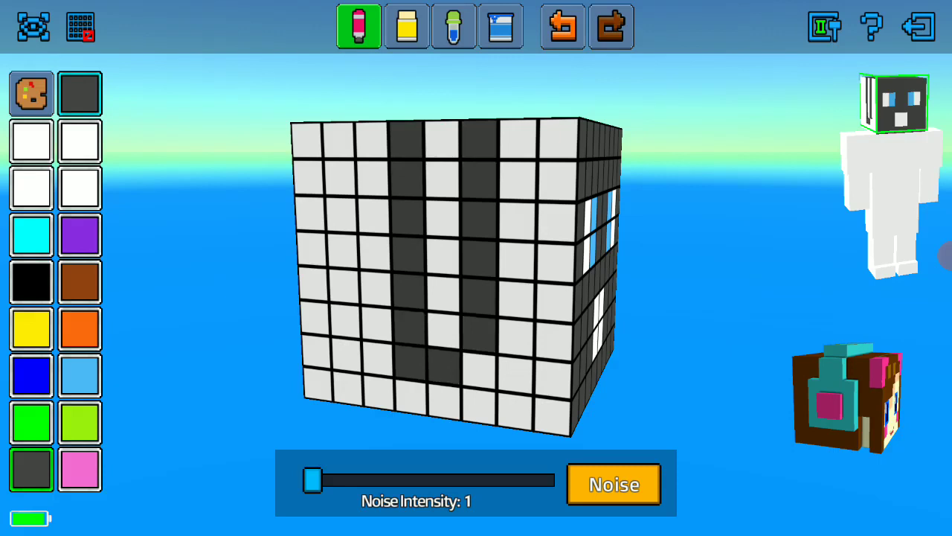
- Paint the ear's centre stripe pink and darken the cells beneath it
{"action": "left_click", "coordinate": [80, 469]}
{"action": "left_click_drag", "start_coordinate": [442, 139], "coordinate": [442, 294]}
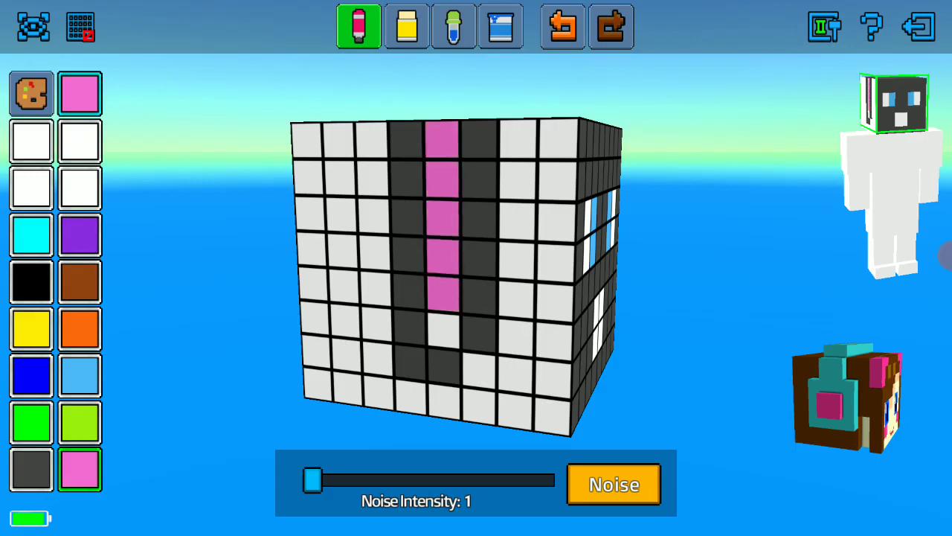
{"action": "left_click", "coordinate": [31, 469]}
{"action": "left_click", "coordinate": [443, 331]}
{"action": "left_click_drag", "start_coordinate": [670, 261], "coordinate": [260, 260]}
{"action": "mouse_move", "coordinate": [476, 260]}
{"action": "left_mouse_down"}
{"action": "mouse_move", "coordinate": [669, 261]}
{"action": "mouse_move", "coordinate": [238, 261]}
{"action": "left_mouse_up"}
{"action": "left_click_drag", "start_coordinate": [596, 260], "coordinate": [372, 260]}
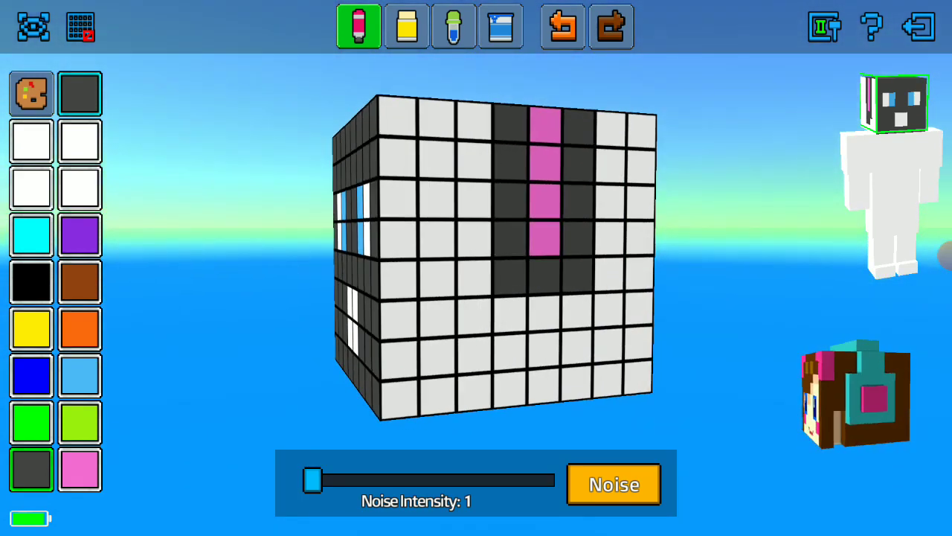
{"action": "left_click_drag", "start_coordinate": [545, 313], "coordinate": [576, 311]}
{"action": "mouse_move", "coordinate": [223, 298]}
{"action": "left_mouse_down"}
{"action": "mouse_move", "coordinate": [335, 298]}
{"action": "mouse_move", "coordinate": [223, 297]}
{"action": "left_mouse_up"}
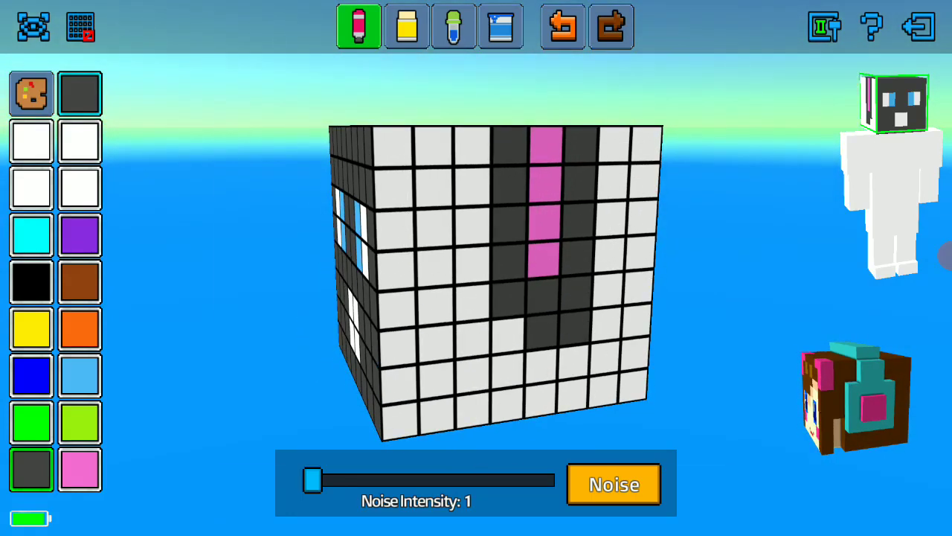
{"action": "left_click", "coordinate": [31, 94]}
- Pick a darker grey and repaint the ear outline columns with it
{"action": "left_click", "coordinate": [400, 415]}
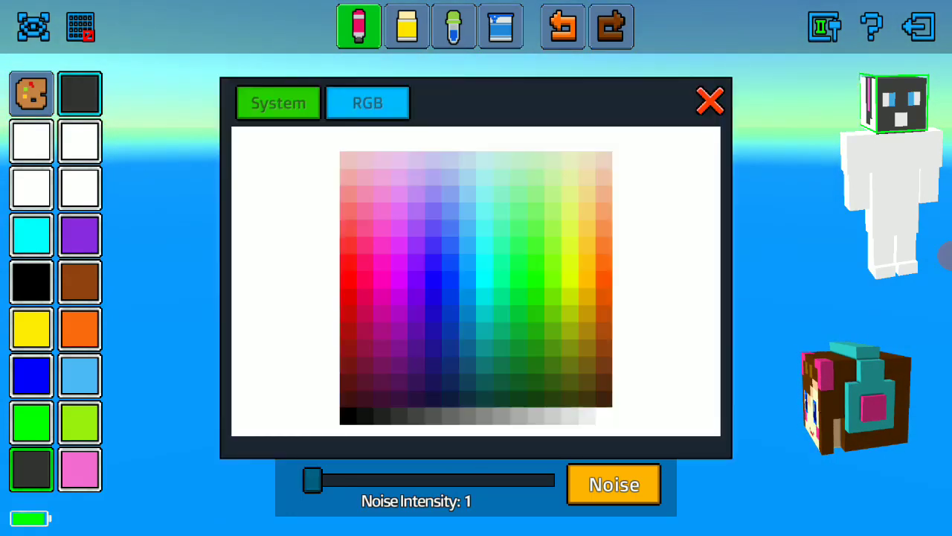
{"action": "left_click", "coordinate": [709, 101]}
{"action": "mouse_move", "coordinate": [580, 146]}
{"action": "left_mouse_down"}
{"action": "mouse_move", "coordinate": [576, 294]}
{"action": "mouse_move", "coordinate": [542, 332]}
{"action": "left_mouse_up"}
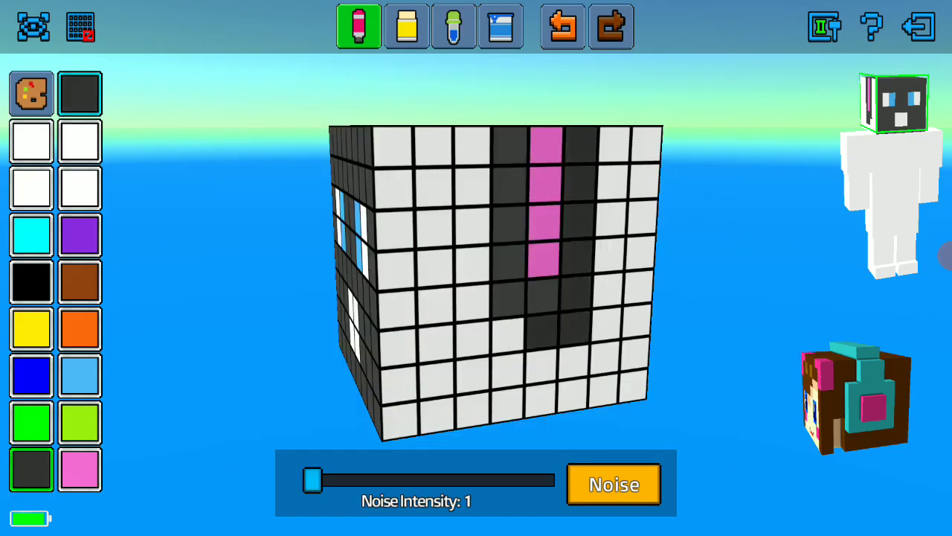
{"action": "mouse_move", "coordinate": [543, 297]}
{"action": "left_mouse_down"}
{"action": "mouse_move", "coordinate": [509, 297]}
{"action": "mouse_move", "coordinate": [510, 145]}
{"action": "left_mouse_up"}
- Switch to a near-black shade, repaint the remaining outline cells, then sample the face's dark grey
{"action": "left_click", "coordinate": [31, 93]}
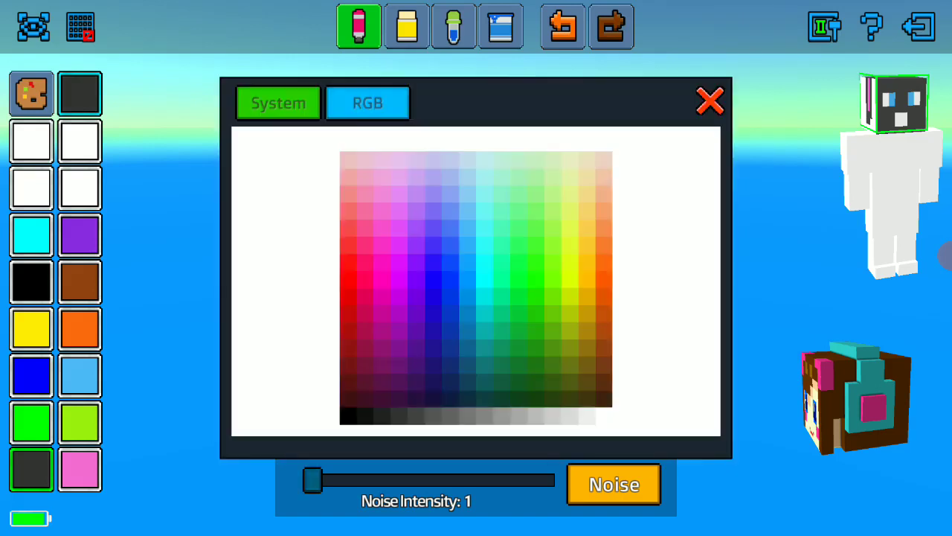
{"action": "left_click", "coordinate": [365, 415]}
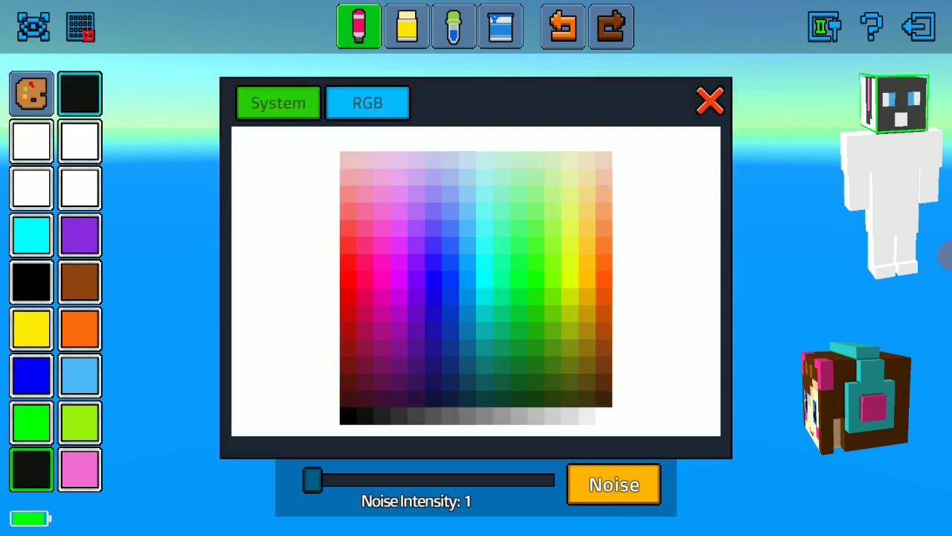
{"action": "left_click", "coordinate": [381, 415]}
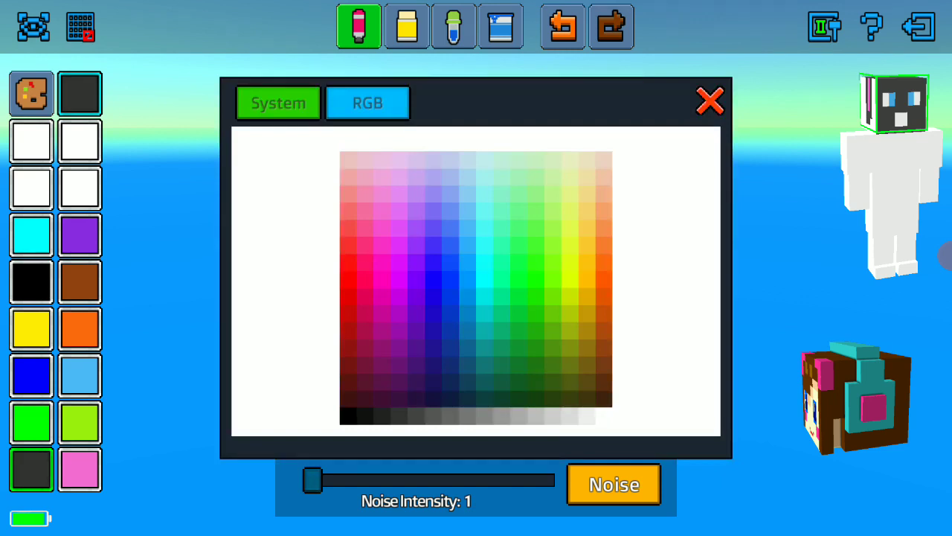
{"action": "left_click", "coordinate": [365, 416]}
{"action": "left_click", "coordinate": [709, 101]}
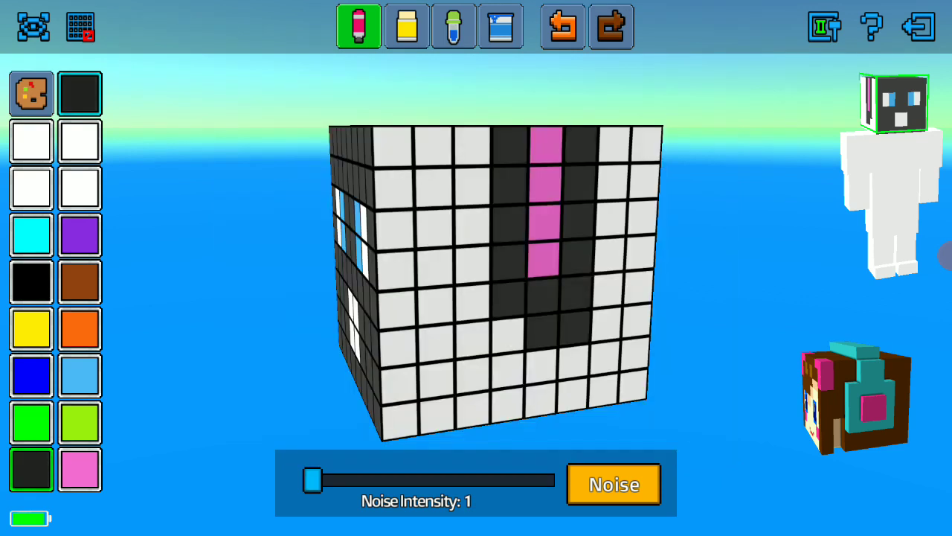
{"action": "left_click_drag", "start_coordinate": [580, 145], "coordinate": [579, 221]}
{"action": "mouse_move", "coordinate": [578, 292]}
{"action": "left_mouse_down"}
{"action": "mouse_move", "coordinate": [542, 331]}
{"action": "mouse_move", "coordinate": [511, 145]}
{"action": "left_mouse_up"}
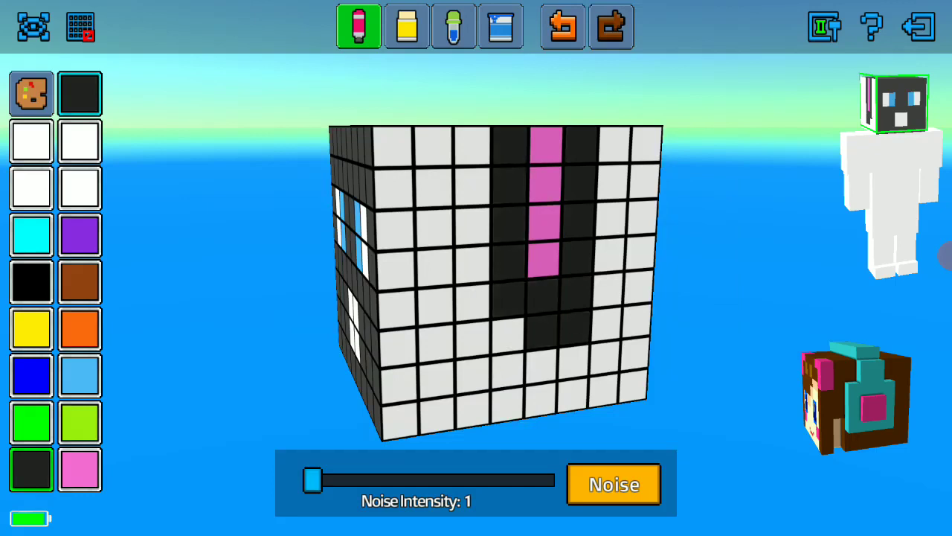
{"action": "left_click_drag", "start_coordinate": [744, 313], "coordinate": [681, 313]}
{"action": "mouse_move", "coordinate": [493, 128]}
{"action": "left_mouse_down"}
{"action": "mouse_move", "coordinate": [493, 208]}
{"action": "mouse_move", "coordinate": [529, 357]}
{"action": "mouse_move", "coordinate": [564, 319]}
{"action": "mouse_move", "coordinate": [566, 131]}
{"action": "left_mouse_up"}
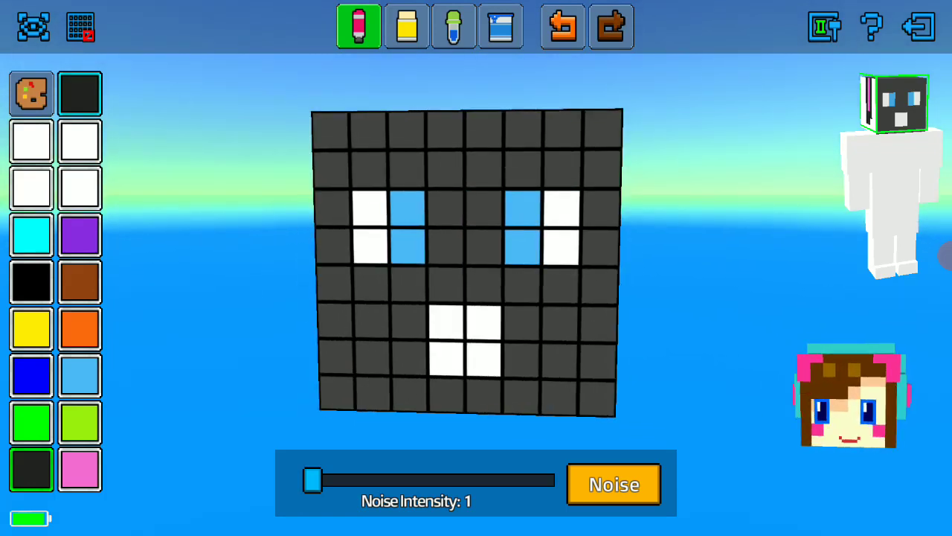
{"action": "left_click", "coordinate": [453, 26]}
{"action": "left_click", "coordinate": [446, 283]}
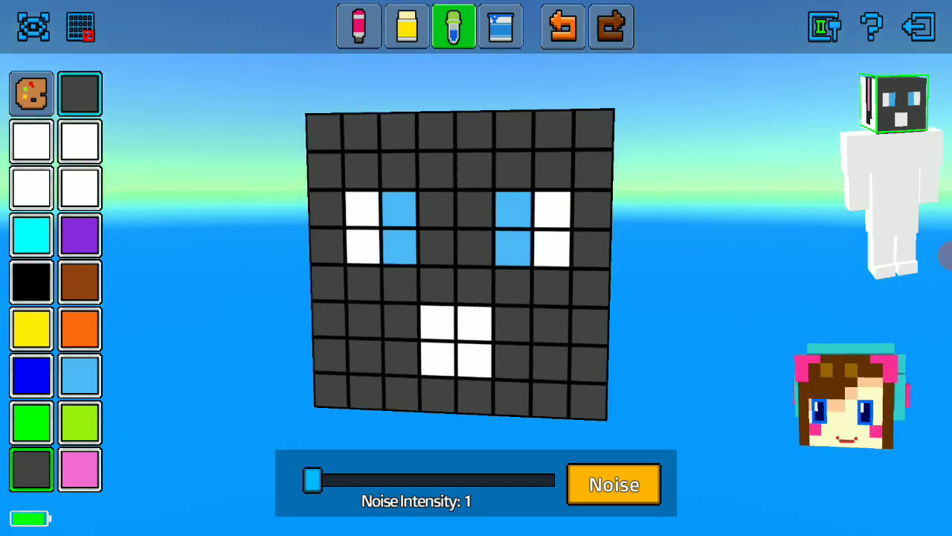
- Select the right arm and choose dark brown as the paint colour
{"action": "left_click", "coordinate": [933, 168]}
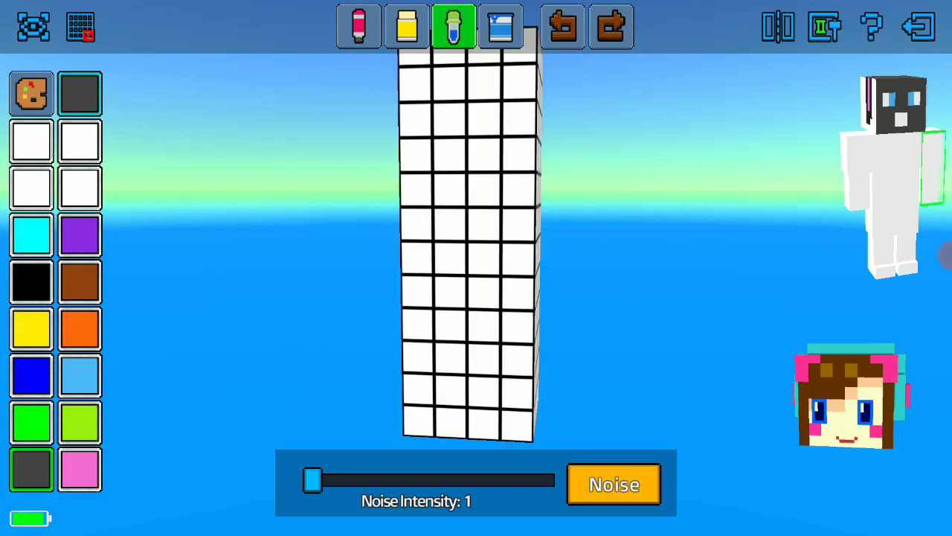
{"action": "left_click", "coordinate": [79, 281]}
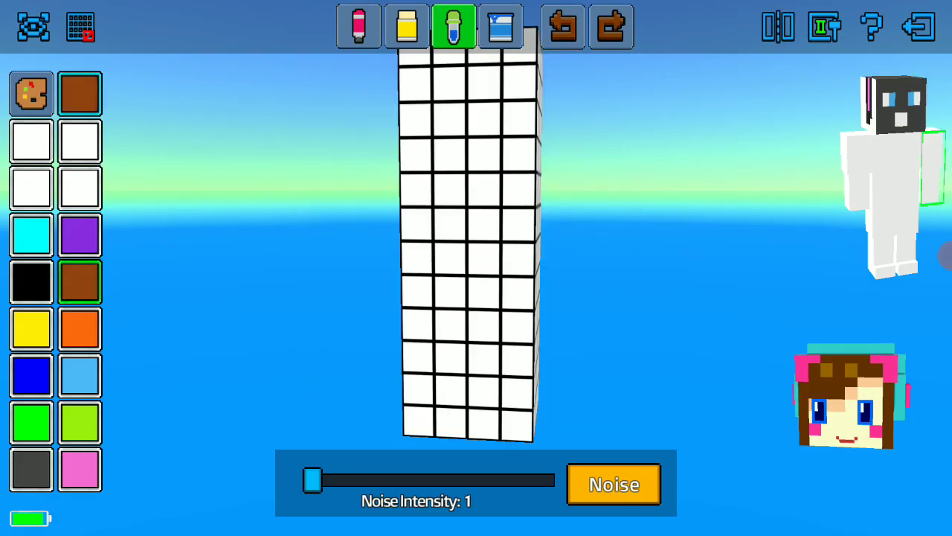
{"action": "left_click", "coordinate": [469, 223]}
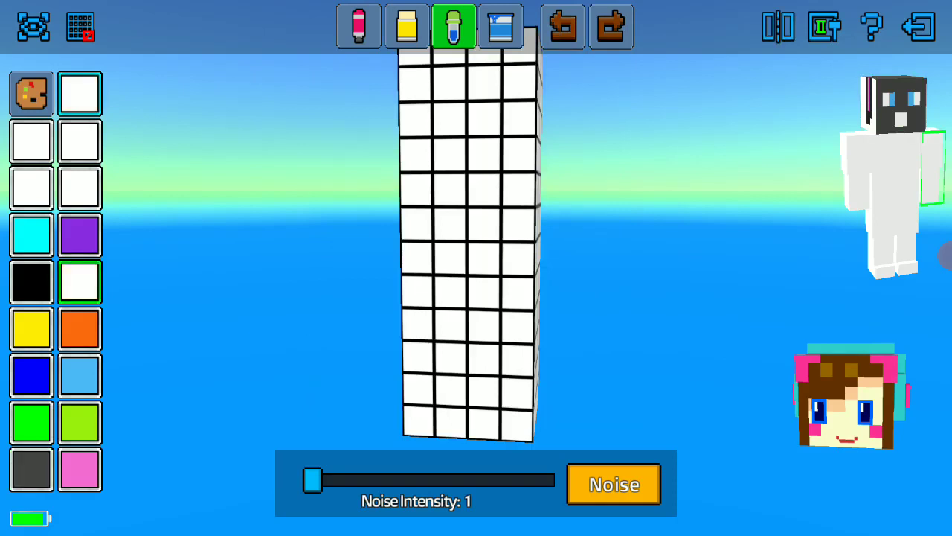
{"action": "left_click", "coordinate": [359, 26]}
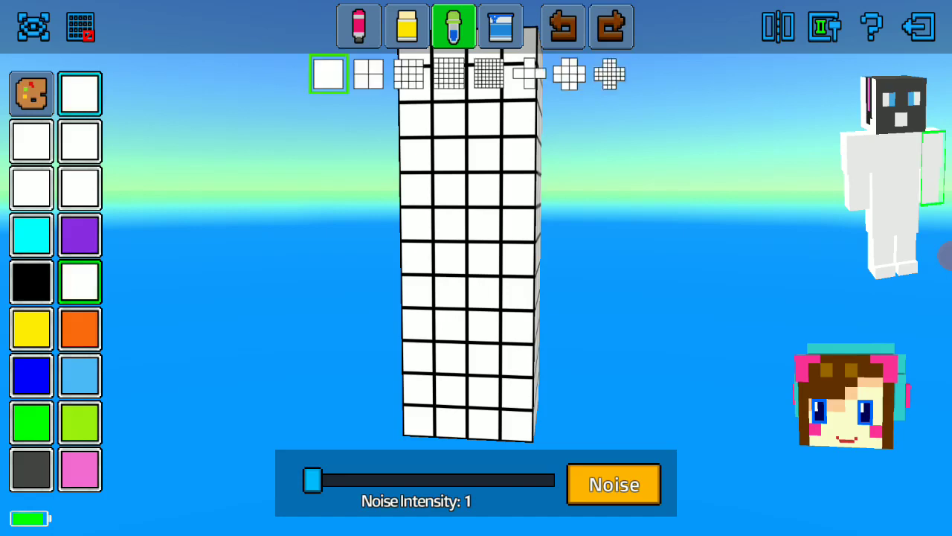
{"action": "left_click", "coordinate": [31, 94]}
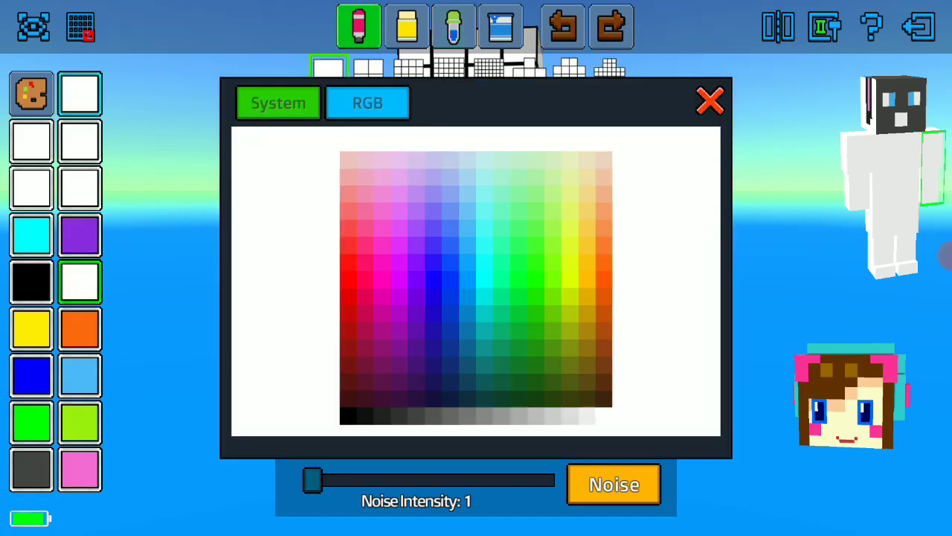
{"action": "left_click", "coordinate": [604, 392]}
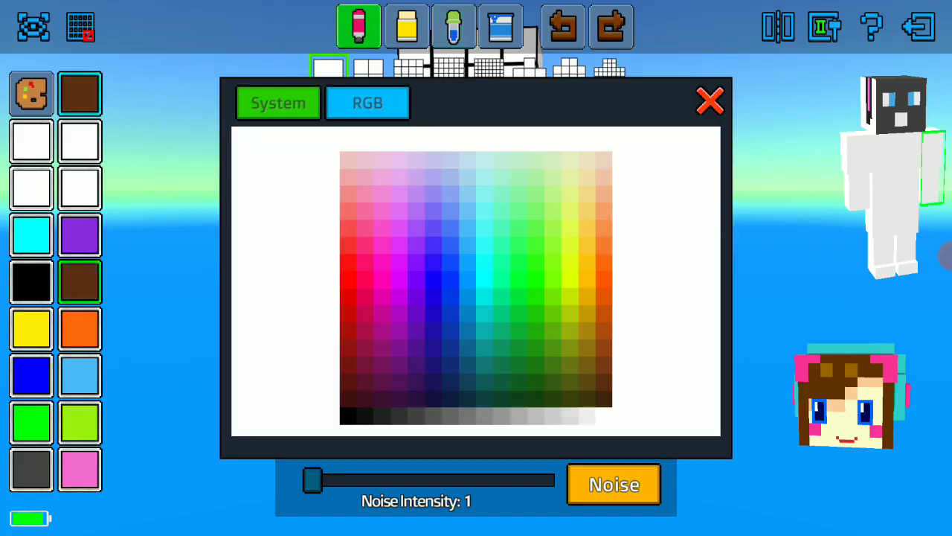
{"action": "left_click", "coordinate": [710, 101]}
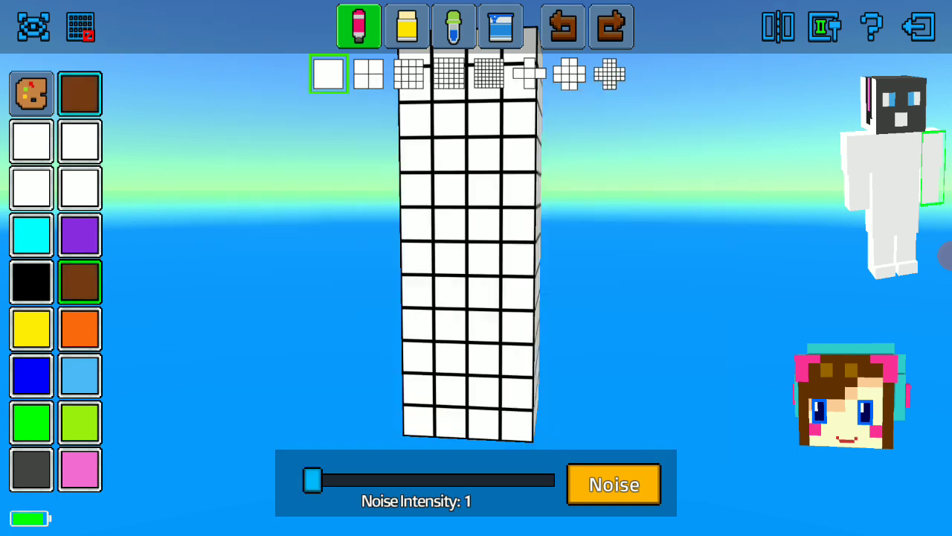
- Paint the bottom three rows of the arm's first face brown, redoing a stray cell
{"action": "mouse_move", "coordinate": [418, 421]}
{"action": "left_mouse_down"}
{"action": "mouse_move", "coordinate": [419, 388]}
{"action": "mouse_move", "coordinate": [485, 359]}
{"action": "left_mouse_up"}
{"action": "left_click", "coordinate": [451, 390]}
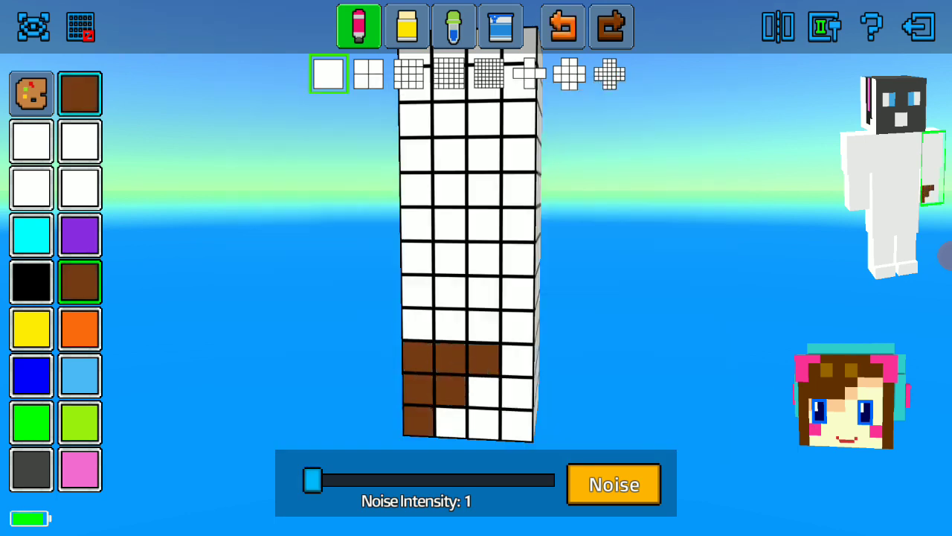
{"action": "left_click", "coordinate": [563, 26]}
{"action": "left_click", "coordinate": [564, 26]}
{"action": "left_click", "coordinate": [563, 26]}
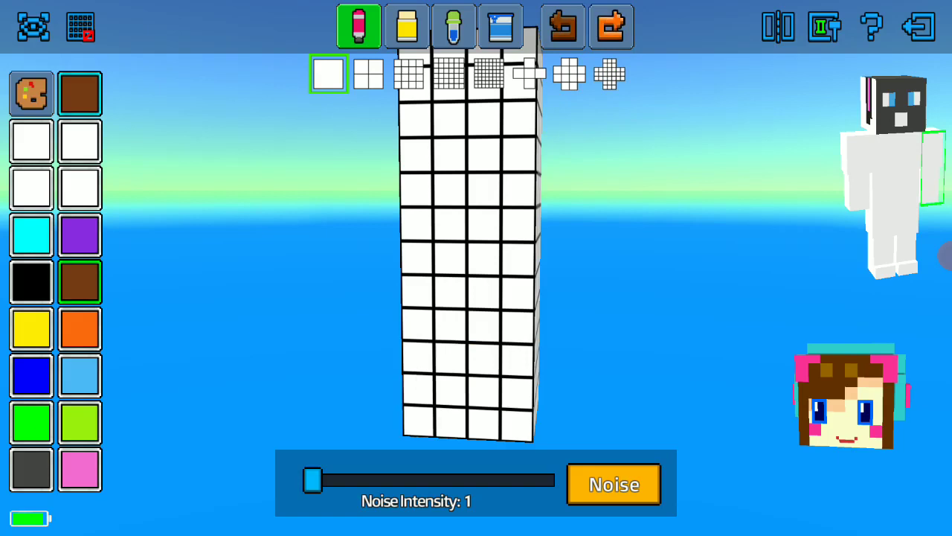
{"action": "left_click_drag", "start_coordinate": [418, 421], "coordinate": [484, 360]}
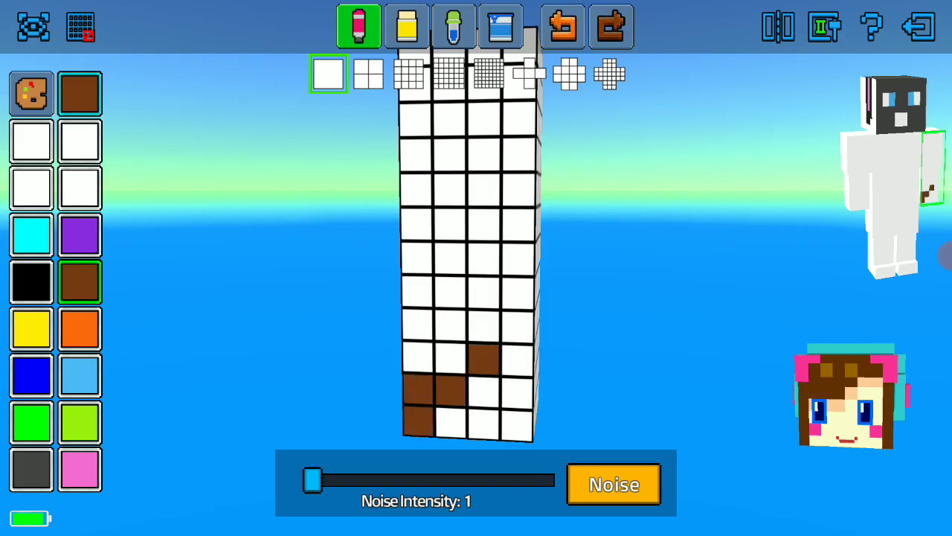
{"action": "left_click", "coordinate": [483, 392]}
{"action": "left_click", "coordinate": [517, 424]}
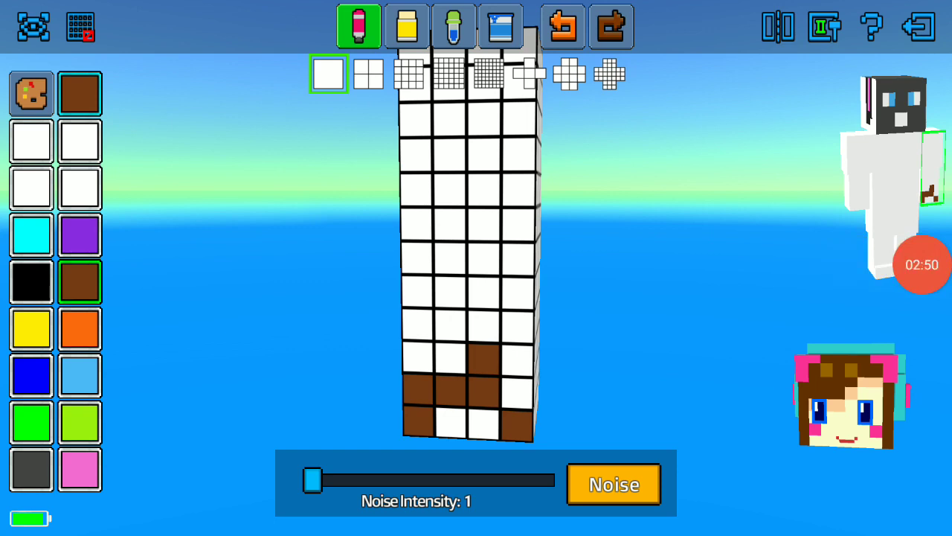
{"action": "left_click", "coordinate": [450, 422]}
{"action": "left_click", "coordinate": [483, 424]}
{"action": "left_click", "coordinate": [517, 393]}
{"action": "left_click", "coordinate": [518, 360]}
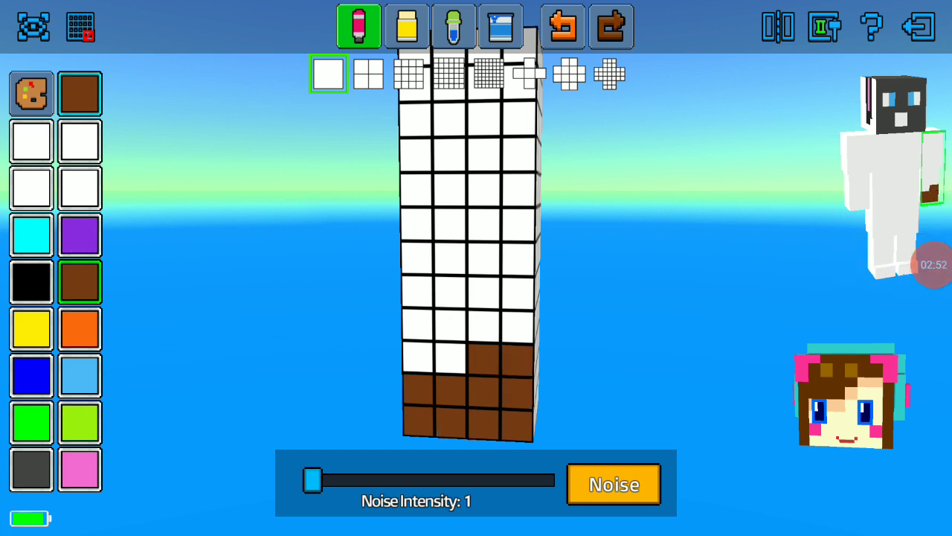
{"action": "left_click", "coordinate": [419, 357]}
{"action": "left_click", "coordinate": [450, 358]}
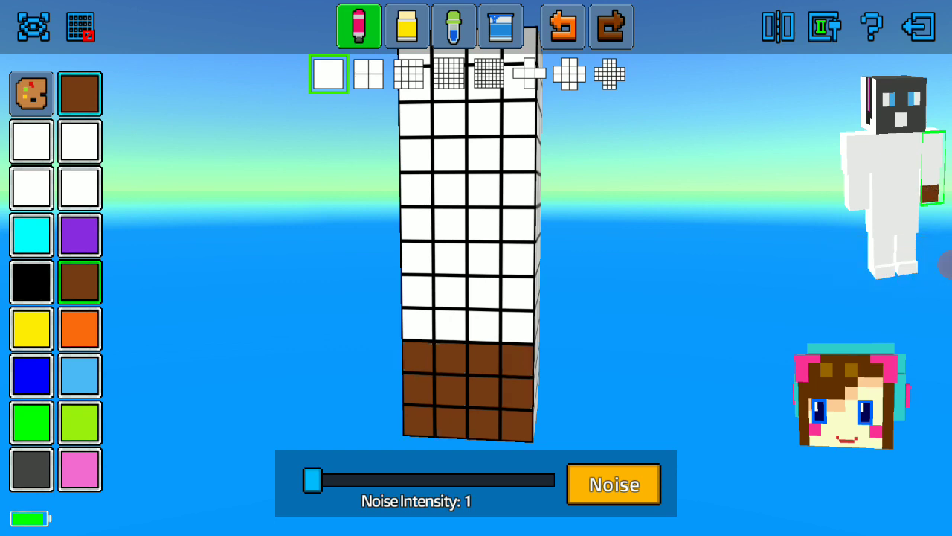
- Paint the lower rows of the arm's left face brown
{"action": "left_click_drag", "start_coordinate": [654, 261], "coordinate": [729, 260]}
{"action": "left_click", "coordinate": [452, 416]}
{"action": "left_click", "coordinate": [453, 379]}
{"action": "left_click", "coordinate": [486, 379]}
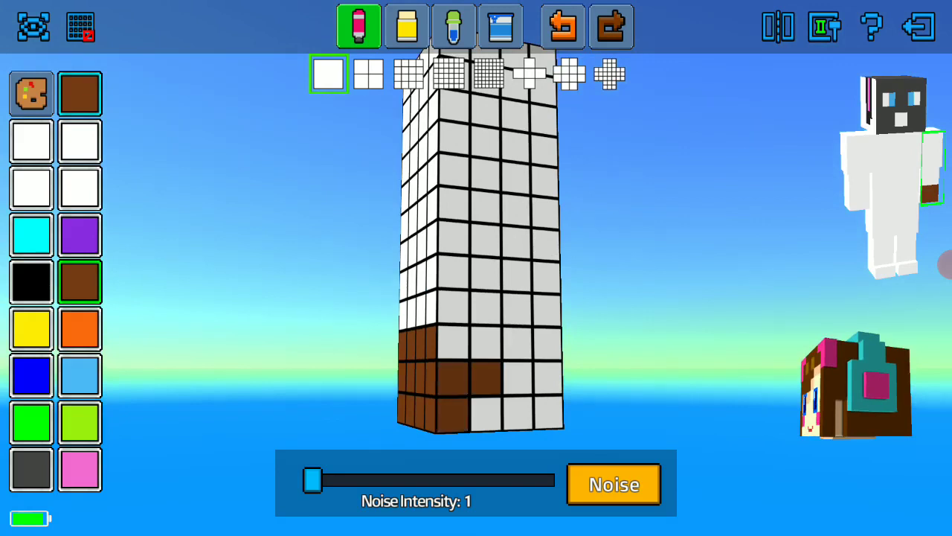
{"action": "left_click", "coordinate": [518, 343]}
{"action": "left_click", "coordinate": [518, 378]}
{"action": "left_click", "coordinate": [549, 412]}
{"action": "left_click", "coordinate": [486, 415]}
{"action": "left_click", "coordinate": [518, 414]}
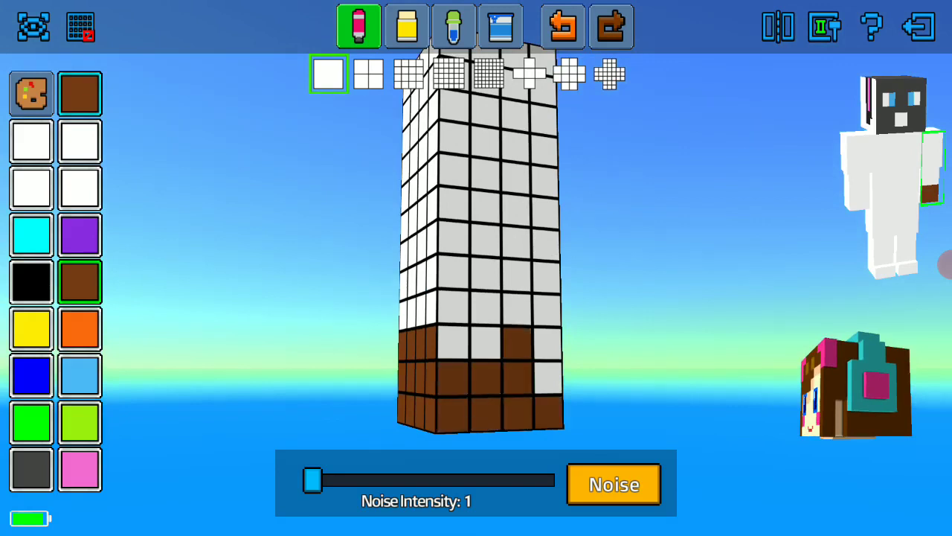
- Fill the bottom two rows of the arm's front face with brown
{"action": "left_click_drag", "start_coordinate": [655, 261], "coordinate": [729, 260]}
{"action": "left_click", "coordinate": [478, 370]}
{"action": "left_click", "coordinate": [478, 334]}
{"action": "left_click", "coordinate": [505, 337]}
{"action": "left_click", "coordinate": [531, 339]}
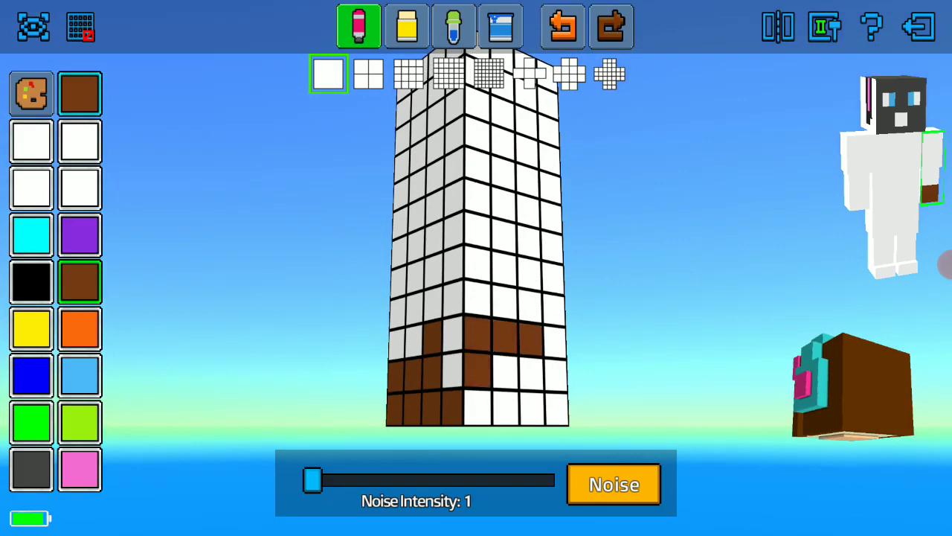
{"action": "left_click", "coordinate": [531, 374]}
{"action": "left_click", "coordinate": [557, 374]}
{"action": "left_click", "coordinate": [557, 410]}
{"action": "left_click", "coordinate": [477, 407]}
{"action": "left_click", "coordinate": [532, 408]}
{"action": "left_click", "coordinate": [506, 408]}
{"action": "left_click", "coordinate": [505, 372]}
- Paint the lower cells of the arm's remaining right face brown
{"action": "left_click_drag", "start_coordinate": [669, 298], "coordinate": [595, 298]}
{"action": "left_click", "coordinate": [509, 361]}
{"action": "left_click", "coordinate": [526, 364]}
{"action": "left_click", "coordinate": [542, 339]}
{"action": "left_click", "coordinate": [543, 406]}
{"action": "left_click", "coordinate": [557, 375]}
{"action": "left_click", "coordinate": [509, 399]}
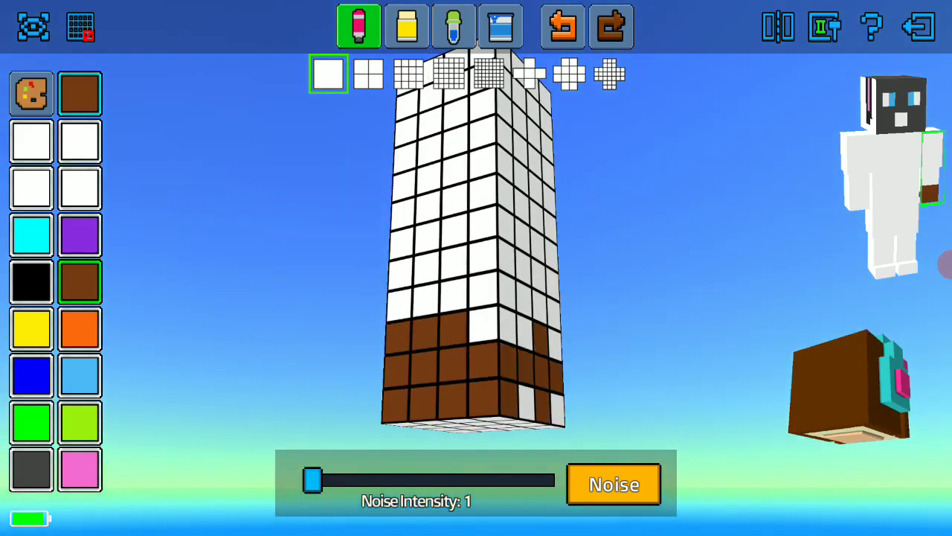
{"action": "left_click", "coordinate": [526, 403]}
{"action": "left_click_drag", "start_coordinate": [670, 298], "coordinate": [610, 297]}
{"action": "left_click_drag", "start_coordinate": [670, 223], "coordinate": [670, 305]}
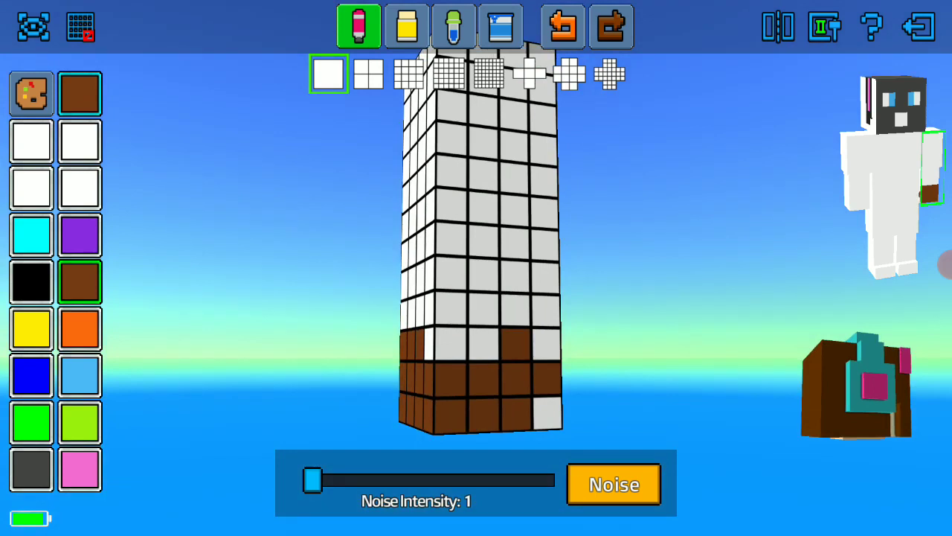
- Check the whole character in the front-and-back preview, then select the torso
{"action": "left_click", "coordinate": [943, 264]}
{"action": "left_click", "coordinate": [859, 59]}
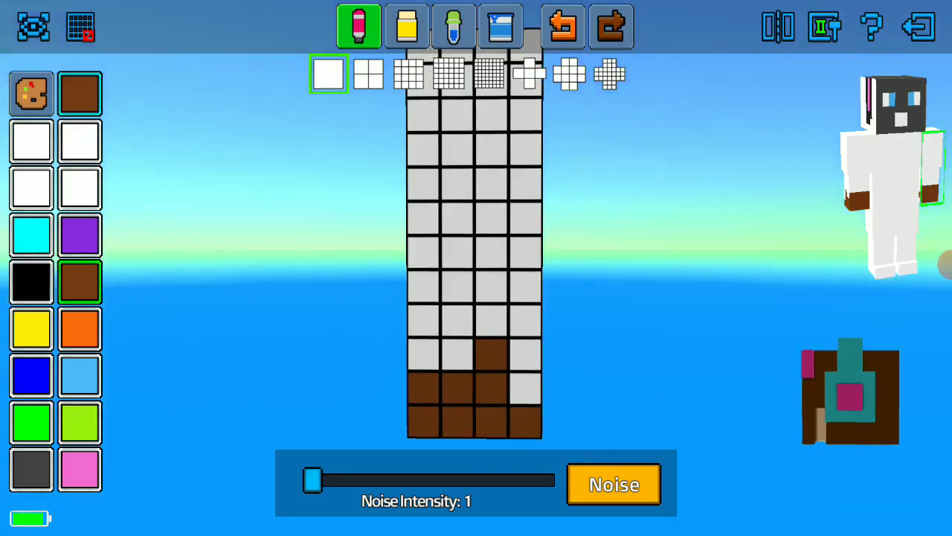
{"action": "left_click", "coordinate": [896, 171]}
- Back on the head, try pink and black mouth accents, undoing both to keep the plain white mouth
{"action": "left_click_drag", "start_coordinate": [566, 282], "coordinate": [431, 334]}
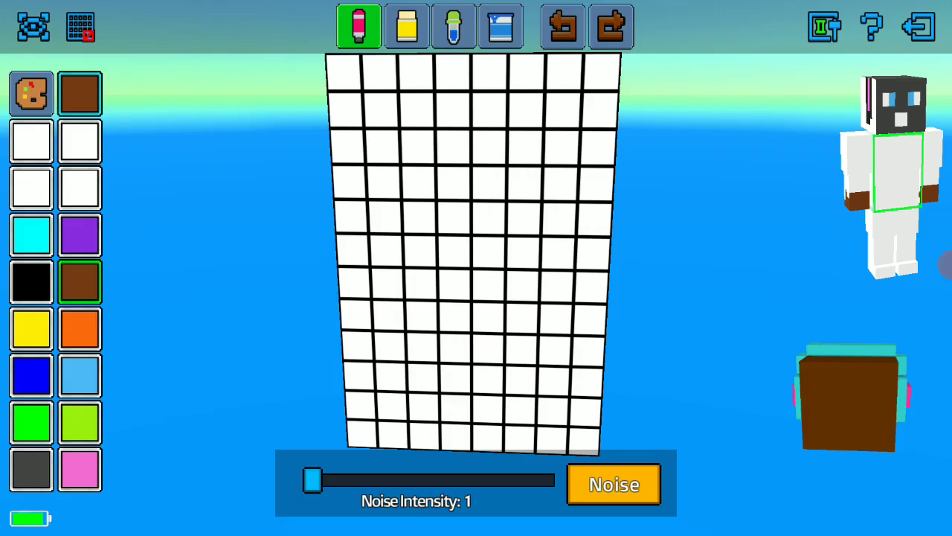
{"action": "left_click", "coordinate": [895, 104]}
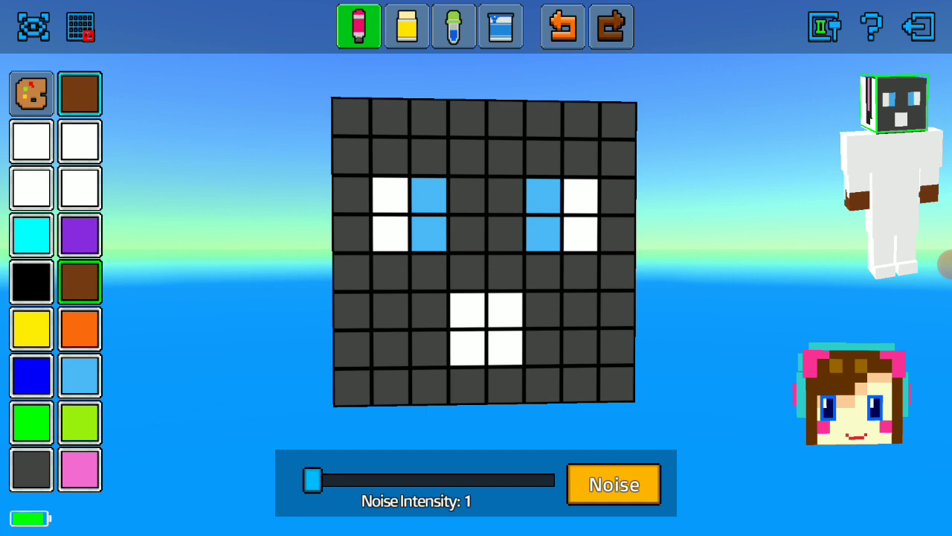
{"action": "left_click", "coordinate": [80, 468]}
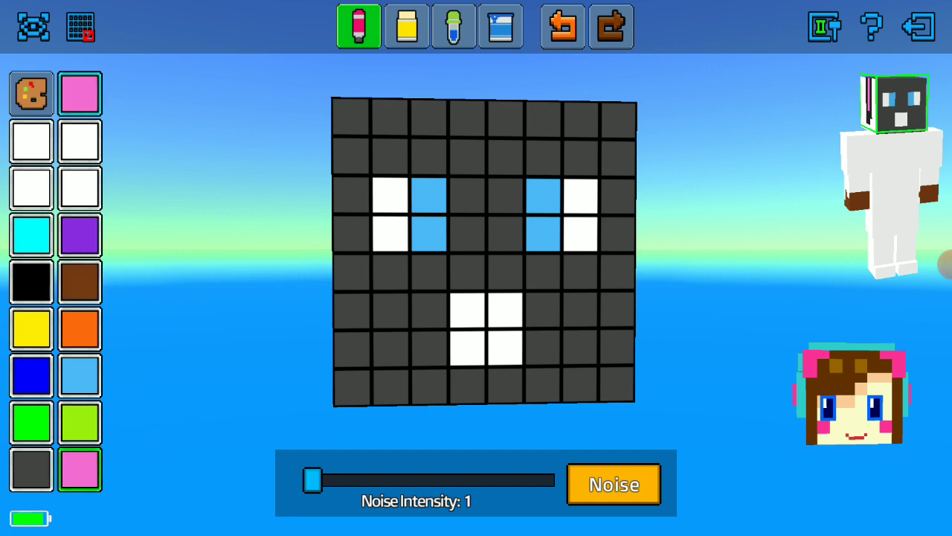
{"action": "left_click", "coordinate": [429, 347]}
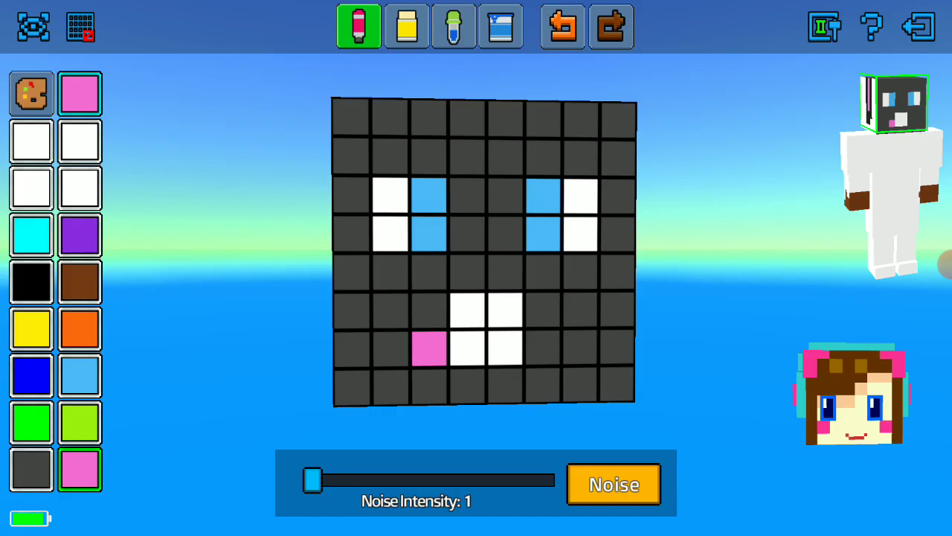
{"action": "left_click", "coordinate": [564, 26]}
{"action": "left_click", "coordinate": [31, 281]}
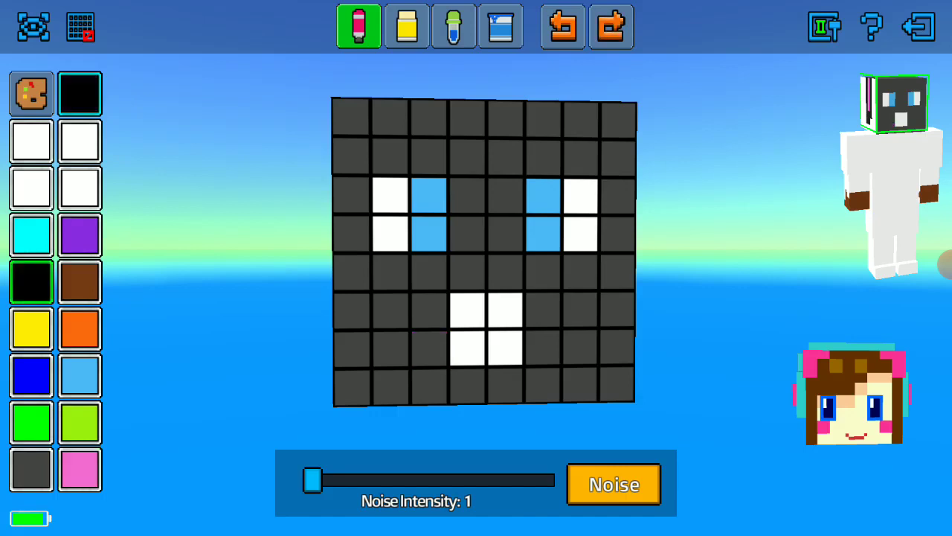
{"action": "mouse_move", "coordinate": [430, 272]}
{"action": "left_mouse_down"}
{"action": "mouse_move", "coordinate": [430, 311]}
{"action": "mouse_move", "coordinate": [467, 386]}
{"action": "mouse_move", "coordinate": [543, 387]}
{"action": "mouse_move", "coordinate": [467, 272]}
{"action": "left_mouse_up"}
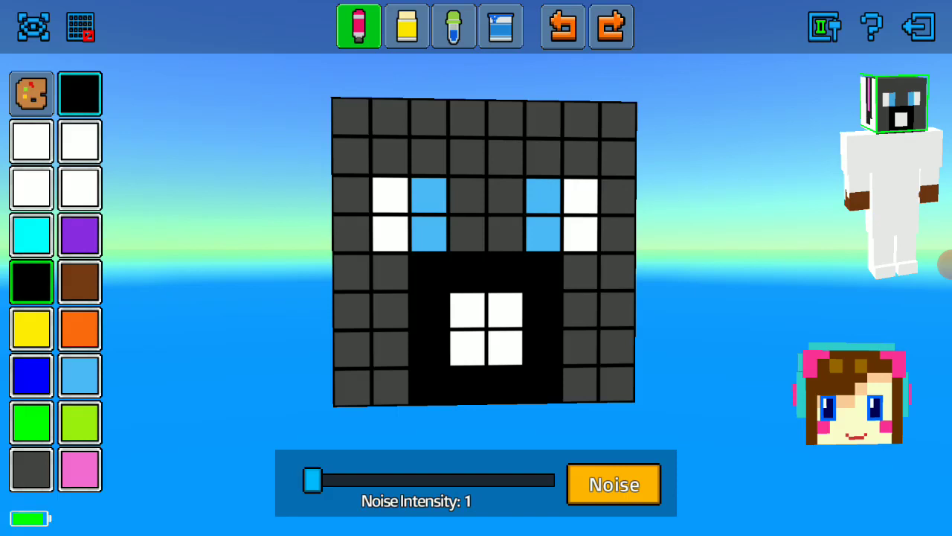
{"action": "left_click", "coordinate": [564, 26]}
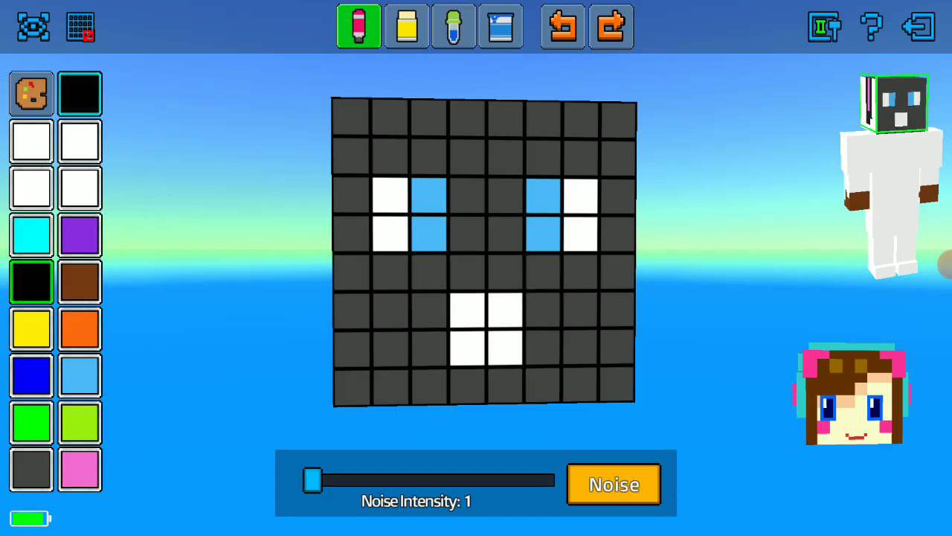
- Paint the white muzzle dark grey and draw a black mouth in it
{"action": "left_click", "coordinate": [31, 469]}
{"action": "left_click_drag", "start_coordinate": [467, 347], "coordinate": [506, 311]}
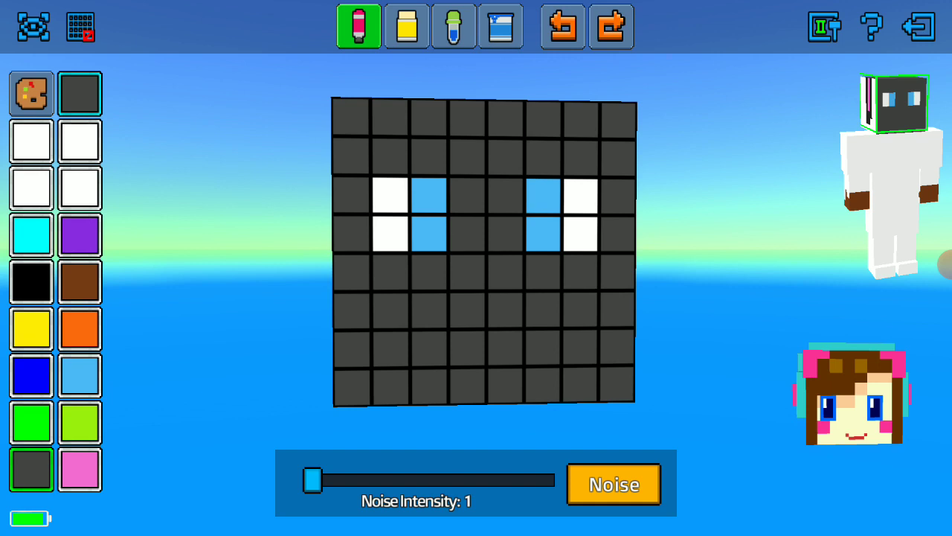
{"action": "left_click", "coordinate": [31, 281]}
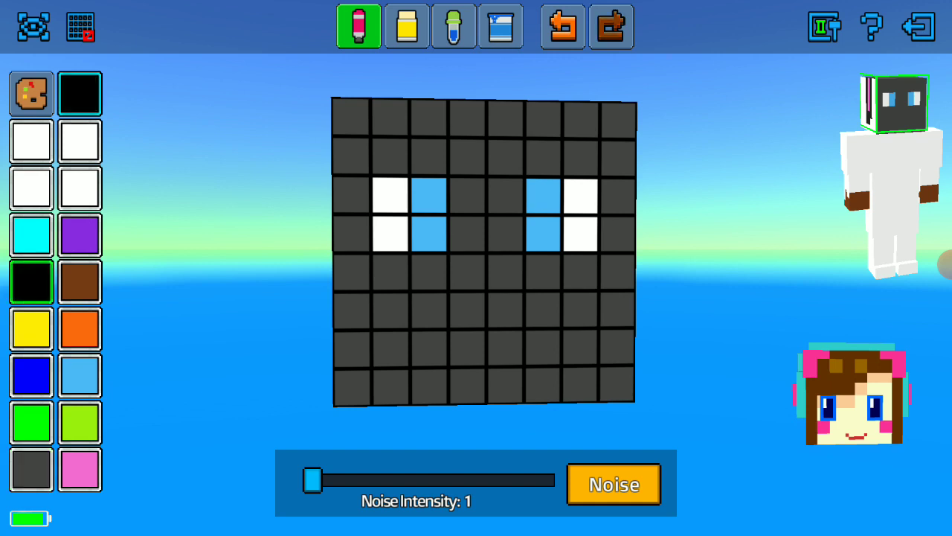
{"action": "left_click", "coordinate": [430, 311]}
{"action": "left_click_drag", "start_coordinate": [467, 273], "coordinate": [506, 272]}
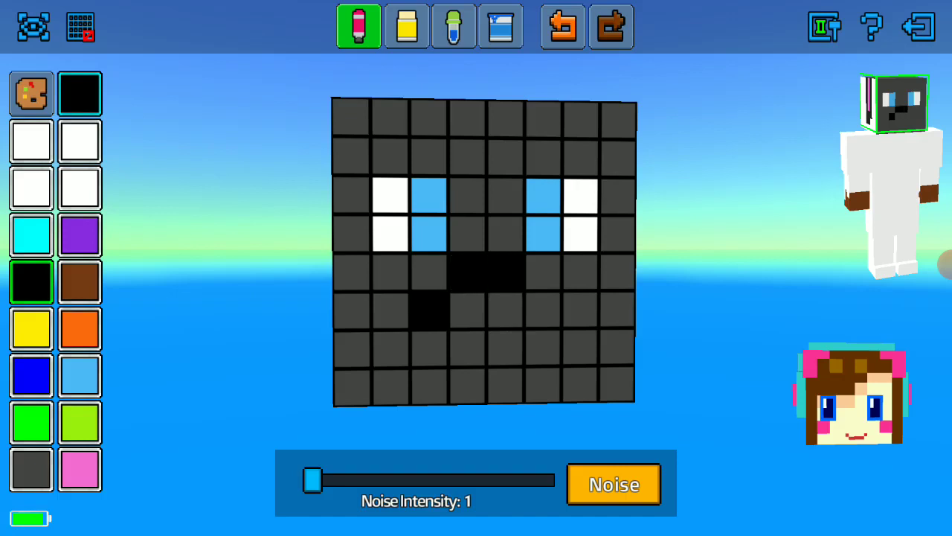
{"action": "left_click", "coordinate": [543, 310]}
{"action": "mouse_move", "coordinate": [543, 348]}
{"action": "left_mouse_down"}
{"action": "mouse_move", "coordinate": [467, 385]}
{"action": "mouse_move", "coordinate": [429, 347]}
{"action": "left_mouse_up"}
- Add two white teeth and a two-pixel red tongue below them
{"action": "left_click", "coordinate": [32, 187]}
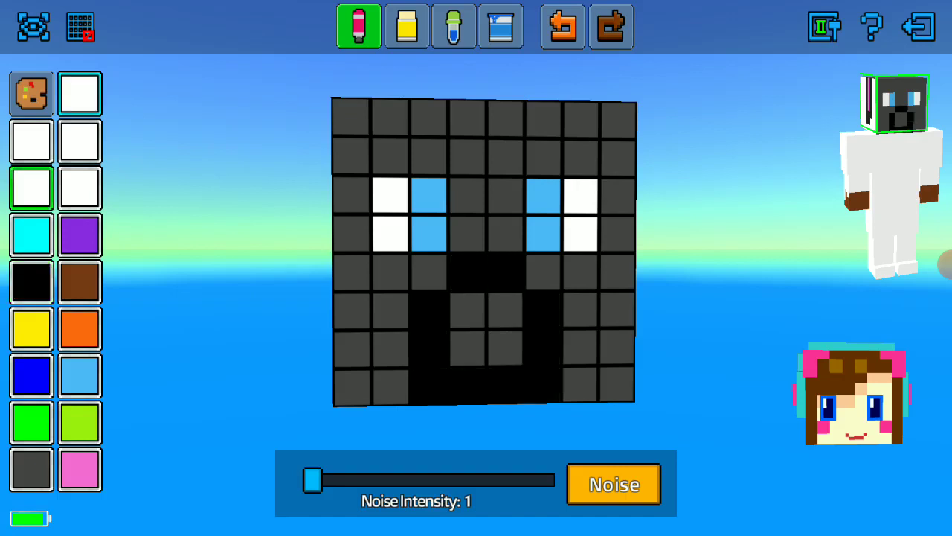
{"action": "left_click", "coordinate": [467, 310]}
{"action": "left_click", "coordinate": [506, 310]}
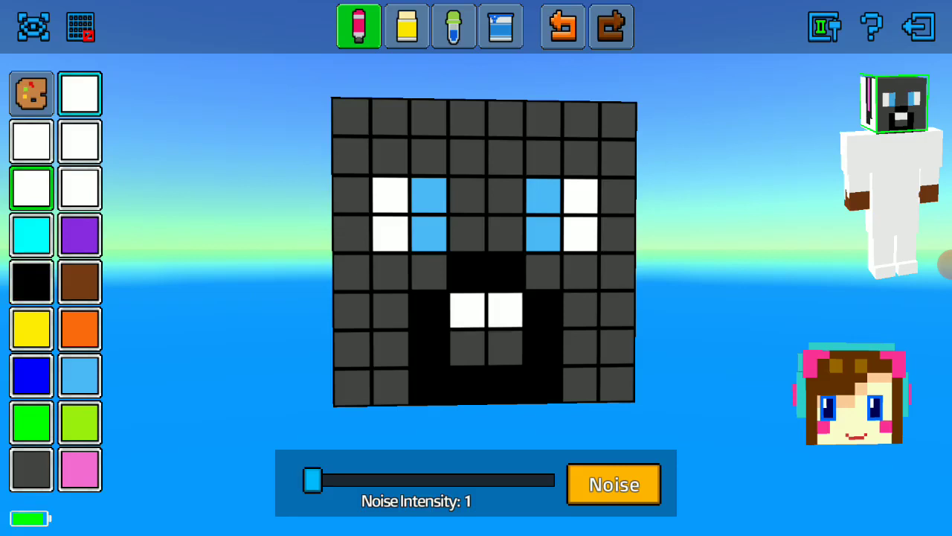
{"action": "left_click", "coordinate": [32, 93]}
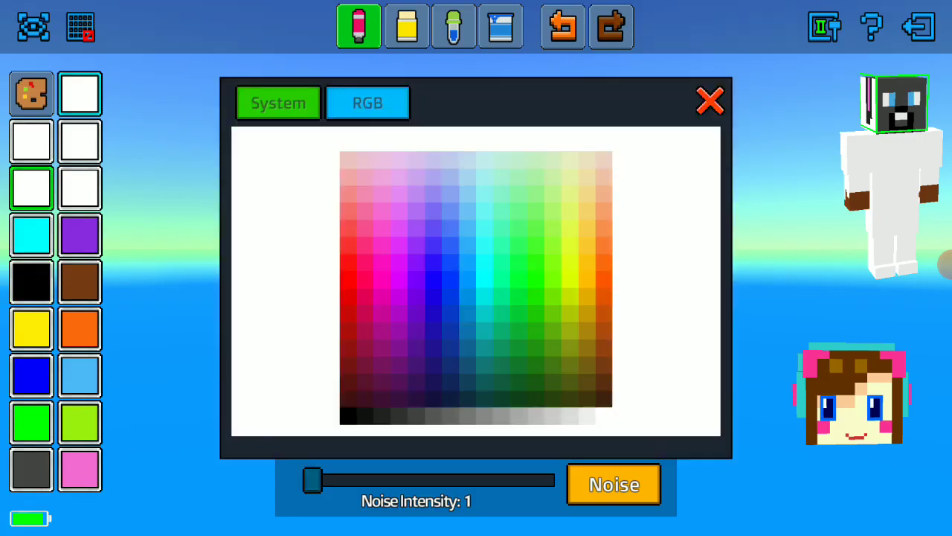
{"action": "left_click", "coordinate": [348, 278]}
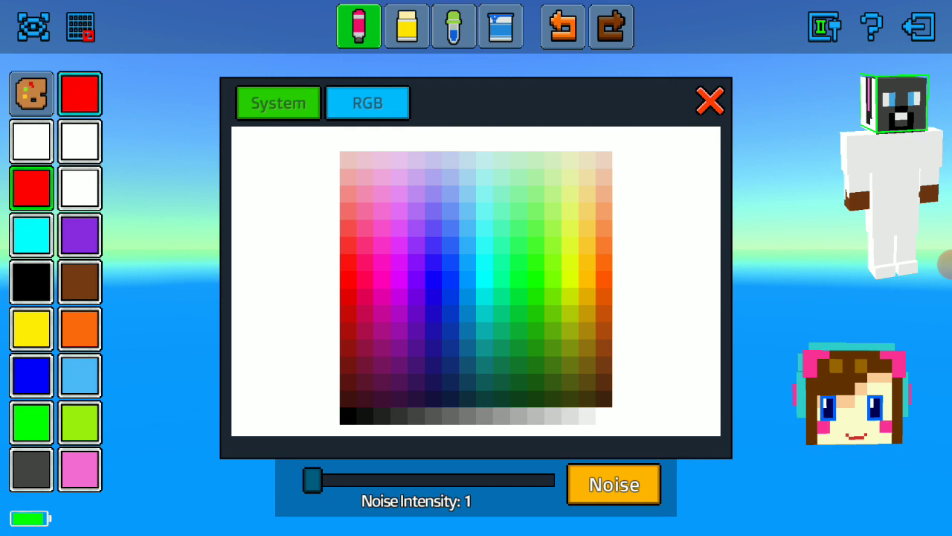
{"action": "left_click", "coordinate": [710, 100]}
{"action": "left_click", "coordinate": [467, 347]}
{"action": "left_click", "coordinate": [506, 347]}
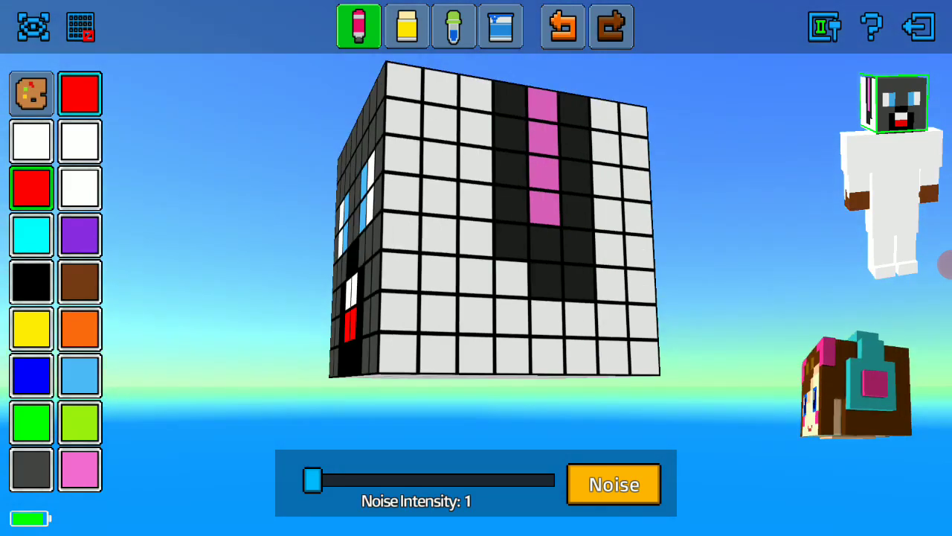
- Paint the white cells on the head's side face dark grey
{"action": "left_click", "coordinate": [31, 469]}
{"action": "mouse_move", "coordinate": [401, 82]}
{"action": "left_mouse_down"}
{"action": "mouse_move", "coordinate": [402, 231]}
{"action": "mouse_move", "coordinate": [461, 356]}
{"action": "mouse_move", "coordinate": [643, 356]}
{"action": "mouse_move", "coordinate": [636, 169]}
{"action": "mouse_move", "coordinate": [607, 181]}
{"action": "mouse_move", "coordinate": [580, 319]}
{"action": "mouse_move", "coordinate": [439, 235]}
{"action": "left_mouse_up"}
{"action": "mouse_move", "coordinate": [439, 104]}
{"action": "left_mouse_down"}
{"action": "mouse_move", "coordinate": [476, 201]}
{"action": "mouse_move", "coordinate": [476, 275]}
{"action": "left_mouse_up"}
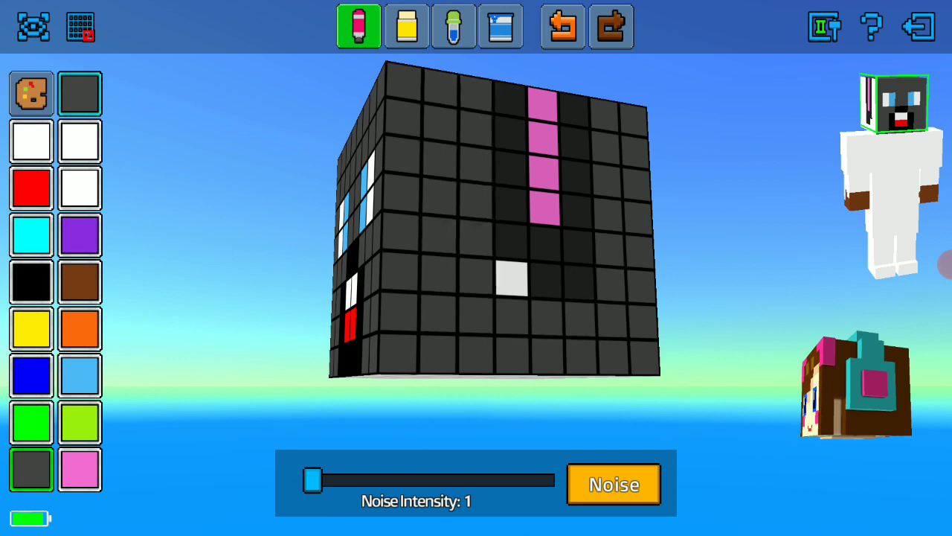
- Finish the last dark grey side cell and move to editing the body texture
{"action": "left_click", "coordinate": [512, 277]}
{"action": "left_click", "coordinate": [931, 167]}
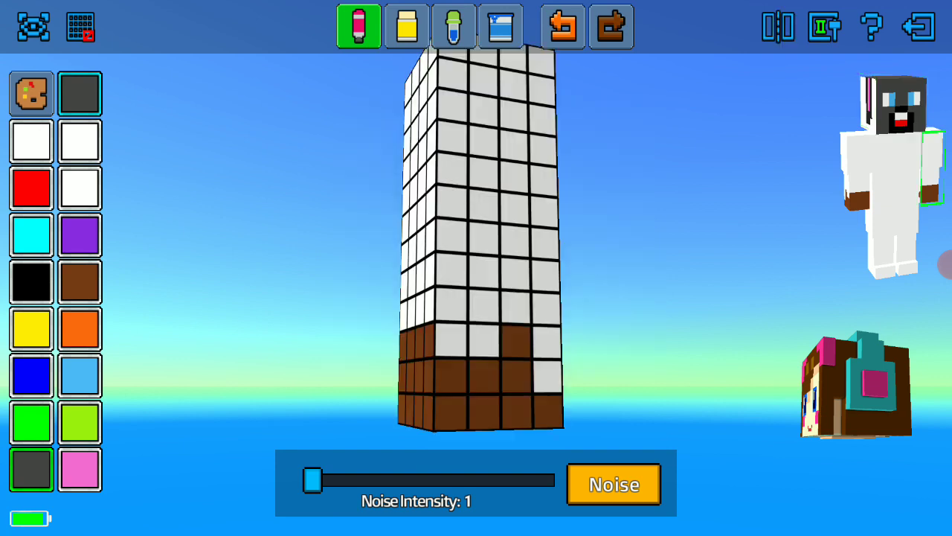
{"action": "left_click", "coordinate": [859, 171]}
{"action": "left_click", "coordinate": [896, 171]}
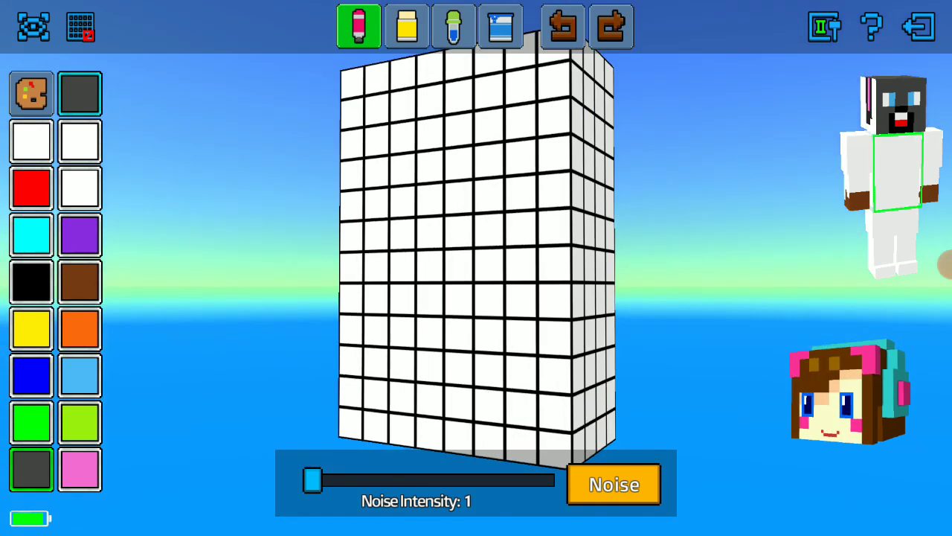
- Paint a black letter R on the white shirt front
{"action": "left_click", "coordinate": [31, 281]}
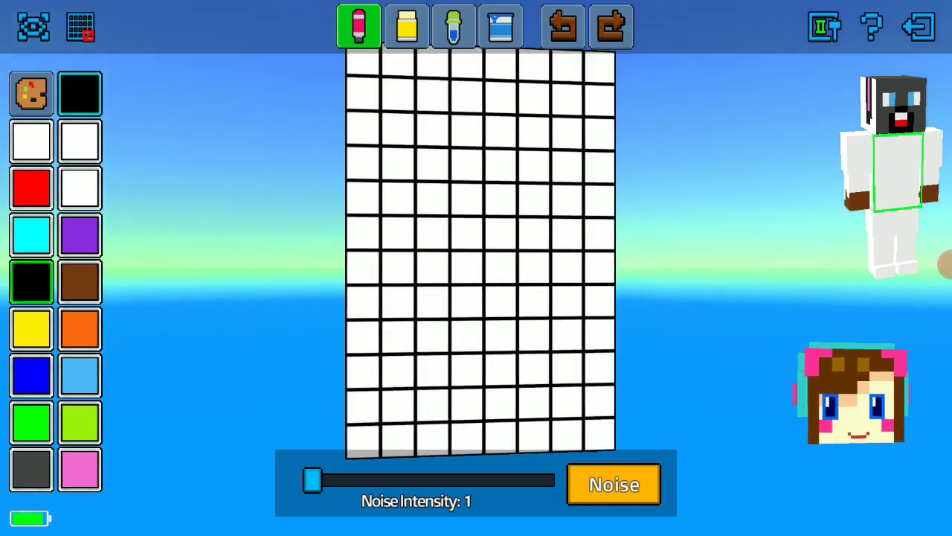
{"action": "left_click_drag", "start_coordinate": [398, 128], "coordinate": [399, 233]}
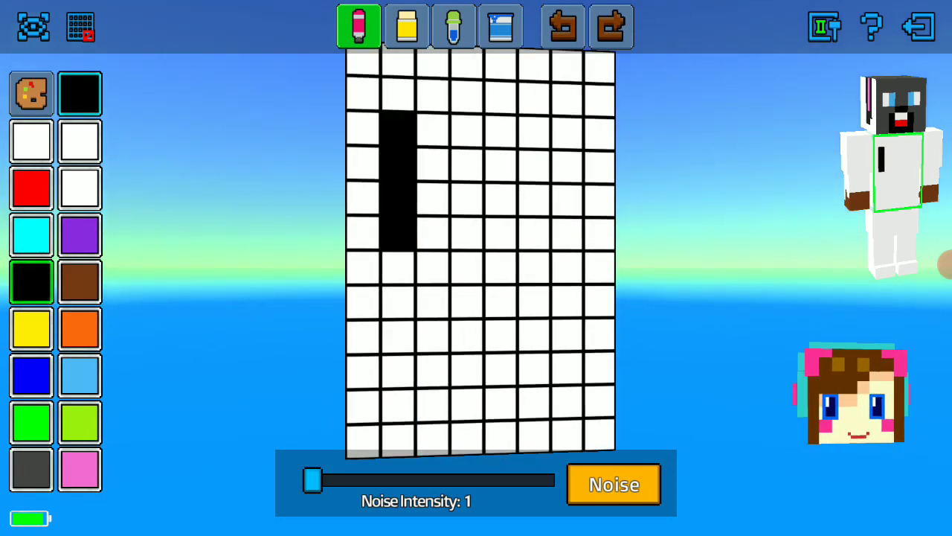
{"action": "left_click", "coordinate": [433, 129]}
{"action": "left_click", "coordinate": [467, 165]}
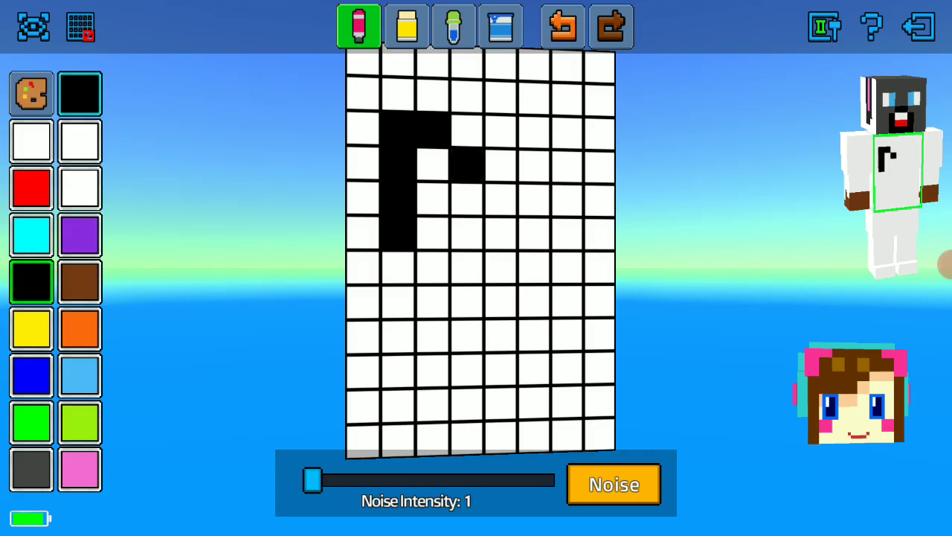
{"action": "left_click", "coordinate": [433, 198]}
{"action": "left_click", "coordinate": [468, 234]}
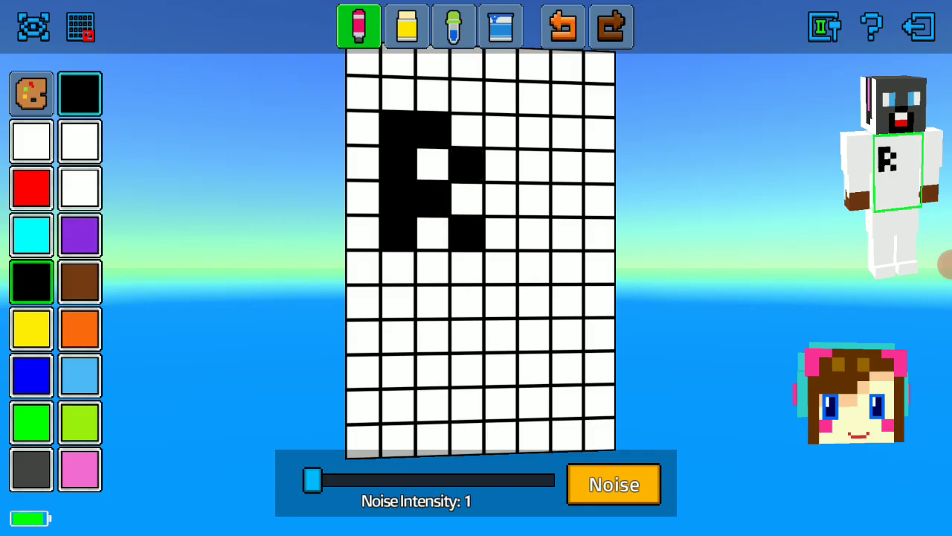
- Paint a black letter A beside the R, undoing one misplaced pixel
{"action": "left_click", "coordinate": [535, 233]}
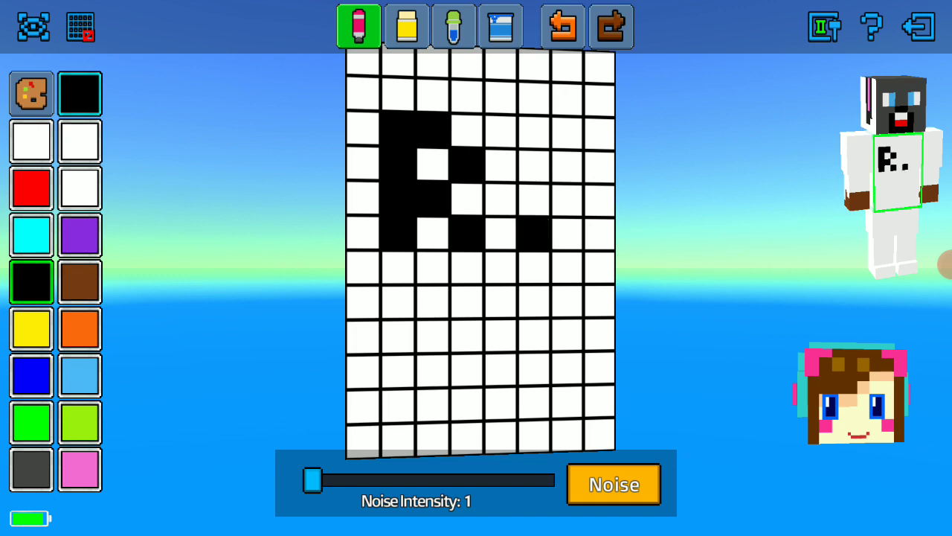
{"action": "left_click", "coordinate": [567, 200]}
{"action": "left_click", "coordinate": [600, 201]}
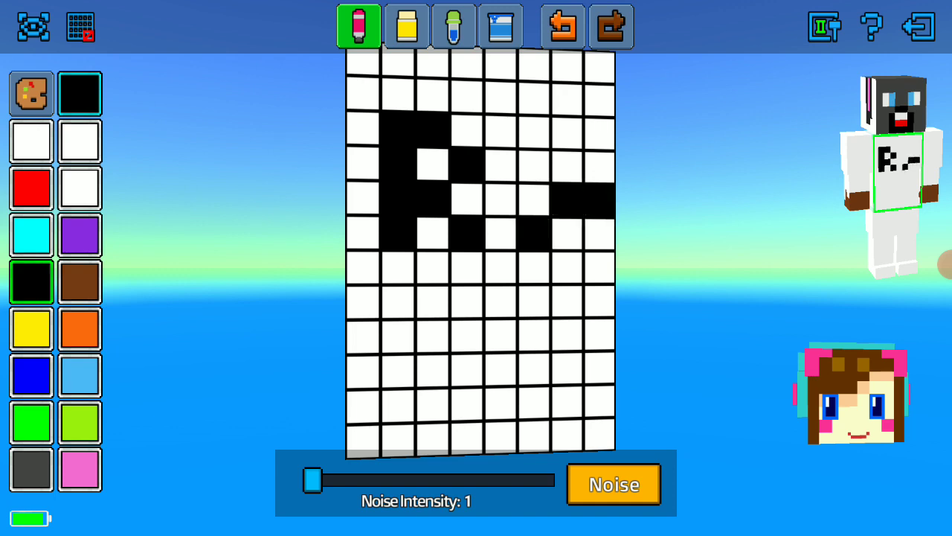
{"action": "left_click", "coordinate": [563, 26]}
{"action": "left_click", "coordinate": [599, 234]}
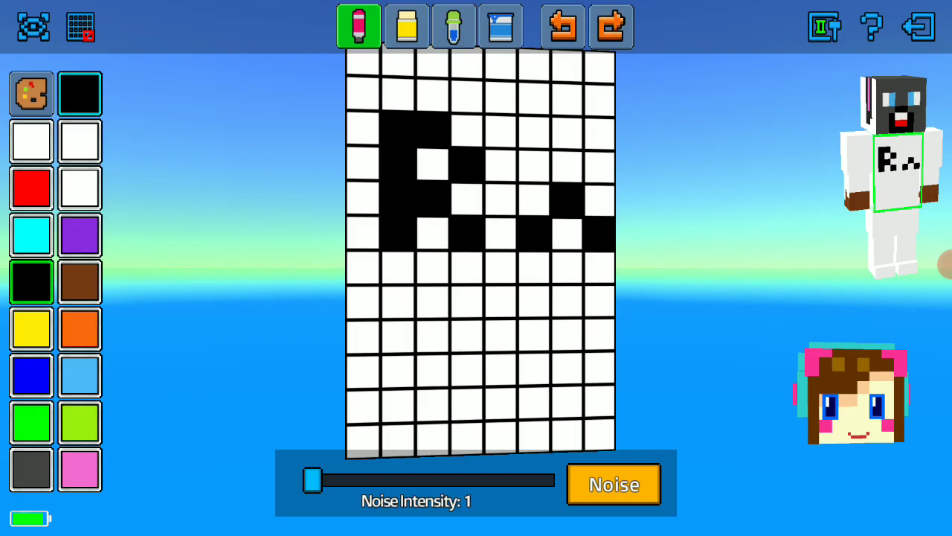
{"action": "left_click_drag", "start_coordinate": [534, 166], "coordinate": [535, 200]}
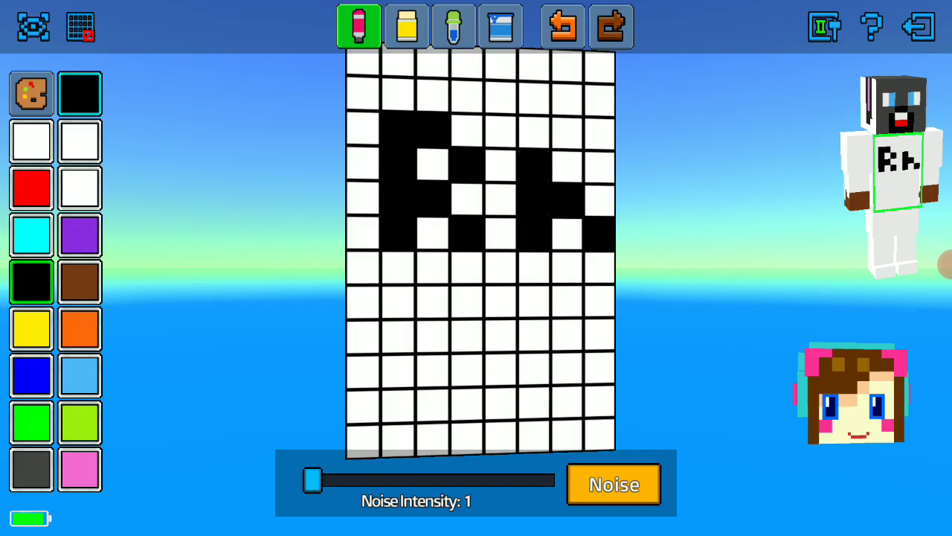
{"action": "left_click", "coordinate": [568, 134]}
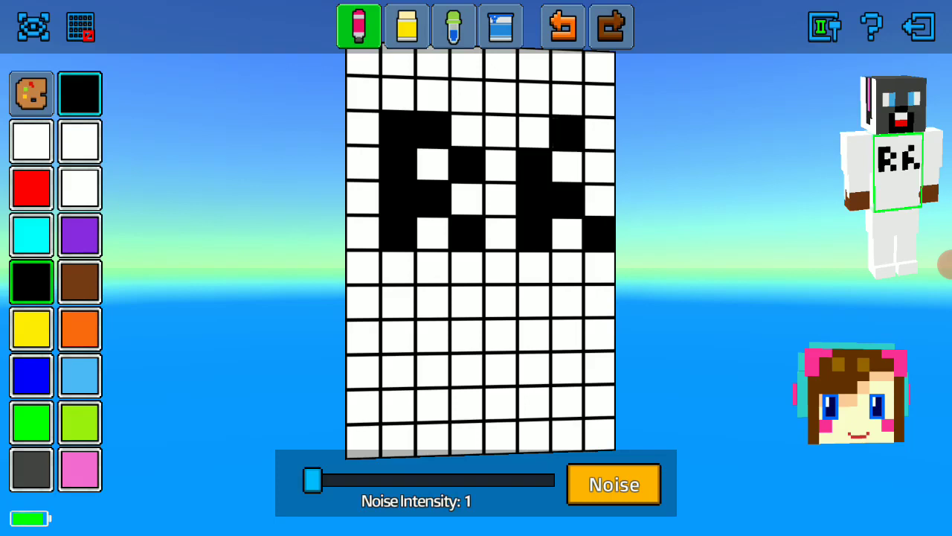
{"action": "left_click_drag", "start_coordinate": [599, 167], "coordinate": [600, 201]}
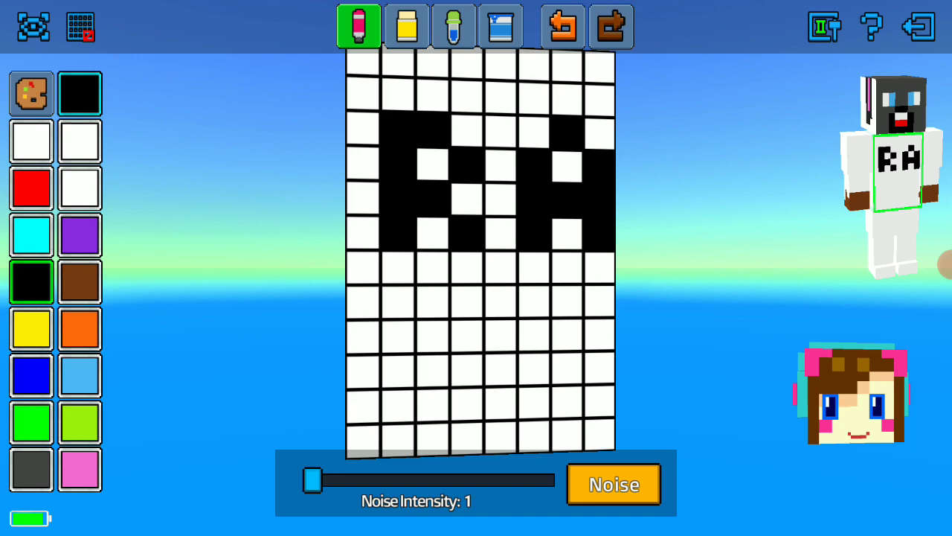
- Start the lower-row letter B with a black stem and upper bowl
{"action": "mouse_move", "coordinate": [945, 264]}
{"action": "left_mouse_down"}
{"action": "mouse_move", "coordinate": [888, 270]}
{"action": "mouse_move", "coordinate": [861, 287]}
{"action": "mouse_move", "coordinate": [922, 283]}
{"action": "left_mouse_up"}
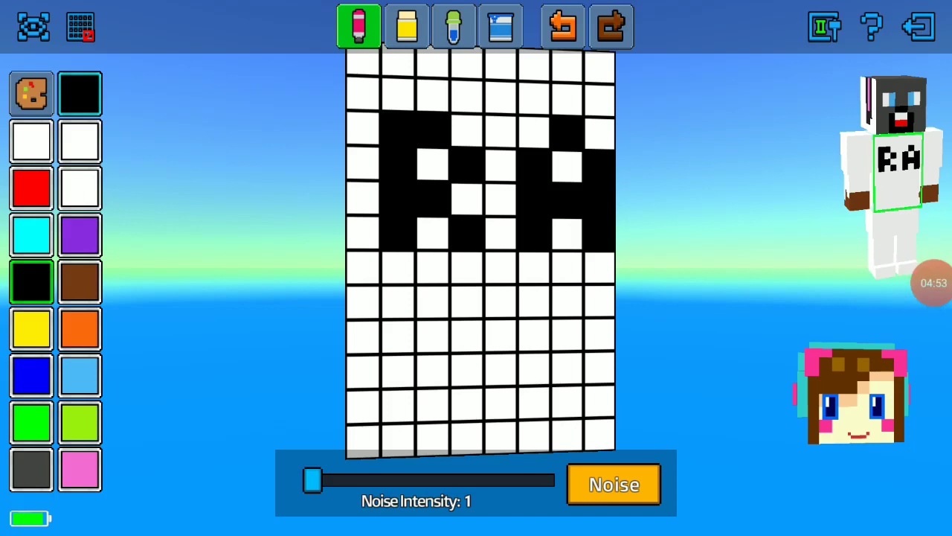
{"action": "left_click", "coordinate": [398, 303]}
{"action": "left_click", "coordinate": [398, 336]}
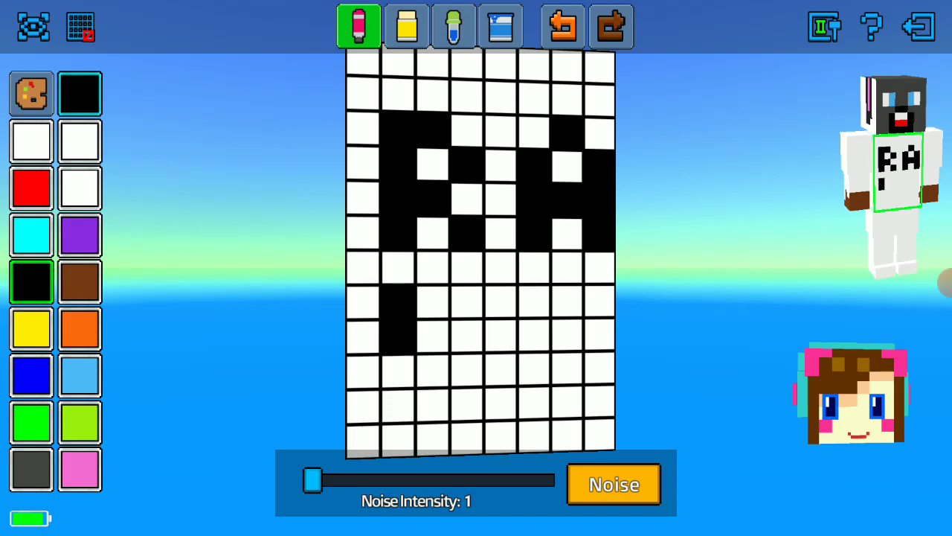
{"action": "left_click", "coordinate": [398, 371]}
{"action": "left_click", "coordinate": [433, 302]}
{"action": "left_click", "coordinate": [467, 336]}
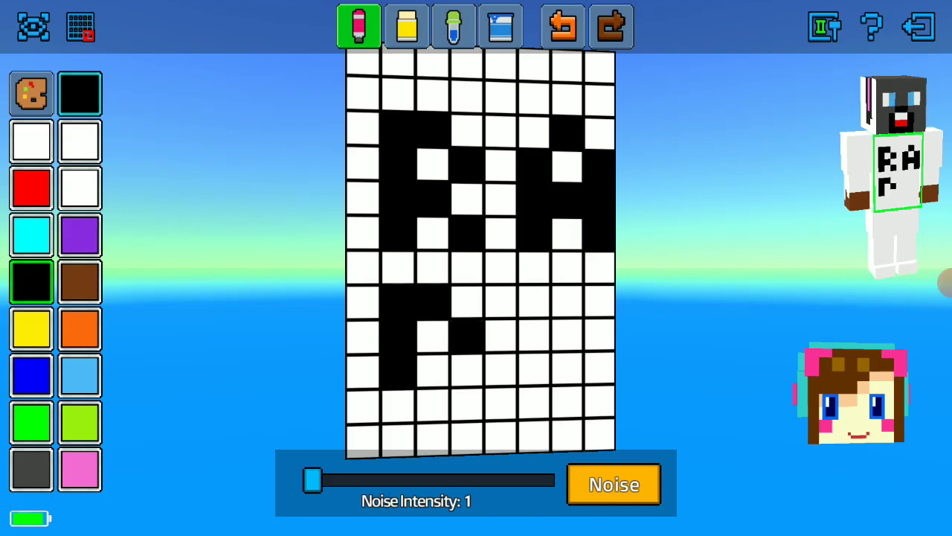
{"action": "left_click", "coordinate": [433, 371]}
- Complete the B's lower half, leaving its centre cell white
{"action": "left_click", "coordinate": [398, 406]}
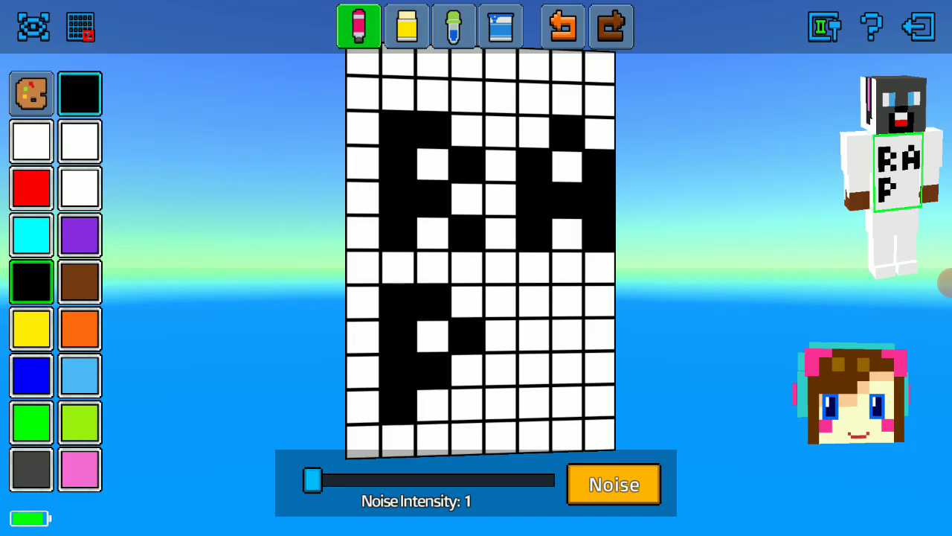
{"action": "left_click", "coordinate": [398, 440]}
{"action": "left_click", "coordinate": [433, 405]}
{"action": "left_click", "coordinate": [467, 405]}
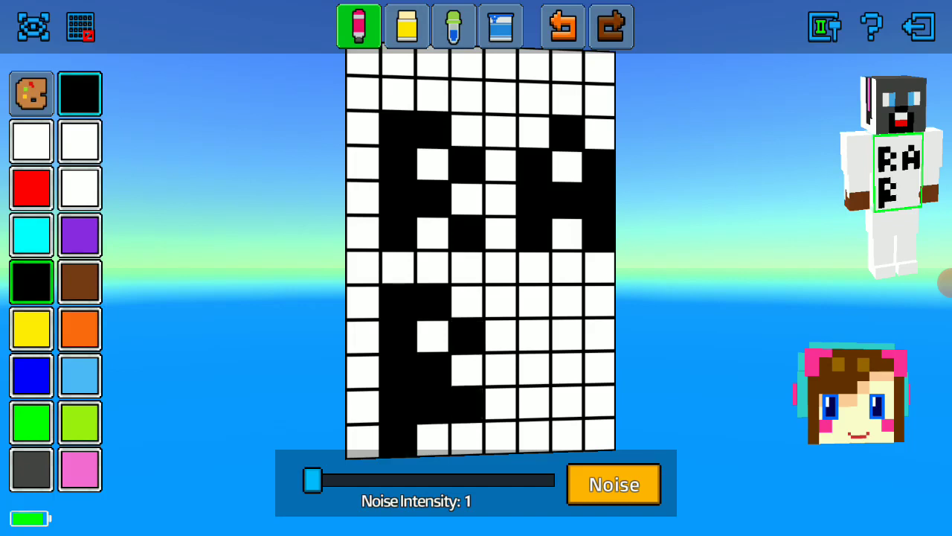
{"action": "left_click", "coordinate": [467, 439]}
{"action": "left_click", "coordinate": [433, 439]}
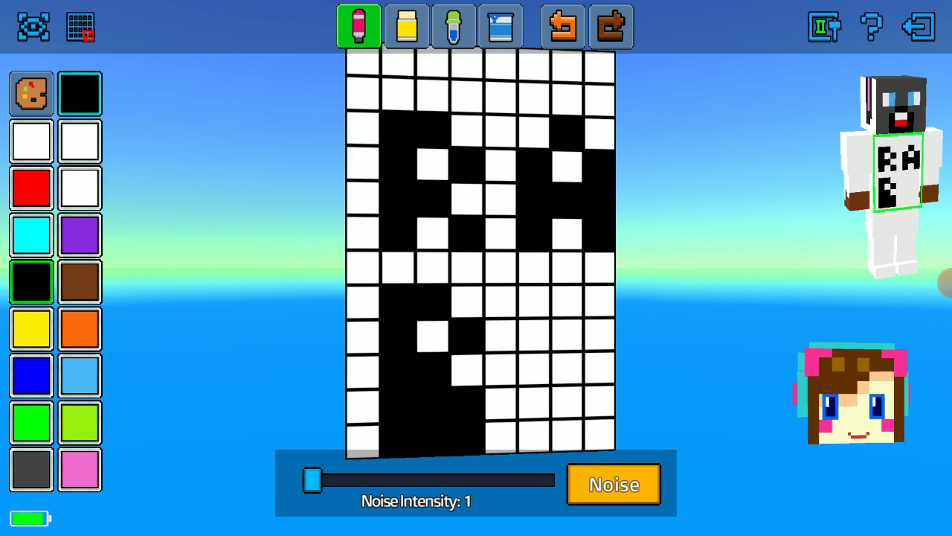
{"action": "left_click", "coordinate": [80, 187]}
{"action": "left_click", "coordinate": [433, 405]}
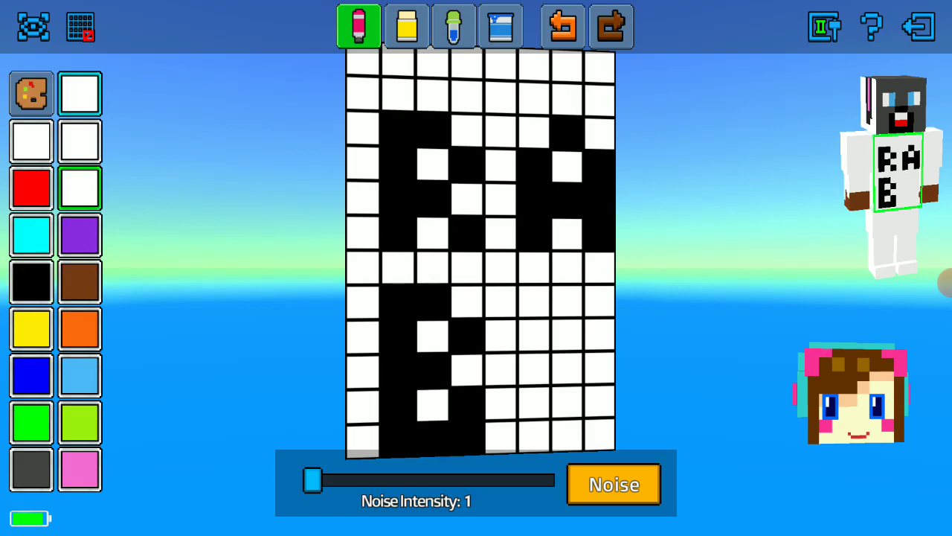
- Paint the second lower-row letter in black columns, undoing a misplaced stroke
{"action": "left_click", "coordinate": [31, 281]}
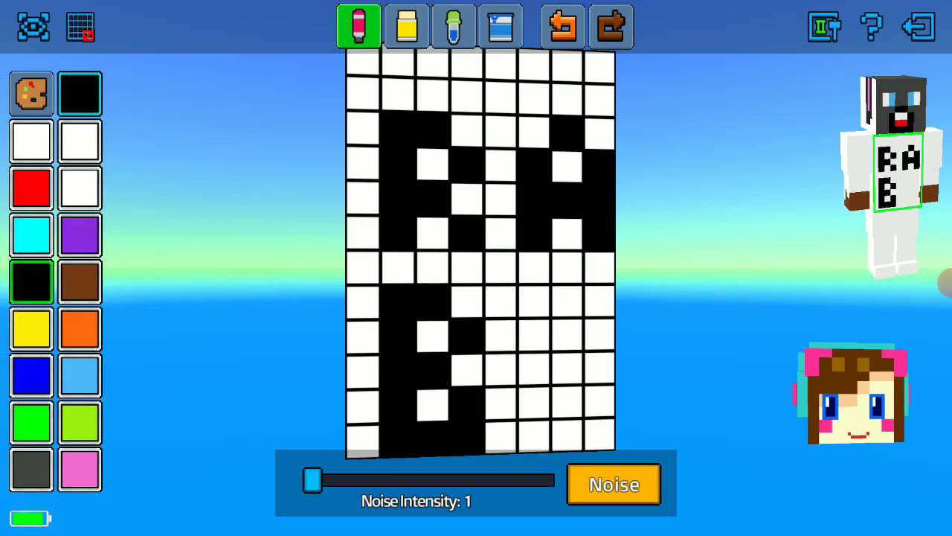
{"action": "left_click_drag", "start_coordinate": [534, 334], "coordinate": [534, 436]}
{"action": "left_click", "coordinate": [534, 302]}
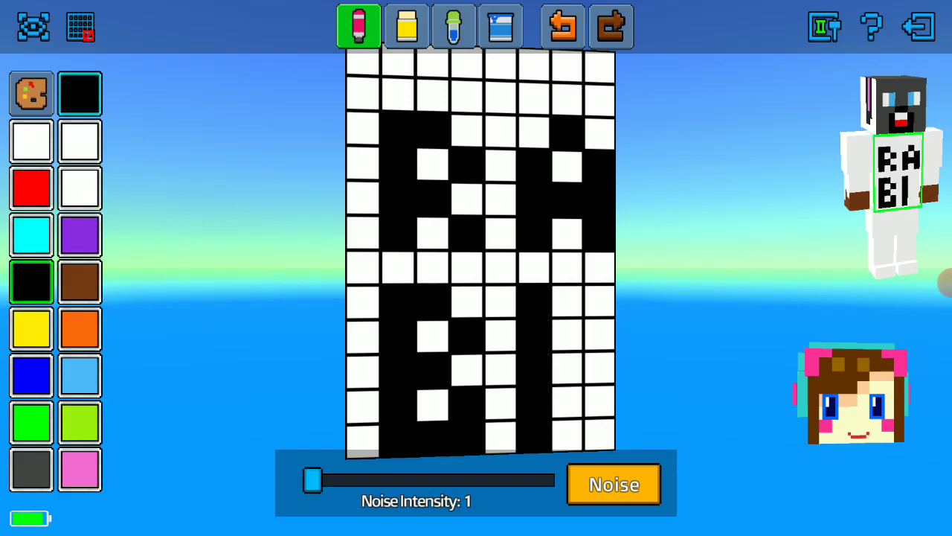
{"action": "left_click", "coordinate": [563, 26]}
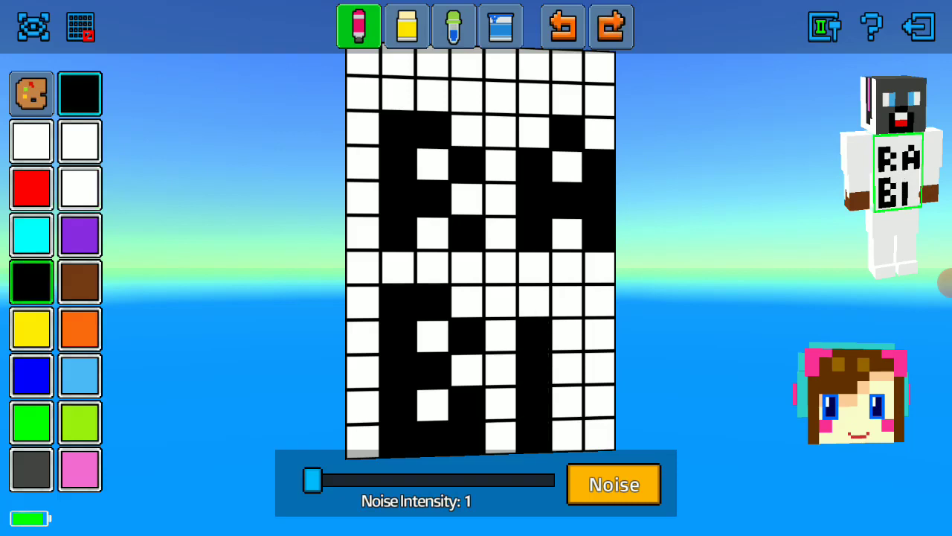
{"action": "left_click", "coordinate": [563, 26]}
{"action": "left_click_drag", "start_coordinate": [534, 366], "coordinate": [534, 436]}
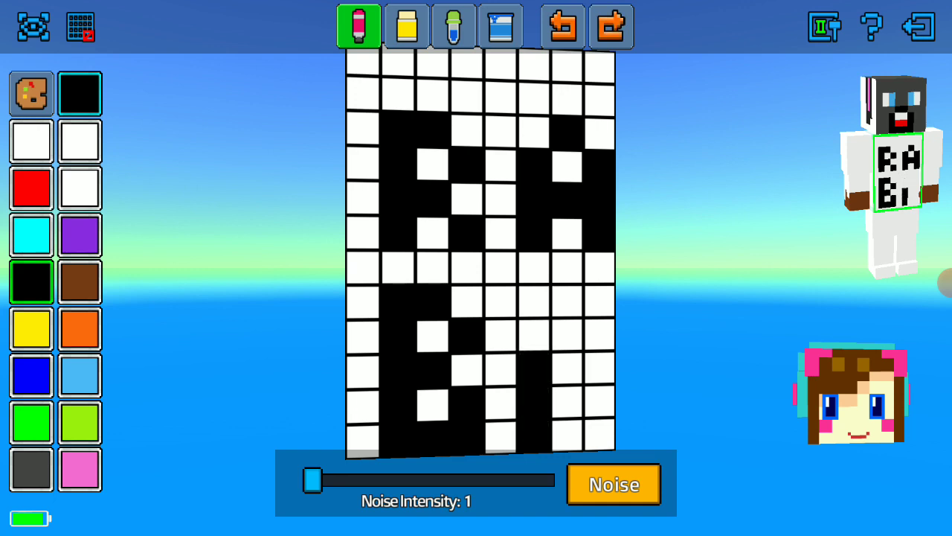
{"action": "left_click", "coordinate": [534, 302]}
{"action": "left_click_drag", "start_coordinate": [600, 302], "coordinate": [600, 435]}
{"action": "left_click", "coordinate": [568, 301]}
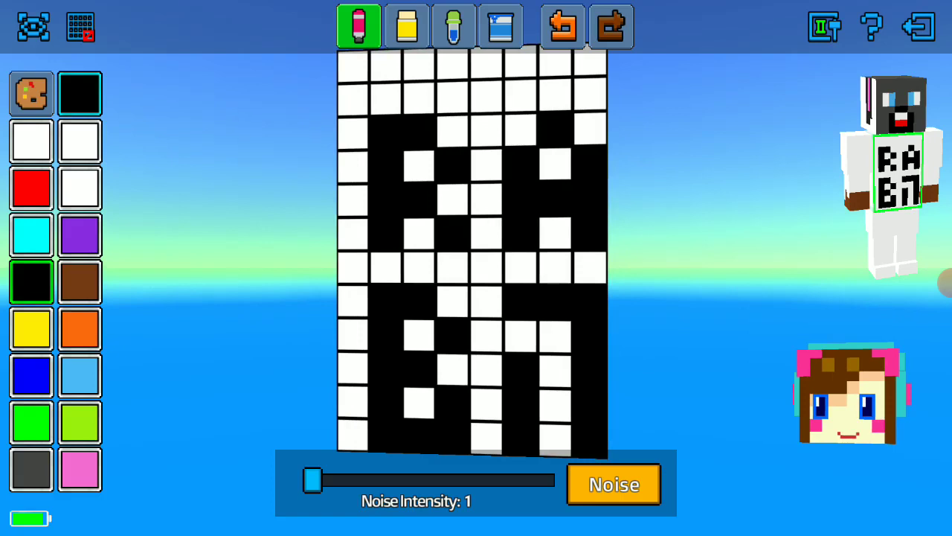
- Touch up stray letter cells in white and black, checking the shirt from the side
{"action": "left_click", "coordinate": [80, 141]}
{"action": "left_click", "coordinate": [521, 302]}
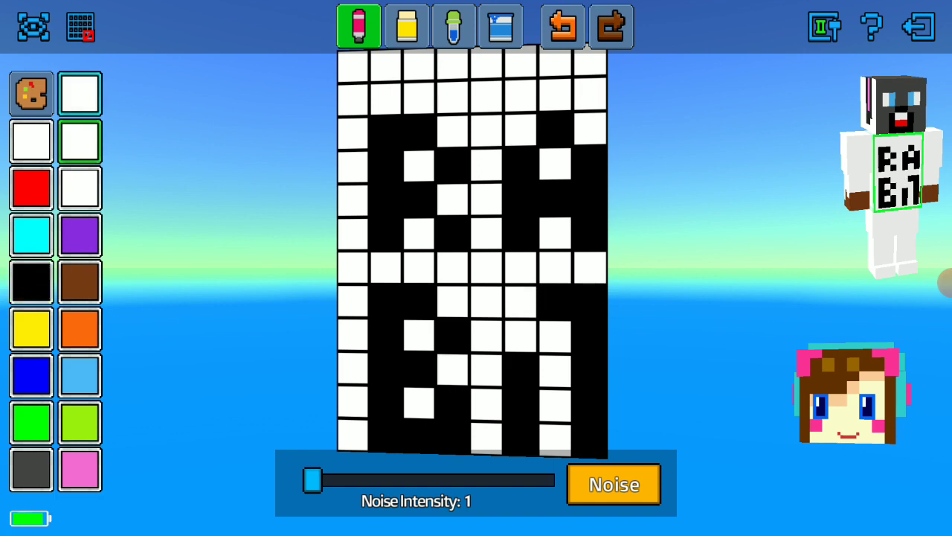
{"action": "mouse_move", "coordinate": [476, 245]}
{"action": "left_mouse_down"}
{"action": "mouse_move", "coordinate": [298, 245]}
{"action": "mouse_move", "coordinate": [447, 246]}
{"action": "left_mouse_up"}
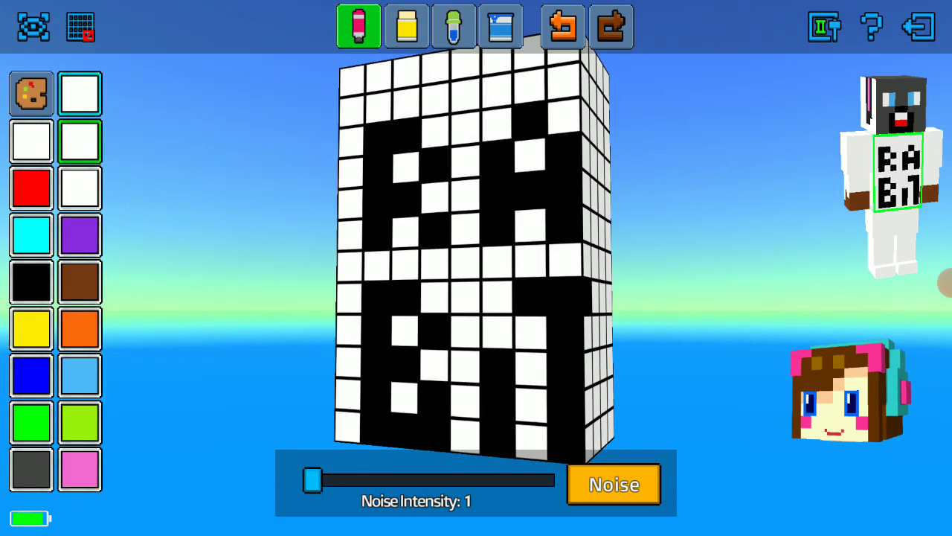
{"action": "left_click", "coordinate": [80, 188]}
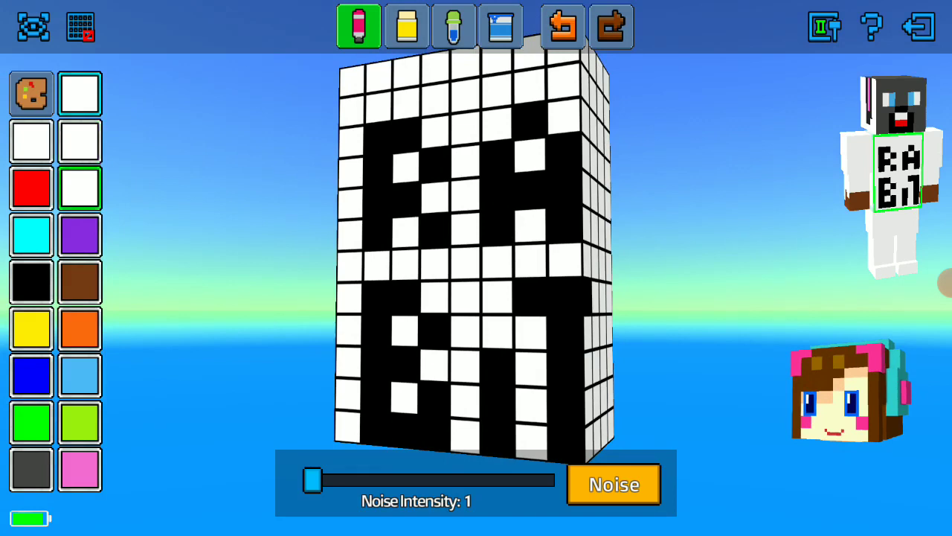
{"action": "left_click", "coordinate": [497, 368]}
{"action": "left_click", "coordinate": [30, 282]}
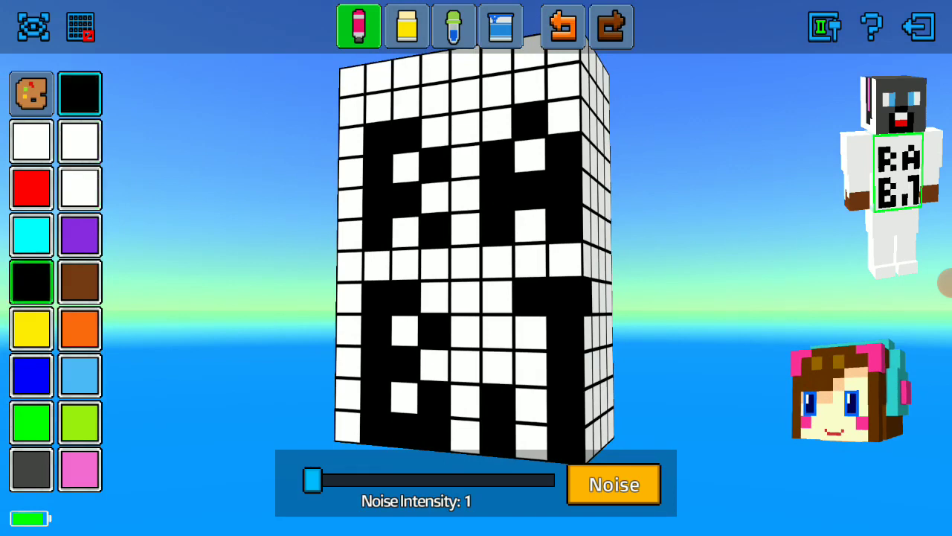
{"action": "left_click", "coordinate": [498, 332]}
{"action": "mouse_move", "coordinate": [729, 297]}
{"action": "left_mouse_down"}
{"action": "mouse_move", "coordinate": [699, 298]}
{"action": "mouse_move", "coordinate": [789, 298]}
{"action": "left_mouse_up"}
{"action": "left_click_drag", "start_coordinate": [521, 298], "coordinate": [714, 298]}
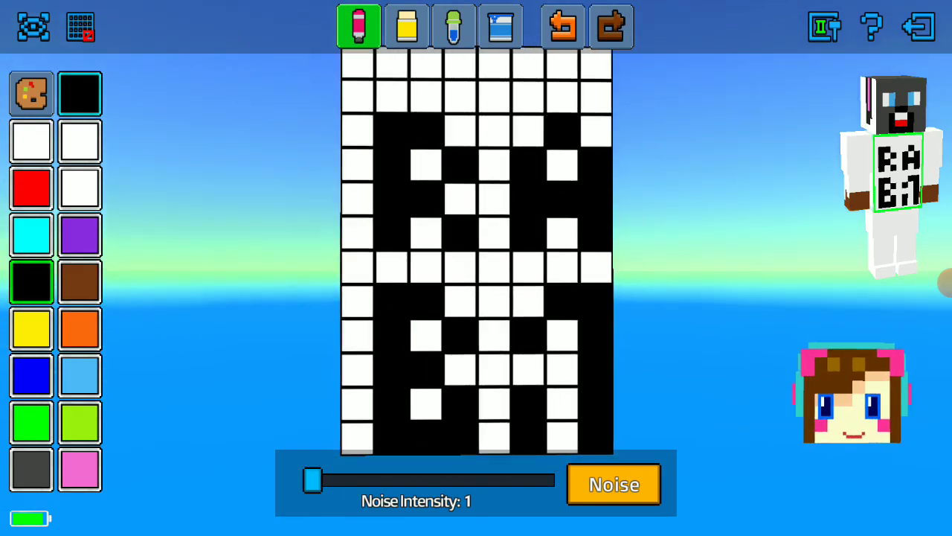
{"action": "left_click", "coordinate": [31, 469]}
- Bucket-fill the white shirt background and leftover white cells dark grey
{"action": "left_click", "coordinate": [500, 26]}
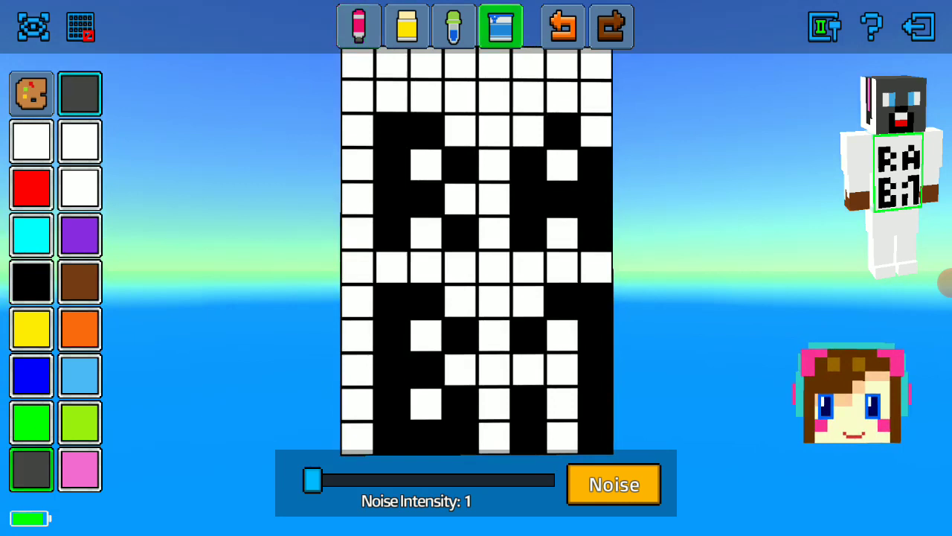
{"action": "left_click", "coordinate": [357, 298]}
{"action": "left_click", "coordinate": [426, 404]}
{"action": "left_click", "coordinate": [426, 336]}
{"action": "left_click", "coordinate": [425, 165]}
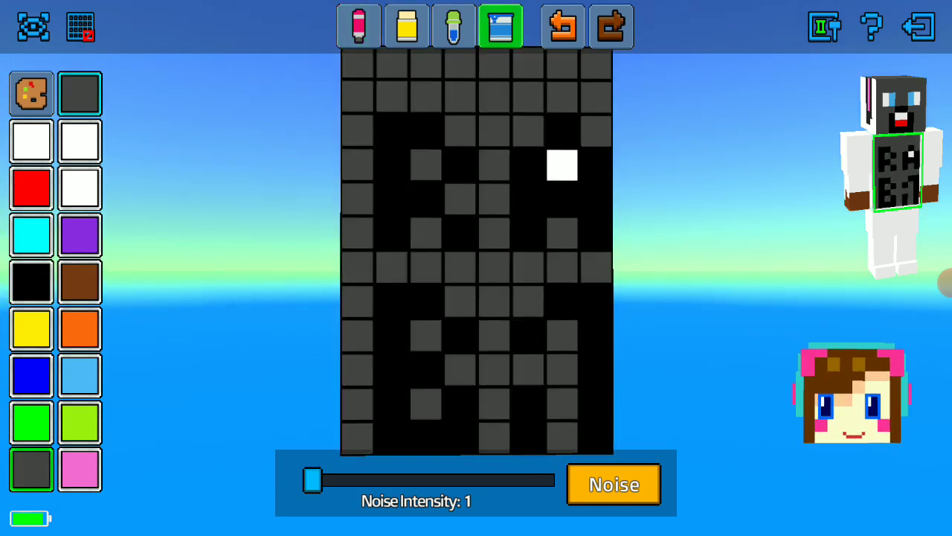
{"action": "left_click", "coordinate": [562, 166]}
- Pencil a dark brown collar band across the top rows, undoing an accidental full fill
{"action": "left_click", "coordinate": [79, 282]}
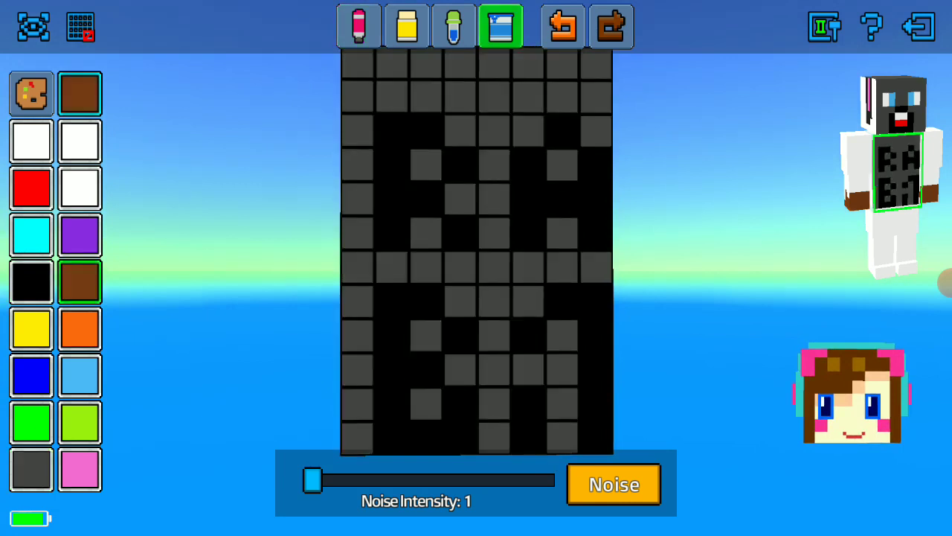
{"action": "left_click", "coordinate": [31, 93]}
{"action": "left_click", "coordinate": [587, 398]}
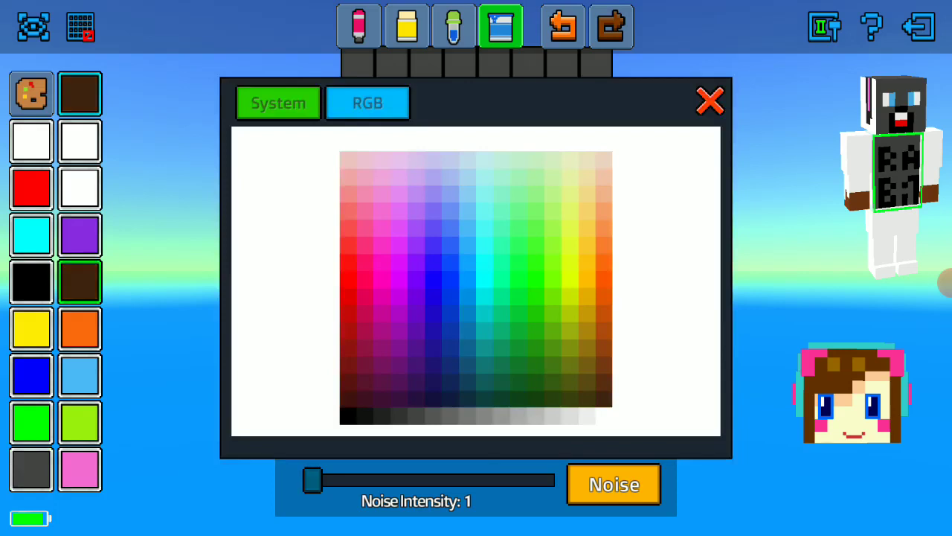
{"action": "left_click", "coordinate": [710, 101]}
{"action": "left_click", "coordinate": [494, 268]}
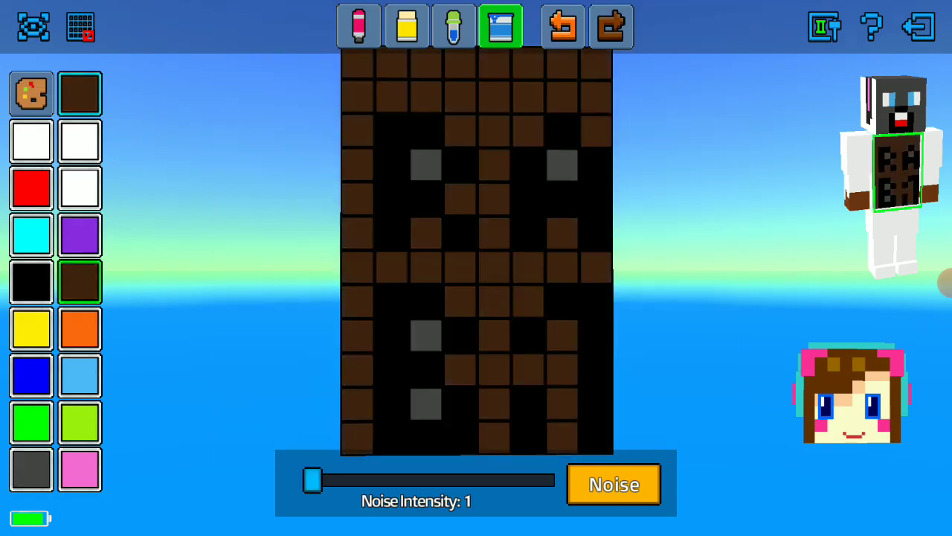
{"action": "left_click", "coordinate": [563, 26]}
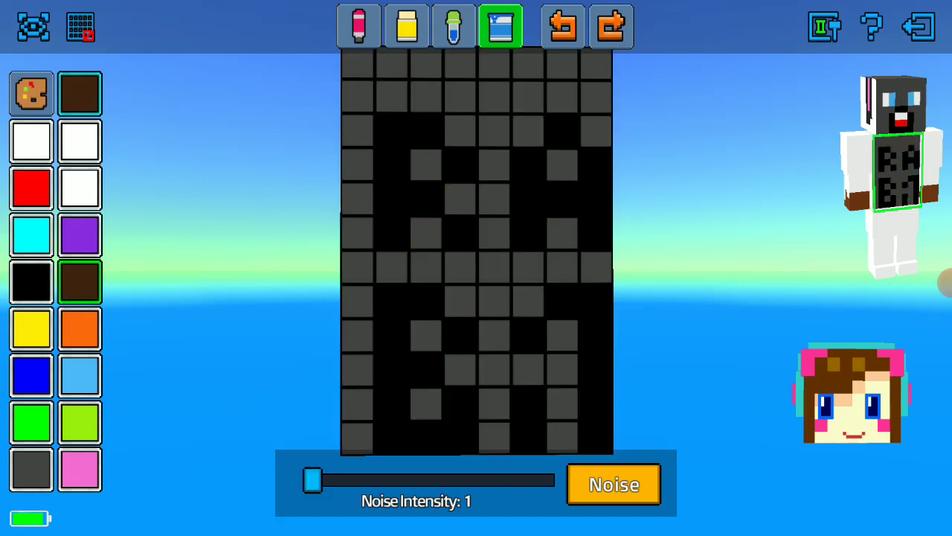
{"action": "left_click", "coordinate": [359, 26]}
{"action": "mouse_move", "coordinate": [358, 63]}
{"action": "left_mouse_down"}
{"action": "mouse_move", "coordinate": [358, 96]}
{"action": "mouse_move", "coordinate": [427, 96]}
{"action": "left_mouse_up"}
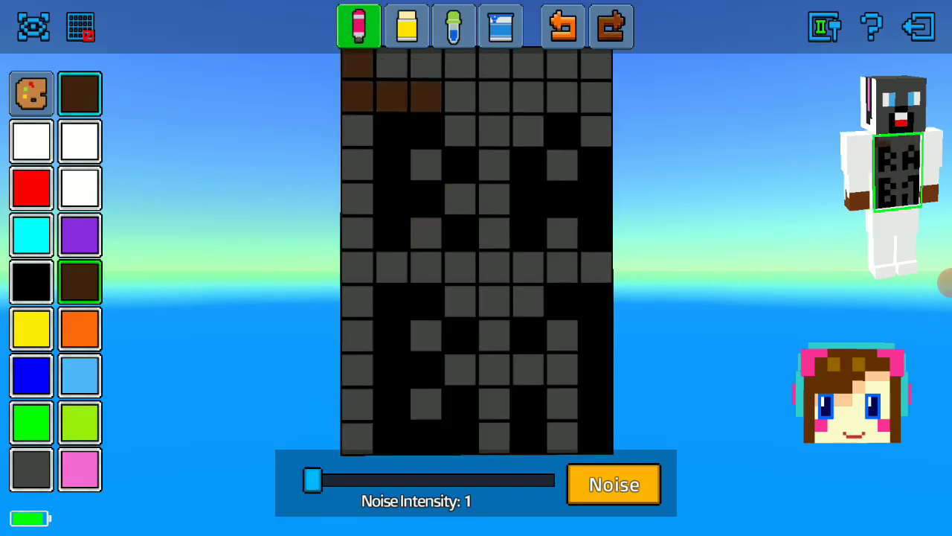
{"action": "mouse_move", "coordinate": [529, 96]}
{"action": "left_mouse_down"}
{"action": "mouse_move", "coordinate": [598, 96]}
{"action": "mouse_move", "coordinate": [597, 63]}
{"action": "left_mouse_up"}
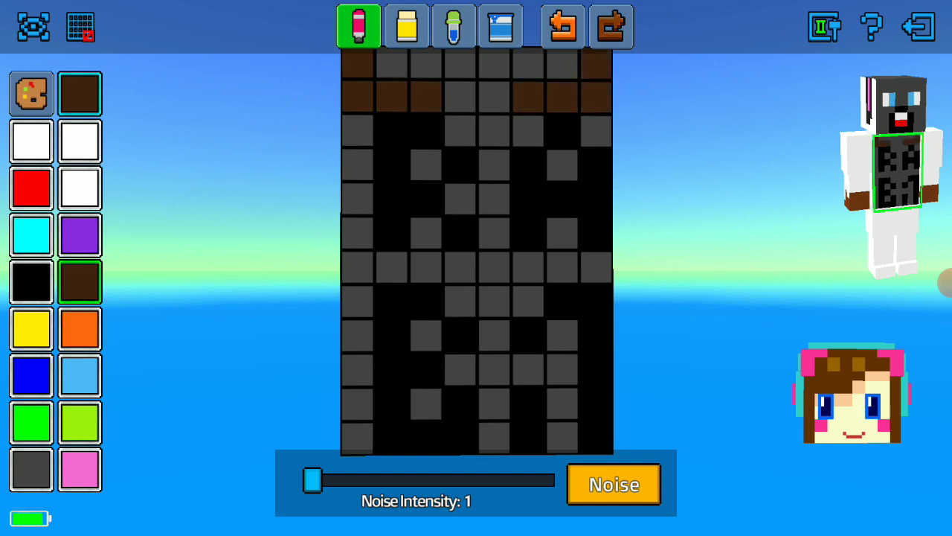
{"action": "left_click_drag", "start_coordinate": [494, 96], "coordinate": [494, 131]}
{"action": "left_click_drag", "start_coordinate": [460, 96], "coordinate": [459, 131]}
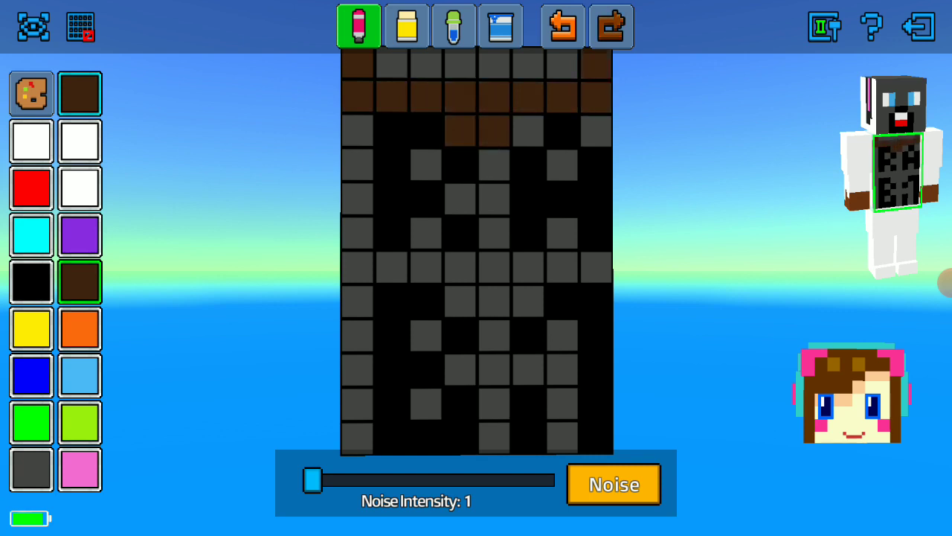
- Paint a yellow pixel numeral 1 with a wide base below the collar
{"action": "left_click", "coordinate": [32, 94]}
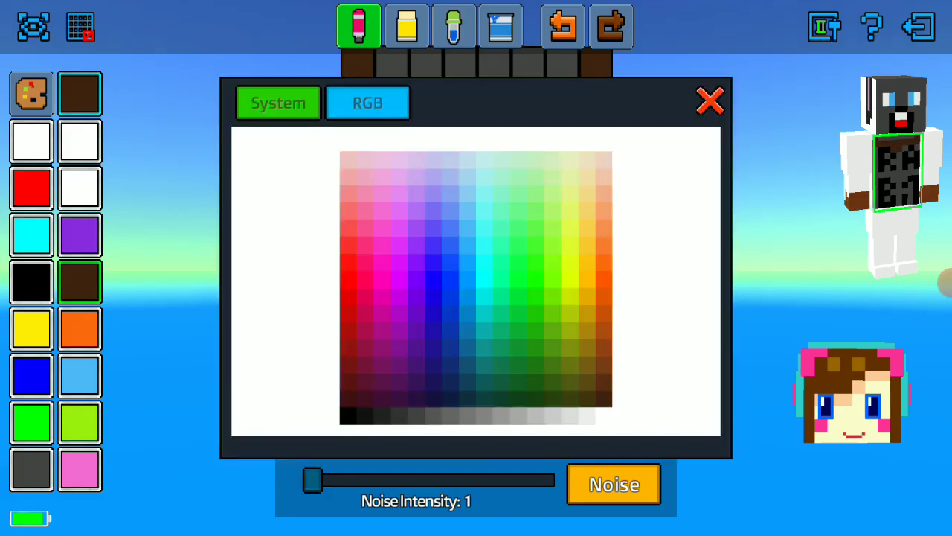
{"action": "left_click", "coordinate": [32, 327]}
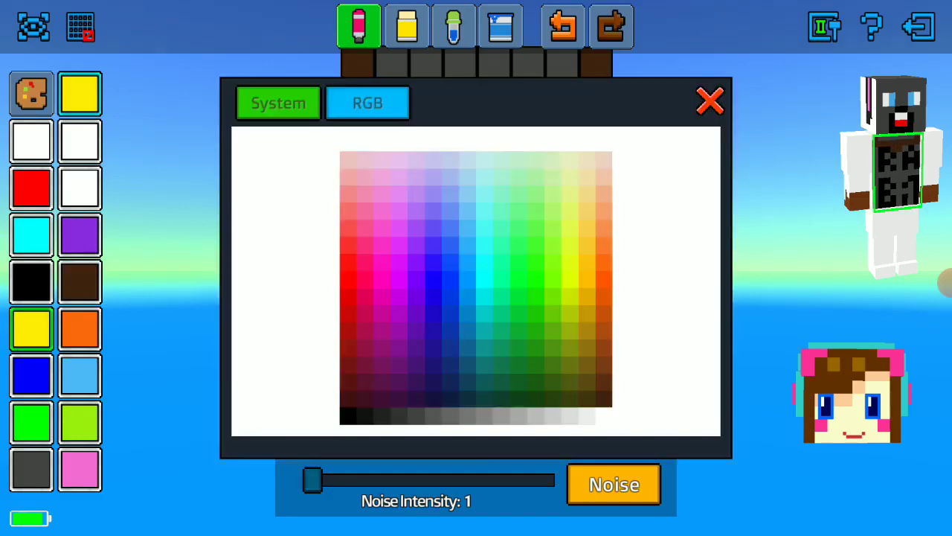
{"action": "left_click", "coordinate": [710, 100]}
{"action": "left_click", "coordinate": [494, 165]}
{"action": "left_click", "coordinate": [460, 199]}
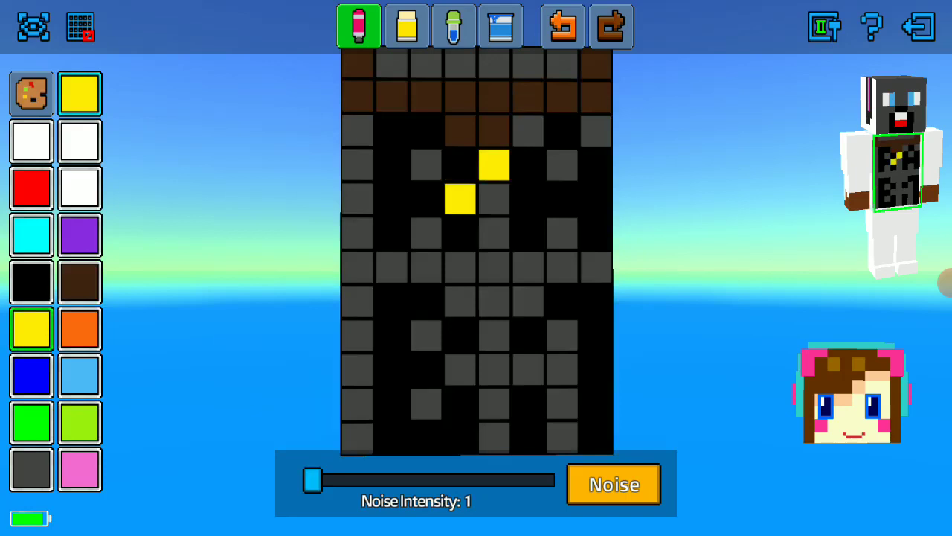
{"action": "left_click", "coordinate": [494, 199]}
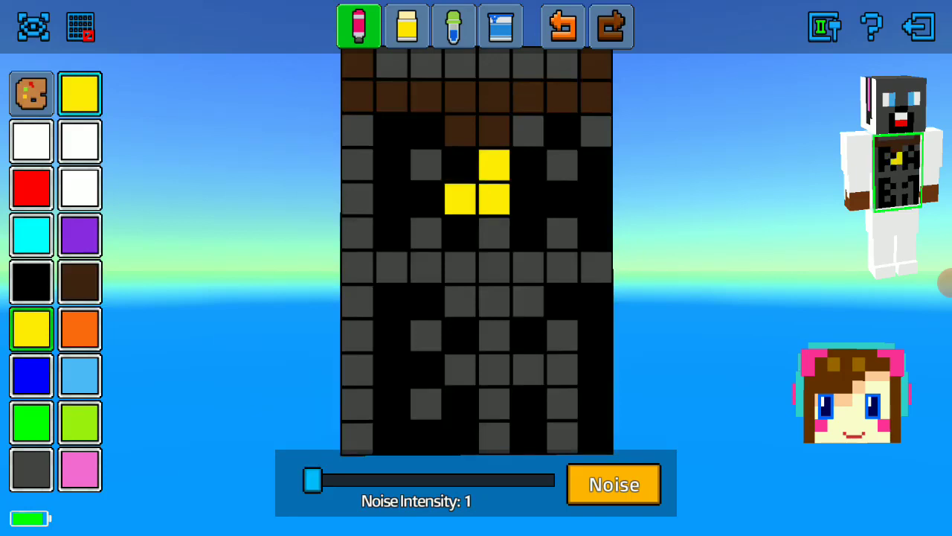
{"action": "left_click", "coordinate": [494, 233]}
{"action": "left_click", "coordinate": [494, 268]}
{"action": "left_click", "coordinate": [459, 267]}
{"action": "left_click", "coordinate": [528, 267]}
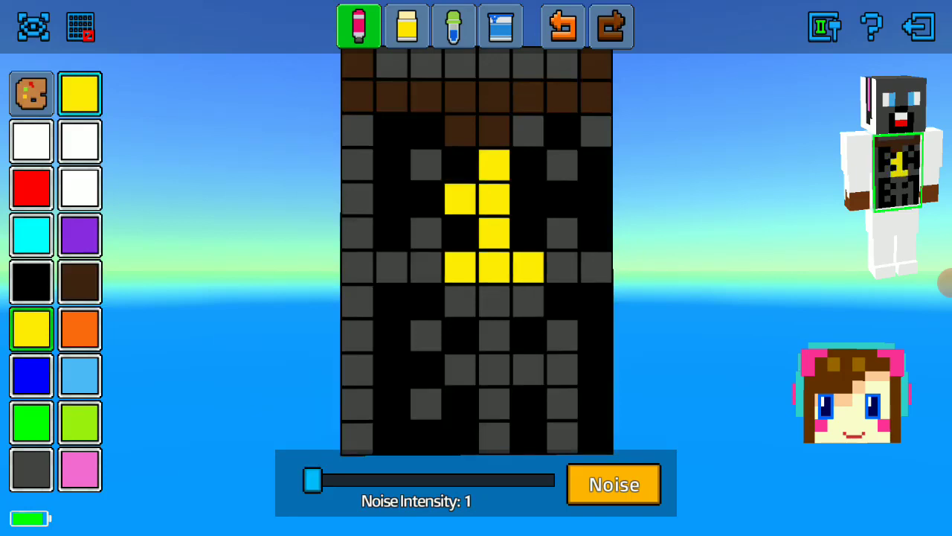
{"action": "left_click", "coordinate": [426, 267]}
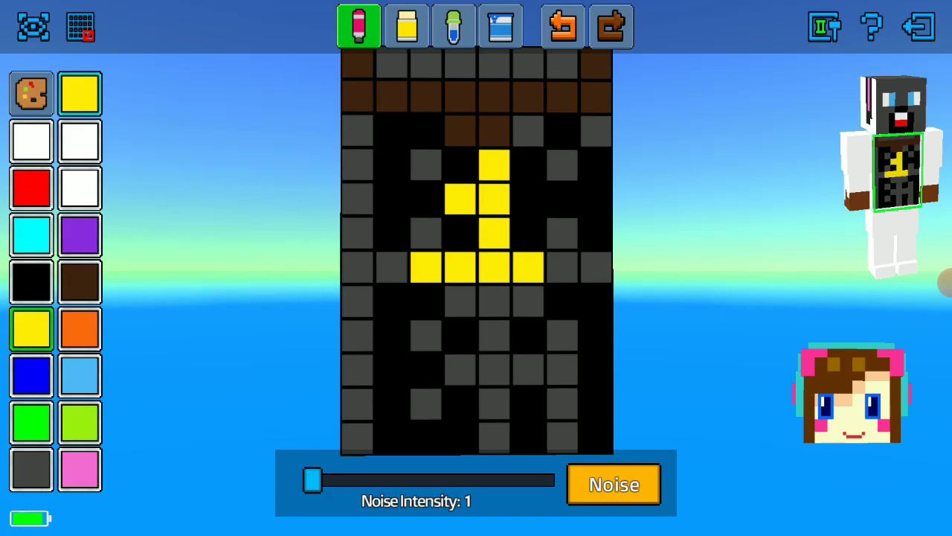
- Rotate the torso to inspect the 1, then switch to the arm
{"action": "mouse_move", "coordinate": [223, 261]}
{"action": "left_mouse_down"}
{"action": "mouse_move", "coordinate": [149, 261]}
{"action": "mouse_move", "coordinate": [208, 335]}
{"action": "mouse_move", "coordinate": [216, 372]}
{"action": "left_mouse_up"}
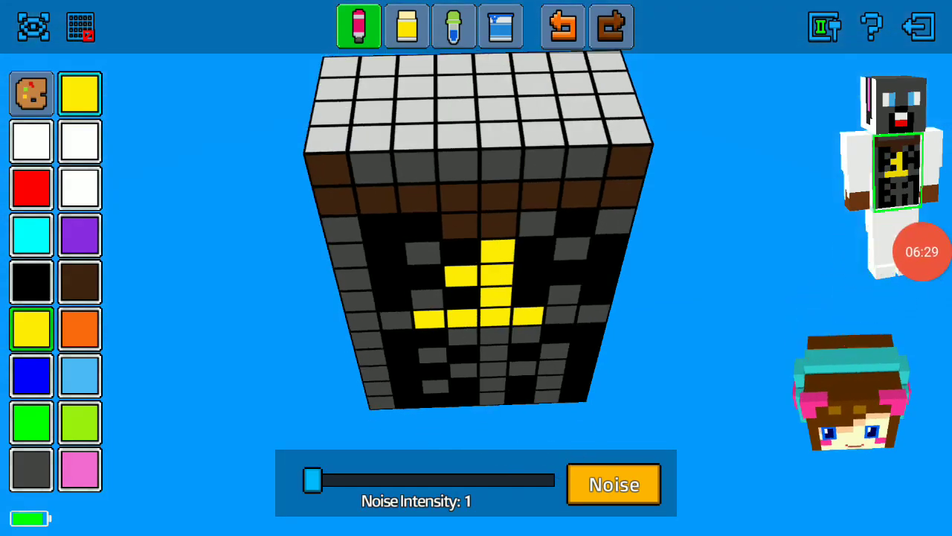
{"action": "mouse_move", "coordinate": [223, 297]}
{"action": "left_mouse_down"}
{"action": "mouse_move", "coordinate": [223, 320]}
{"action": "mouse_move", "coordinate": [223, 246]}
{"action": "mouse_move", "coordinate": [238, 238]}
{"action": "mouse_move", "coordinate": [112, 261]}
{"action": "mouse_move", "coordinate": [186, 260]}
{"action": "left_mouse_up"}
{"action": "left_click", "coordinate": [860, 171]}
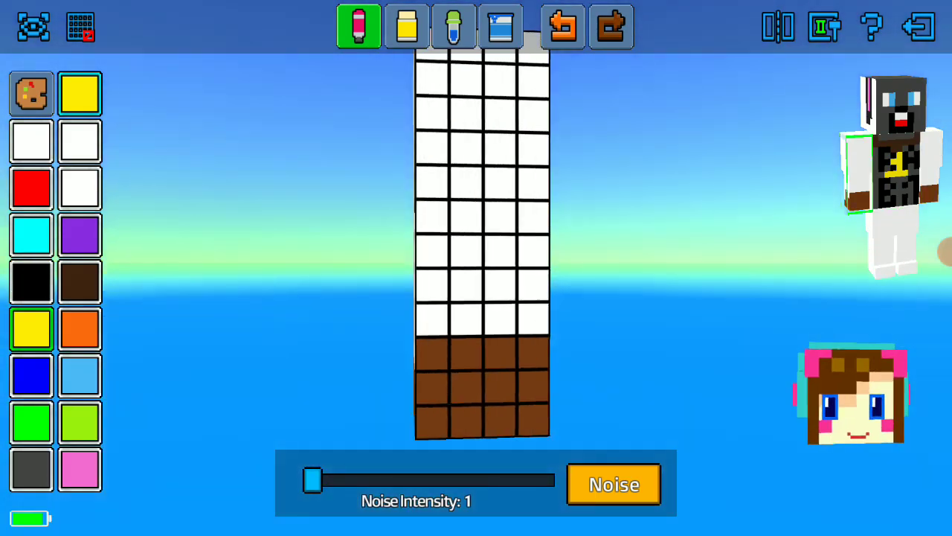
- Bucket-fill the arm's white area dark grey, undoing an extra side-face fill
{"action": "left_click", "coordinate": [31, 469]}
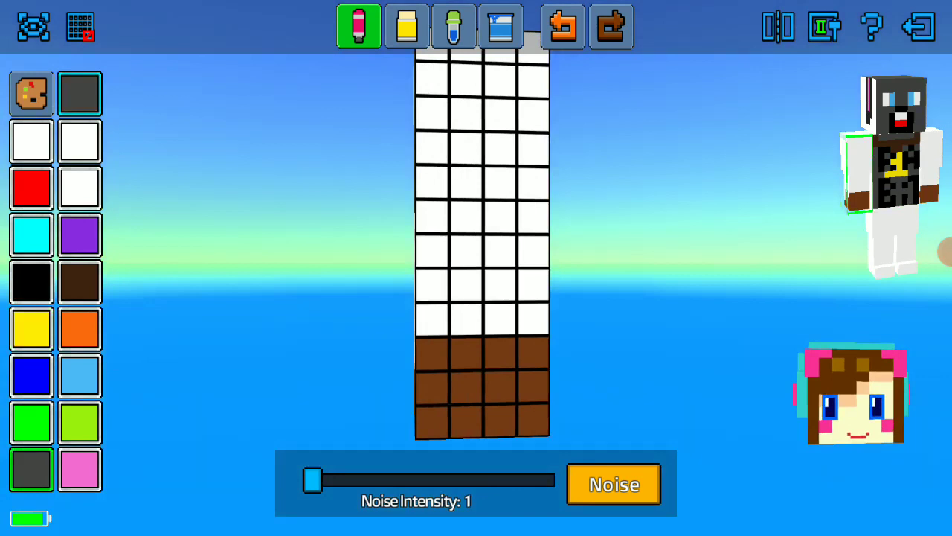
{"action": "left_click", "coordinate": [454, 26]}
{"action": "left_click", "coordinate": [500, 26]}
{"action": "left_click", "coordinate": [482, 216]}
{"action": "left_click_drag", "start_coordinate": [670, 260], "coordinate": [595, 261]}
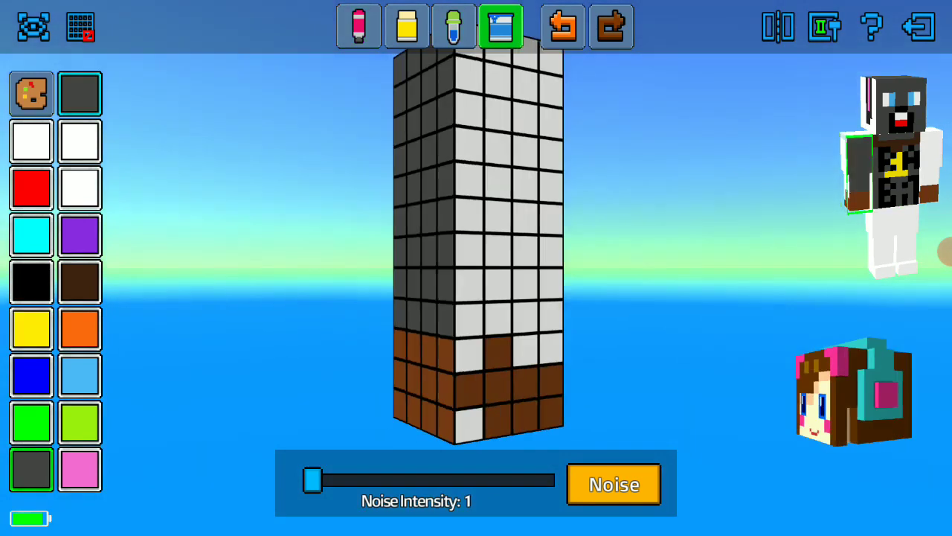
{"action": "left_click", "coordinate": [521, 149]}
{"action": "left_click", "coordinate": [563, 26]}
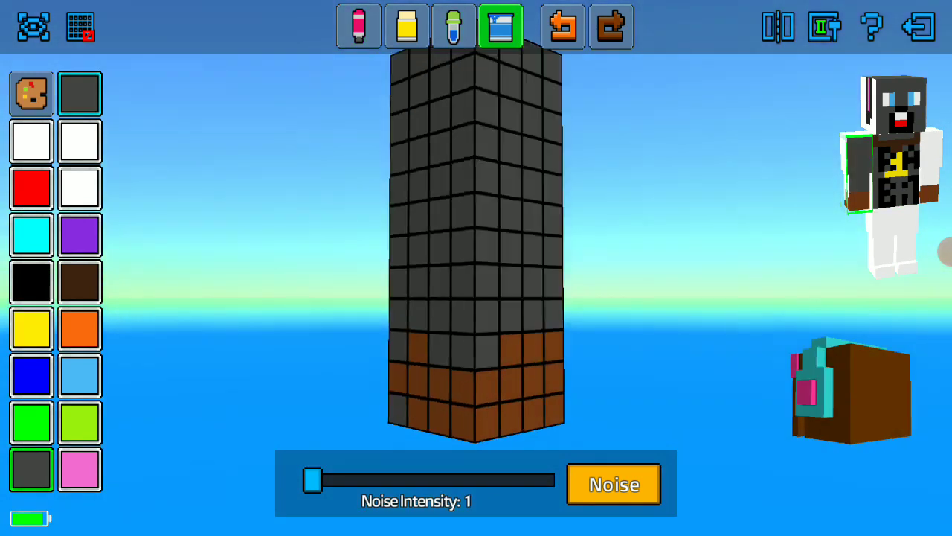
- Compare the original and edited skins, then switch to editing the head
{"action": "left_click", "coordinate": [919, 27]}
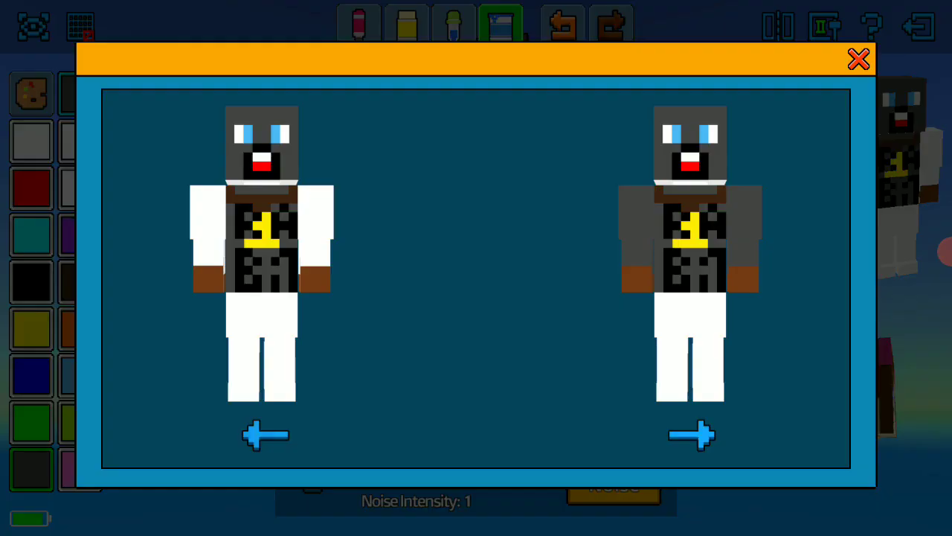
{"action": "left_click", "coordinate": [859, 59]}
{"action": "left_click", "coordinate": [563, 27]}
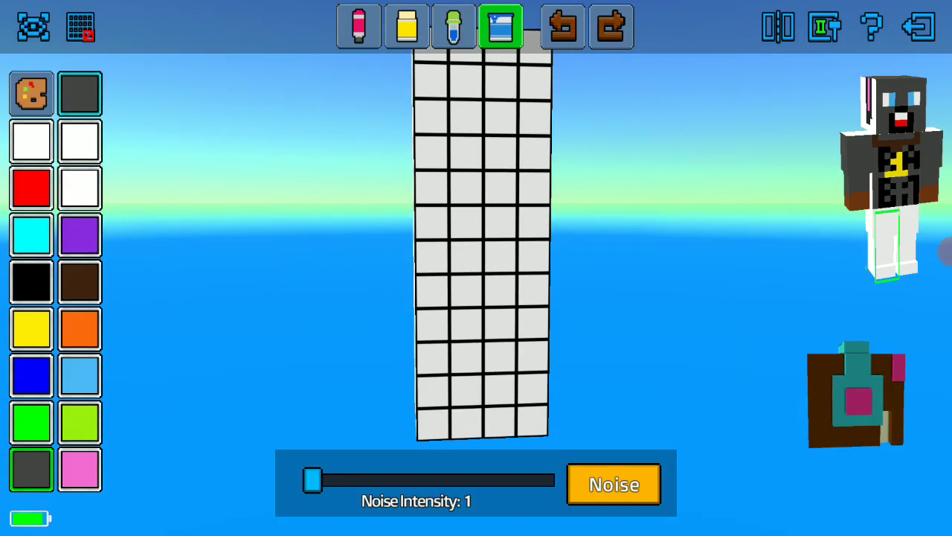
{"action": "left_click", "coordinate": [893, 104]}
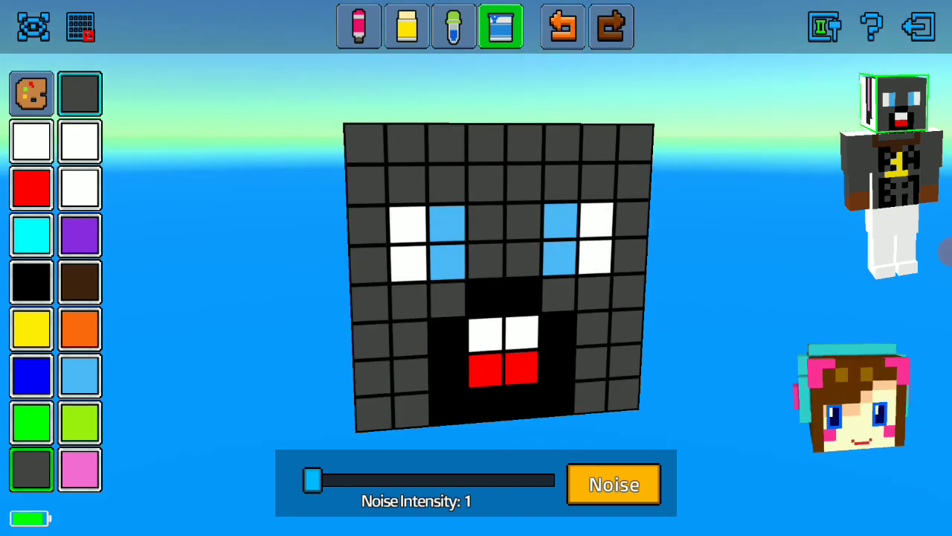
- Pick a light orange and test a face fill, then undo it
{"action": "left_click", "coordinate": [31, 94]}
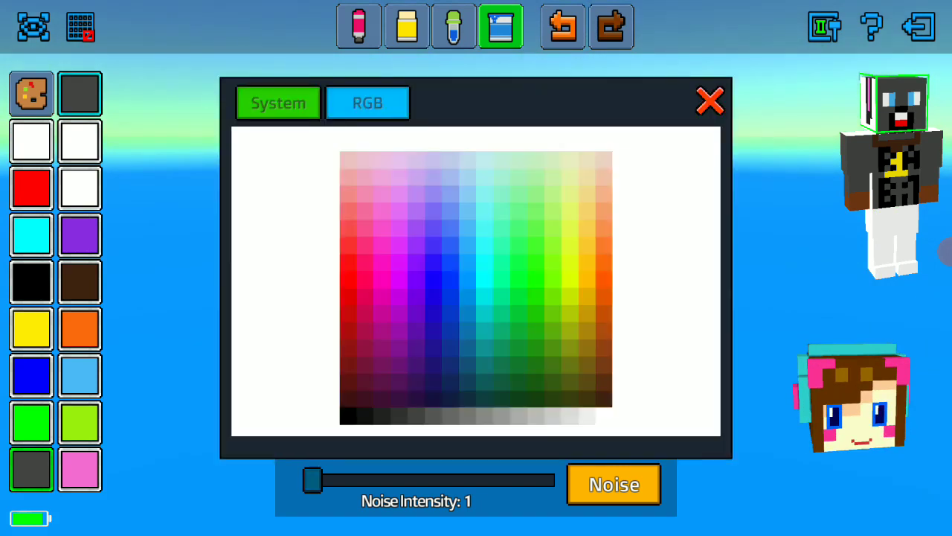
{"action": "left_click", "coordinate": [604, 200]}
{"action": "left_click", "coordinate": [590, 215]}
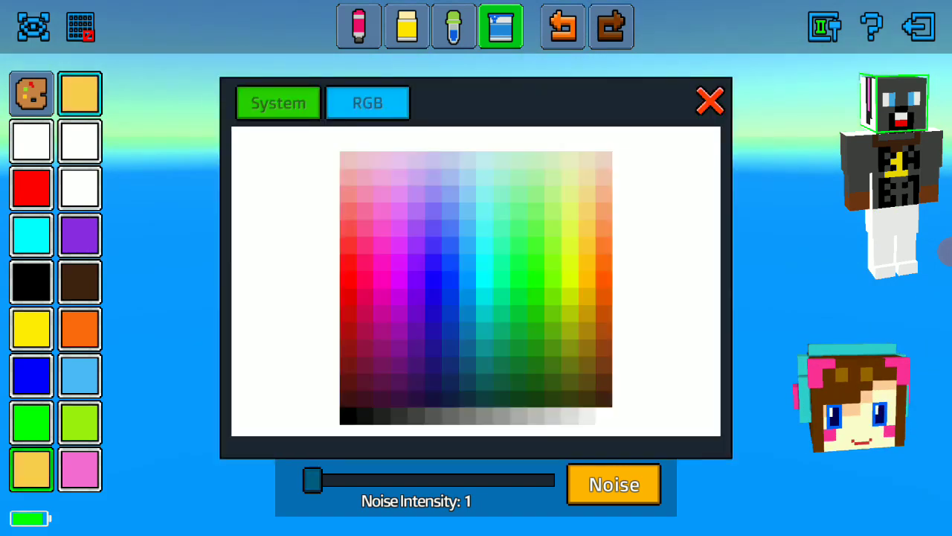
{"action": "left_click", "coordinate": [710, 101]}
{"action": "left_click", "coordinate": [610, 372]}
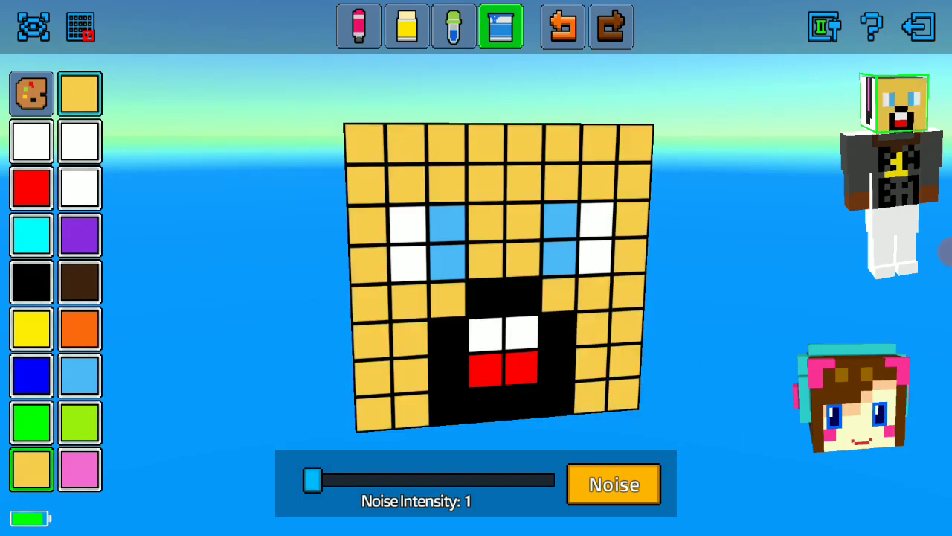
{"action": "left_click", "coordinate": [563, 27]}
- Dot single orange pixels beside the mouth and in the face's top row
{"action": "left_click", "coordinate": [360, 27]}
{"action": "left_click", "coordinate": [593, 327]}
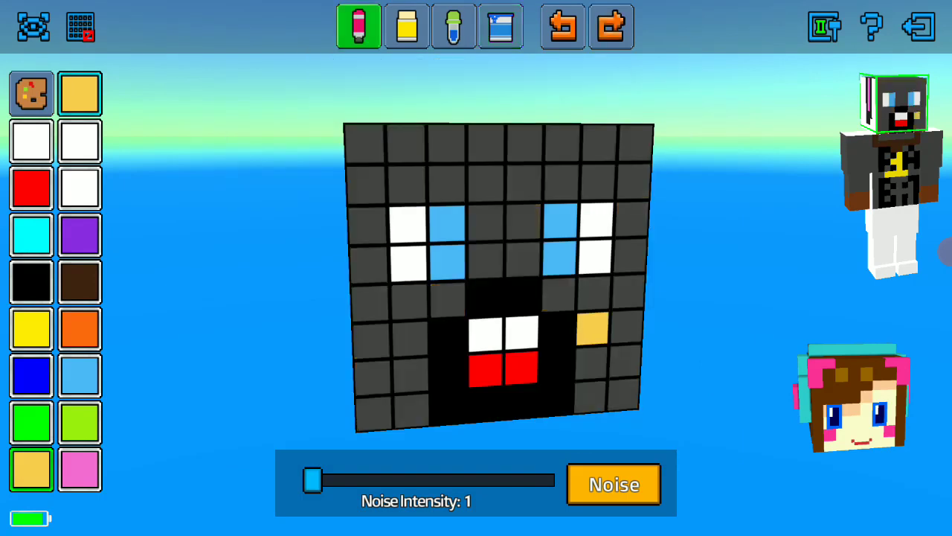
{"action": "left_click", "coordinate": [628, 292]}
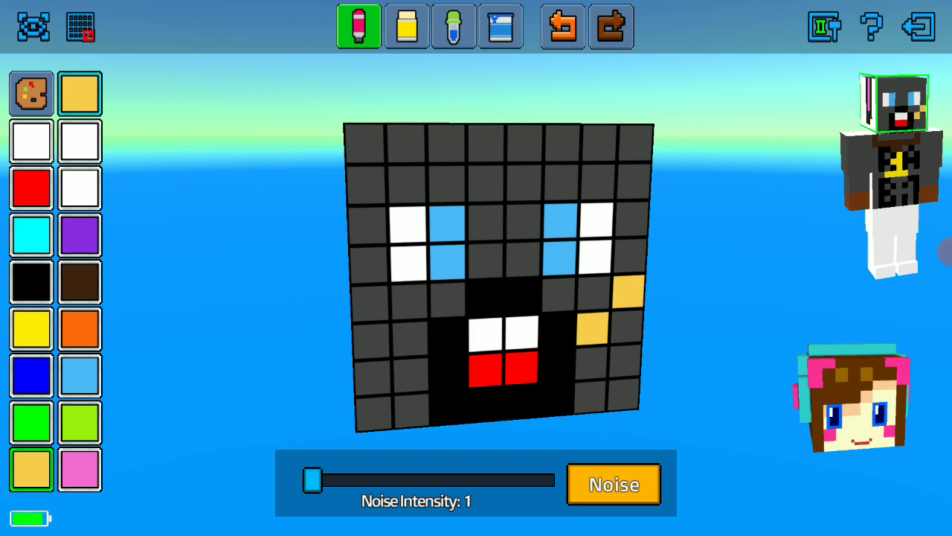
{"action": "left_click", "coordinate": [446, 143]}
{"action": "left_click", "coordinate": [486, 143]}
{"action": "mouse_move", "coordinate": [223, 223]}
{"action": "left_mouse_down"}
{"action": "mouse_move", "coordinate": [268, 253]}
{"action": "mouse_move", "coordinate": [283, 245]}
{"action": "left_mouse_up"}
- Paint two top-row face pixels in a dark brown picked from the colour grid
{"action": "left_click", "coordinate": [79, 281]}
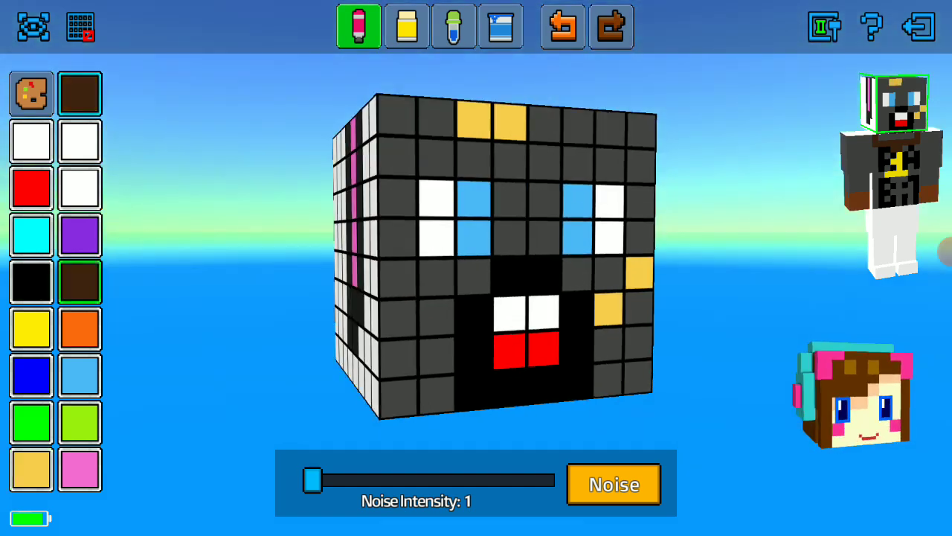
{"action": "left_click", "coordinate": [31, 95]}
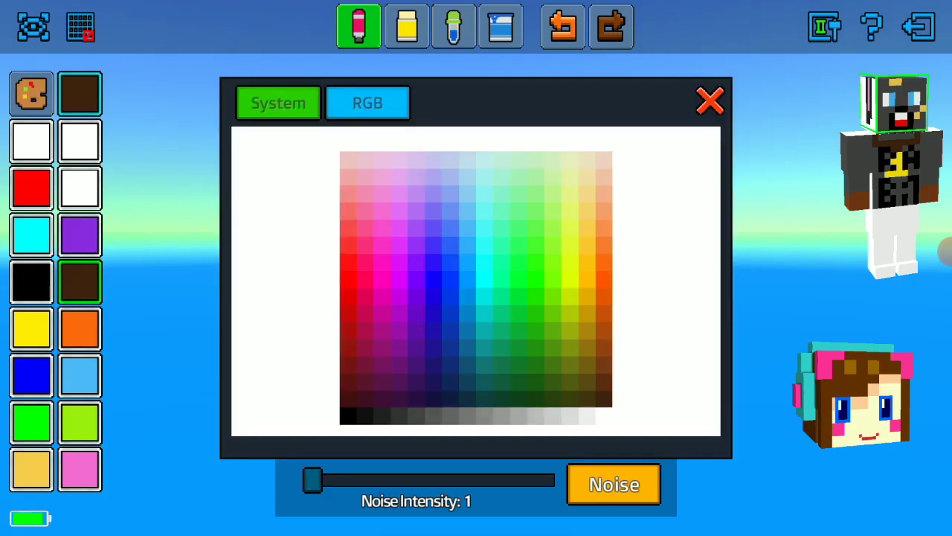
{"action": "left_click", "coordinate": [588, 382]}
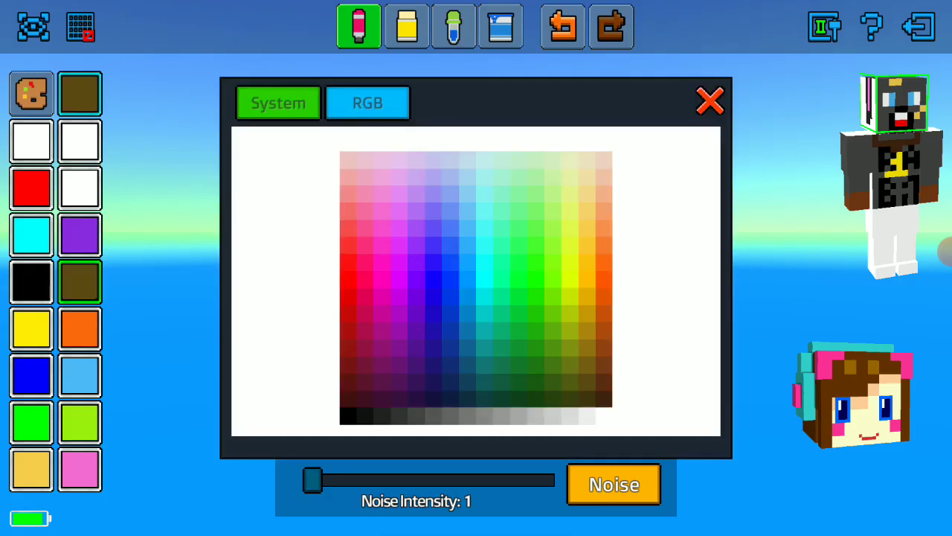
{"action": "left_click", "coordinate": [710, 101]}
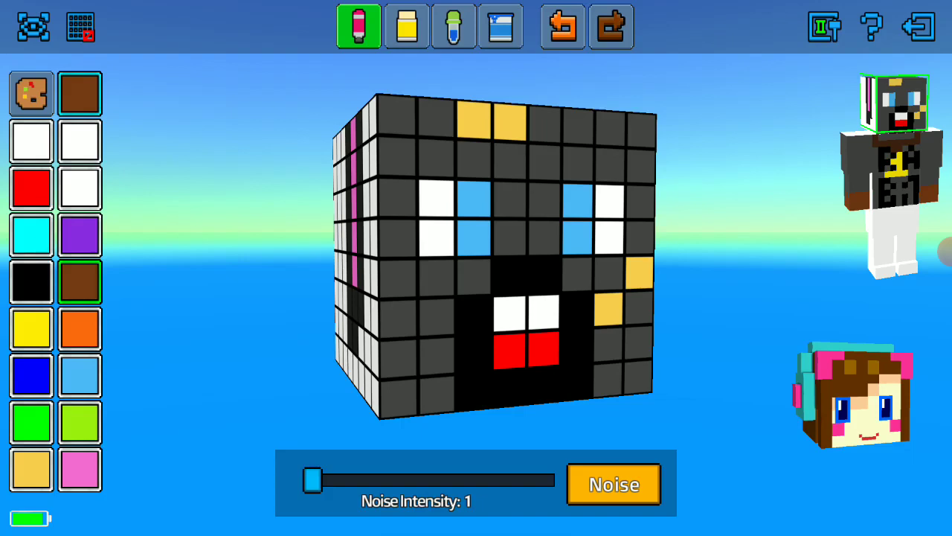
{"action": "left_click", "coordinate": [474, 120]}
{"action": "left_click", "coordinate": [510, 122]}
{"action": "left_click_drag", "start_coordinate": [715, 224], "coordinate": [714, 312]}
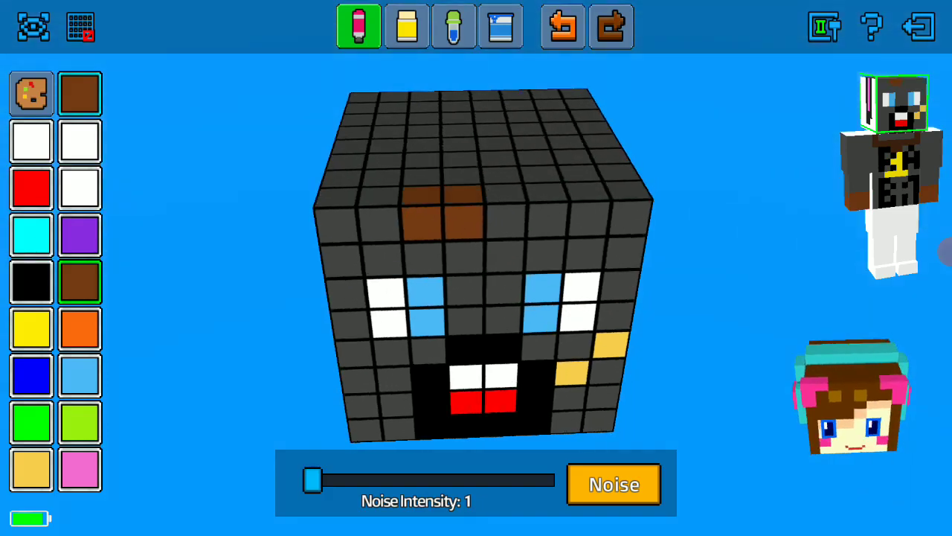
{"action": "mouse_move", "coordinate": [714, 313]}
{"action": "left_mouse_down"}
{"action": "mouse_move", "coordinate": [714, 209]}
{"action": "mouse_move", "coordinate": [565, 201]}
{"action": "mouse_move", "coordinate": [640, 223]}
{"action": "mouse_move", "coordinate": [581, 223]}
{"action": "left_mouse_up"}
- Sample the head's dark grey and bucket-fill its remaining white faces and underside
{"action": "left_click", "coordinate": [501, 26]}
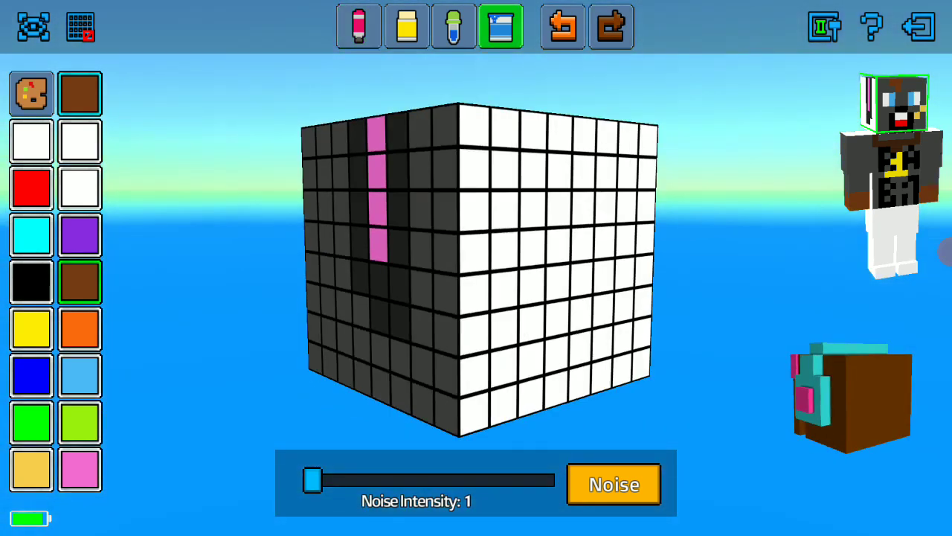
{"action": "left_click", "coordinate": [454, 26]}
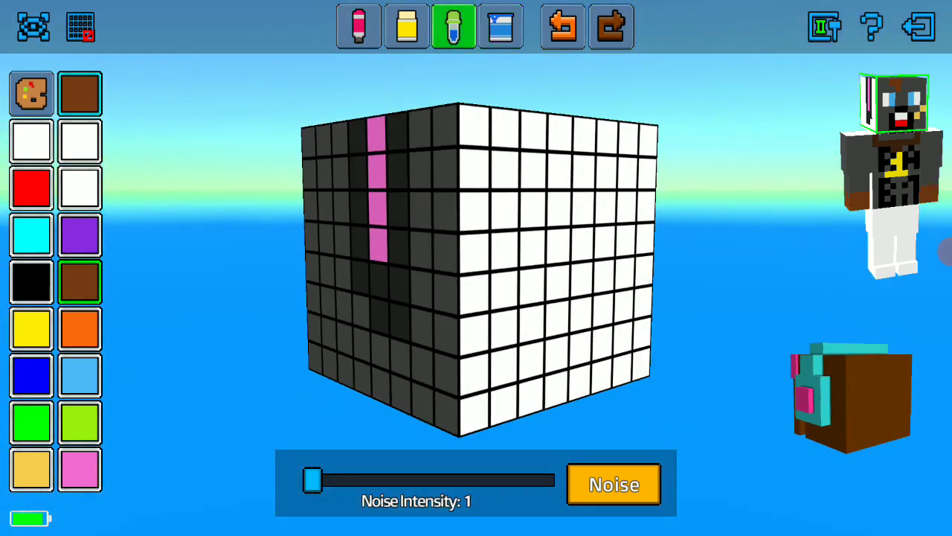
{"action": "left_click", "coordinate": [501, 26]}
{"action": "left_click", "coordinate": [565, 268]}
{"action": "mouse_move", "coordinate": [715, 313]}
{"action": "left_mouse_down"}
{"action": "mouse_move", "coordinate": [714, 223]}
{"action": "mouse_move", "coordinate": [640, 223]}
{"action": "mouse_move", "coordinate": [670, 223]}
{"action": "left_mouse_up"}
{"action": "left_click", "coordinate": [334, 253]}
{"action": "mouse_move", "coordinate": [669, 312]}
{"action": "left_mouse_down"}
{"action": "mouse_move", "coordinate": [670, 194]}
{"action": "mouse_move", "coordinate": [669, 313]}
{"action": "left_mouse_up"}
{"action": "left_click", "coordinate": [476, 265]}
- Select the left arm and turn its white end toward the view, undoing a stray change
{"action": "left_click", "coordinate": [860, 171]}
{"action": "mouse_move", "coordinate": [669, 223]}
{"action": "left_mouse_down"}
{"action": "mouse_move", "coordinate": [669, 342]}
{"action": "mouse_move", "coordinate": [670, 186]}
{"action": "left_mouse_up"}
{"action": "left_click_drag", "start_coordinate": [670, 313], "coordinate": [670, 224]}
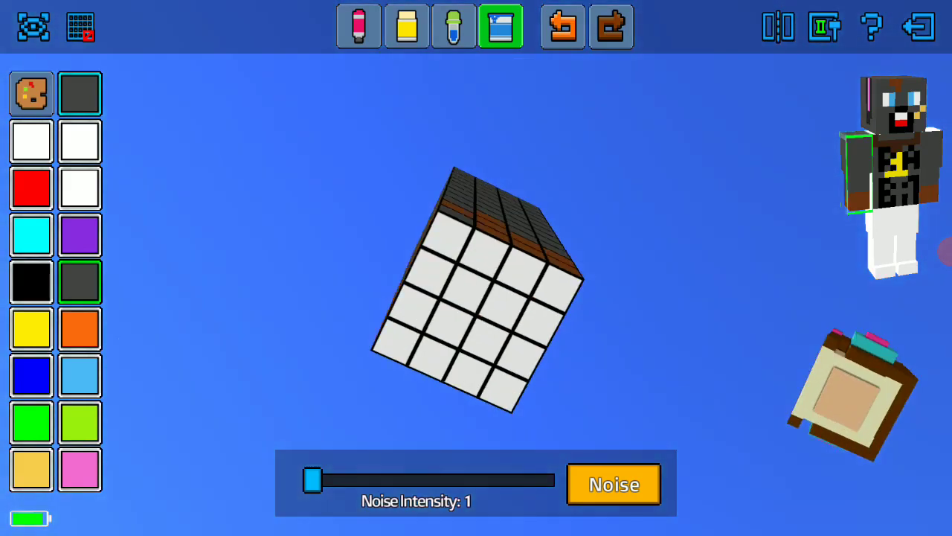
{"action": "left_click", "coordinate": [453, 26]}
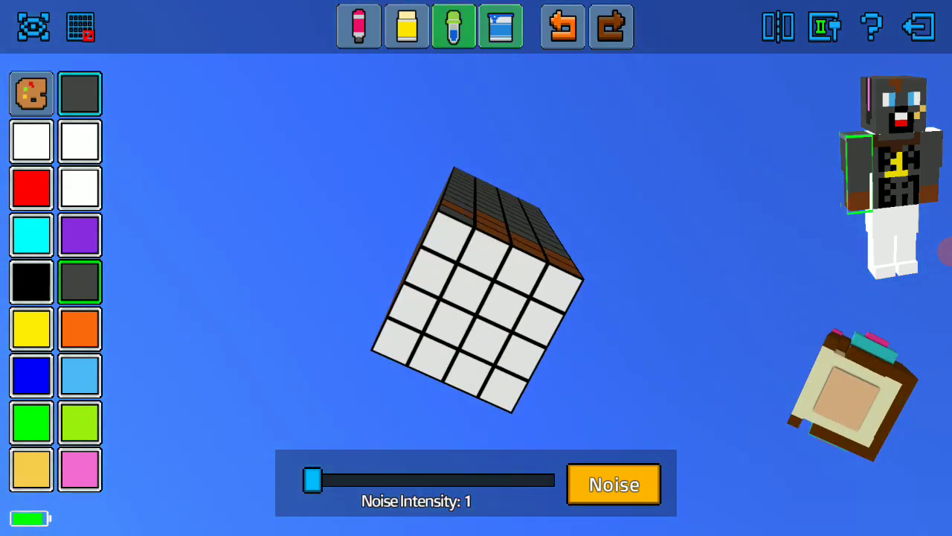
{"action": "mouse_move", "coordinate": [670, 223]}
{"action": "left_mouse_down"}
{"action": "mouse_move", "coordinate": [669, 312]}
{"action": "mouse_move", "coordinate": [670, 246]}
{"action": "mouse_move", "coordinate": [655, 223]}
{"action": "left_mouse_up"}
{"action": "left_click", "coordinate": [476, 270]}
{"action": "mouse_move", "coordinate": [670, 260]}
{"action": "left_mouse_down"}
{"action": "mouse_move", "coordinate": [670, 238]}
{"action": "mouse_move", "coordinate": [670, 312]}
{"action": "left_mouse_up"}
{"action": "left_click", "coordinate": [562, 26]}
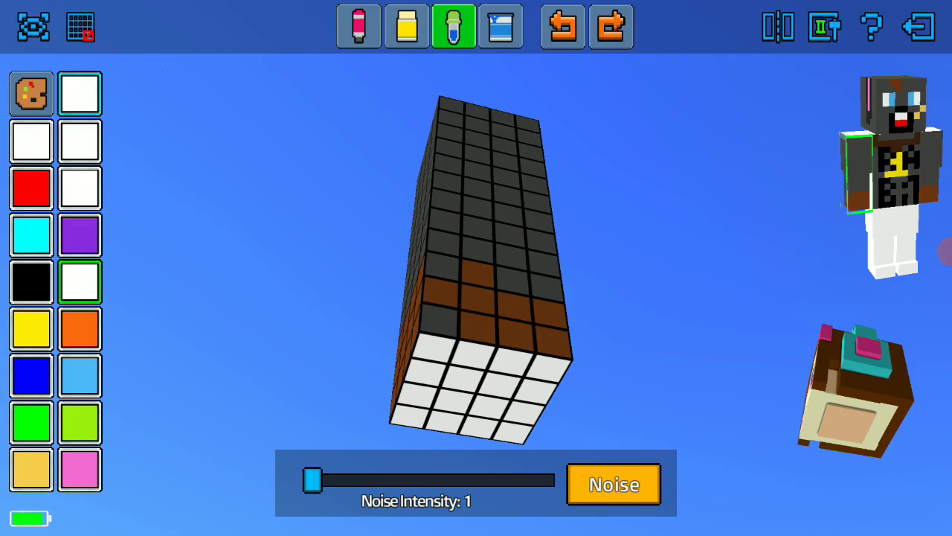
- Choose a medium brown from the colour picker grid
{"action": "left_click", "coordinate": [31, 94]}
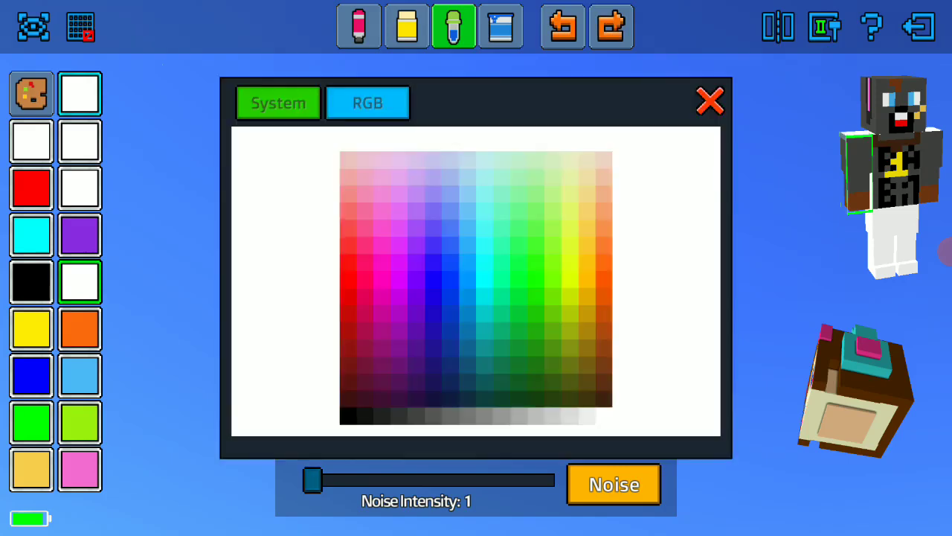
{"action": "left_click", "coordinate": [596, 398]}
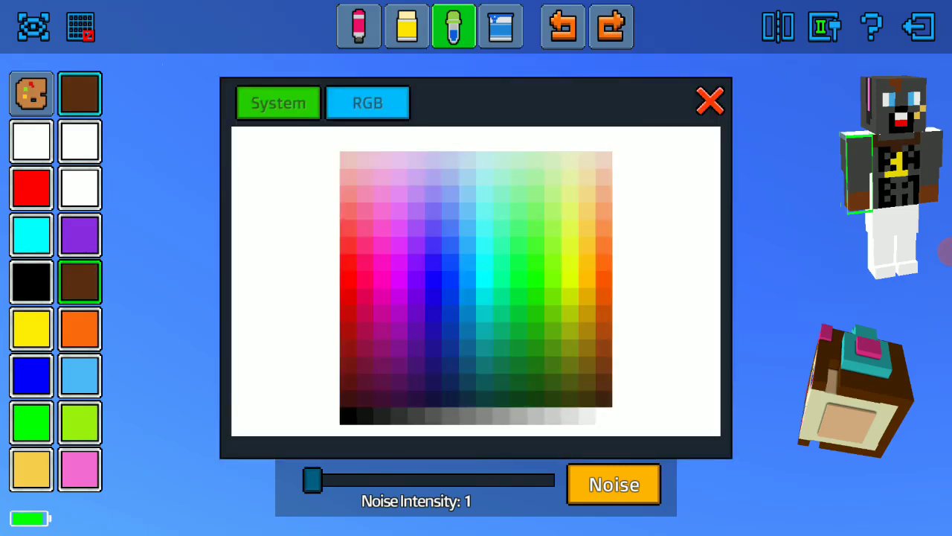
{"action": "left_click", "coordinate": [588, 416]}
{"action": "left_click", "coordinate": [710, 101]}
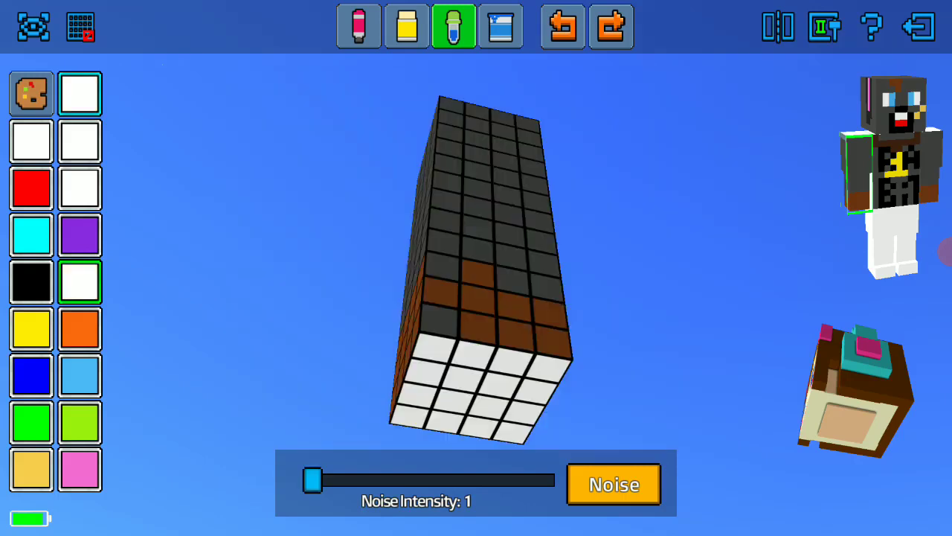
{"action": "left_click", "coordinate": [31, 94]}
{"action": "left_click", "coordinate": [596, 398]}
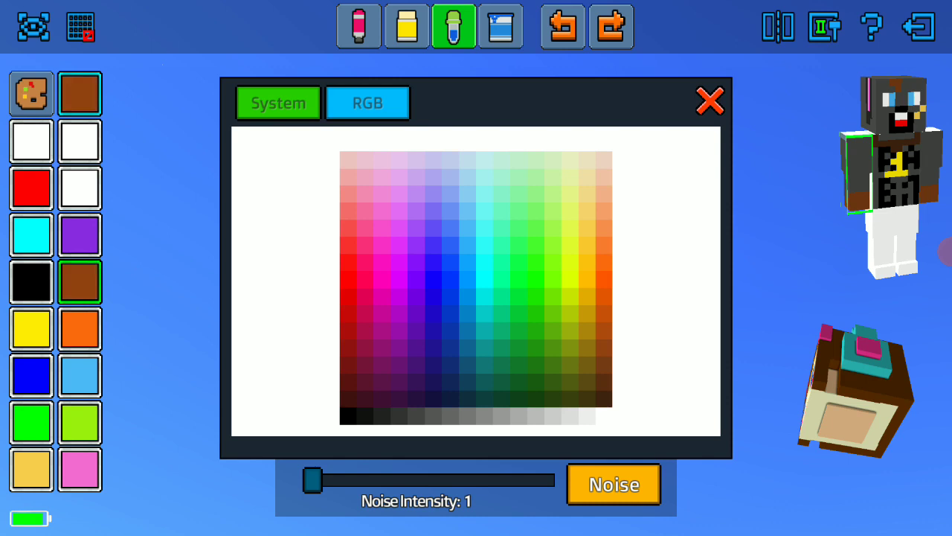
{"action": "left_click", "coordinate": [711, 101]}
- Fill the left arm's white end brown and check the front and back preview
{"action": "left_click", "coordinate": [359, 26]}
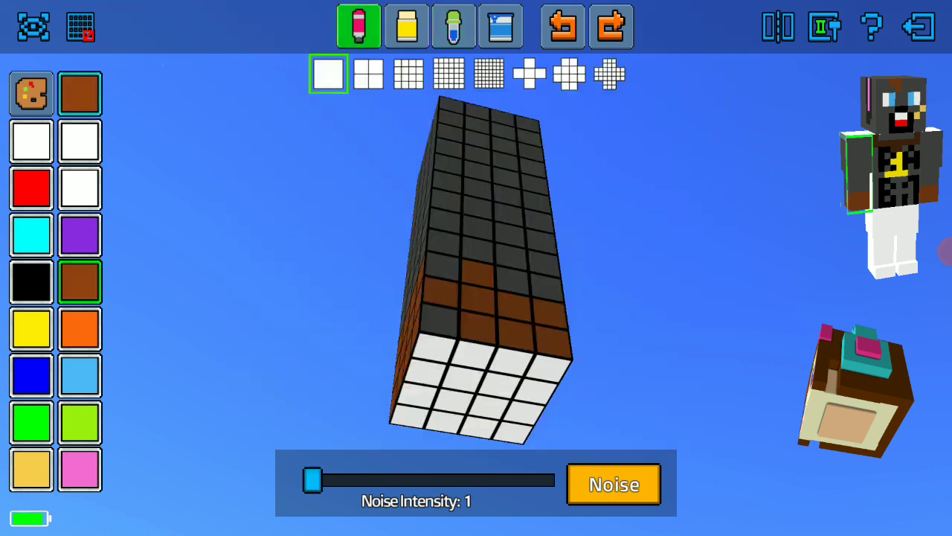
{"action": "left_click", "coordinate": [453, 401]}
{"action": "left_click", "coordinate": [501, 26]}
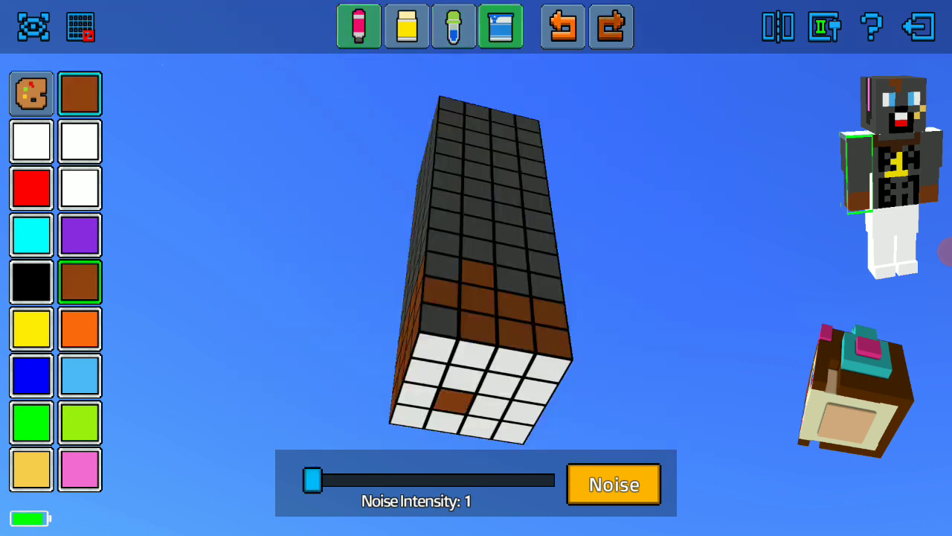
{"action": "left_click", "coordinate": [480, 387]}
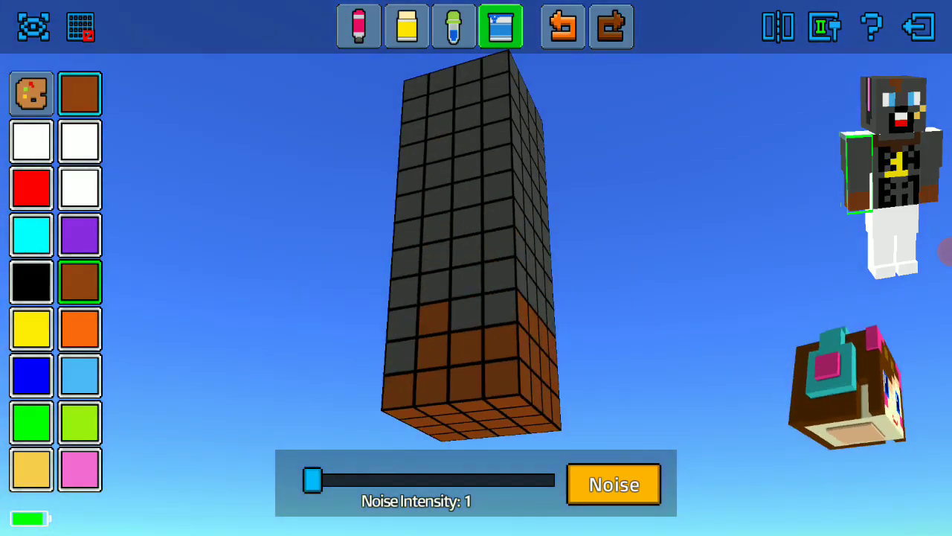
{"action": "left_click", "coordinate": [34, 26]}
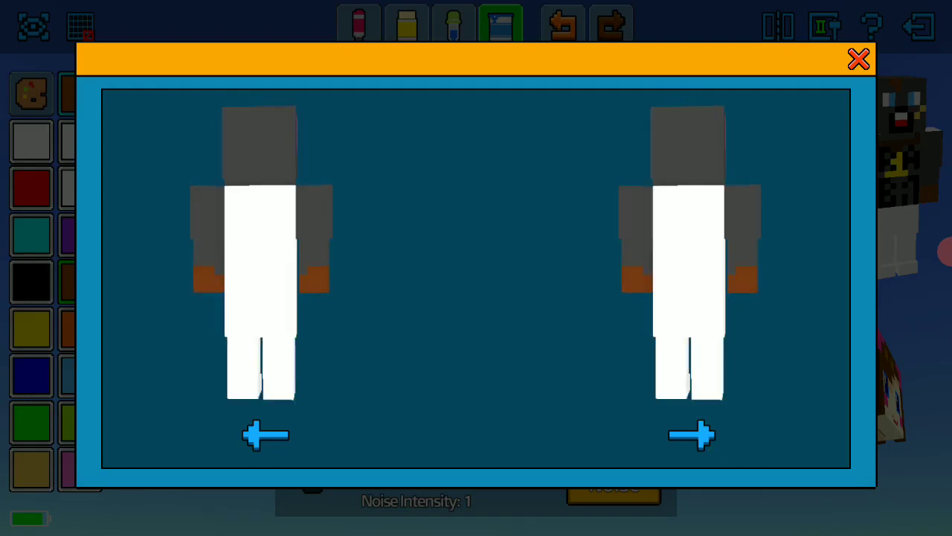
{"action": "left_click", "coordinate": [858, 59]}
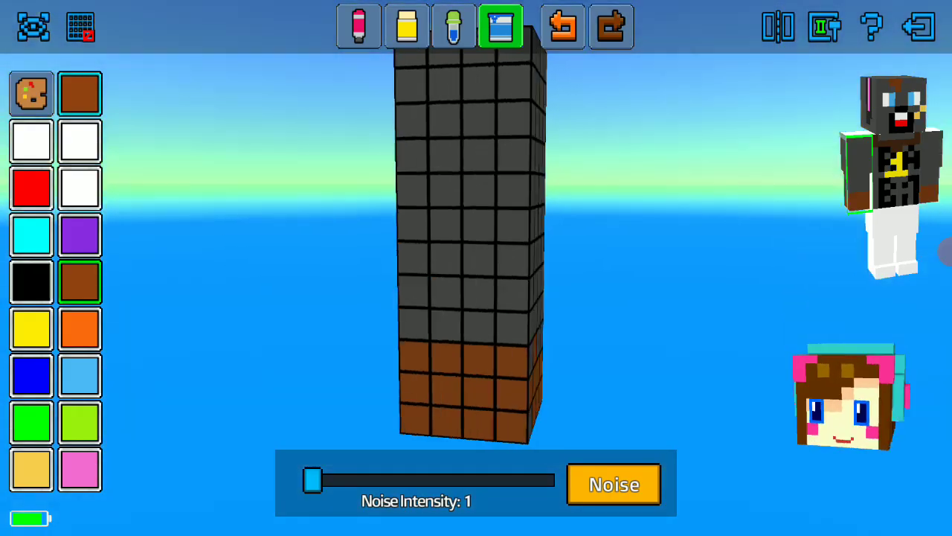
- Select the torso, sample the shirt's dark grey and paint a pixel on a white face
{"action": "left_click", "coordinate": [887, 246]}
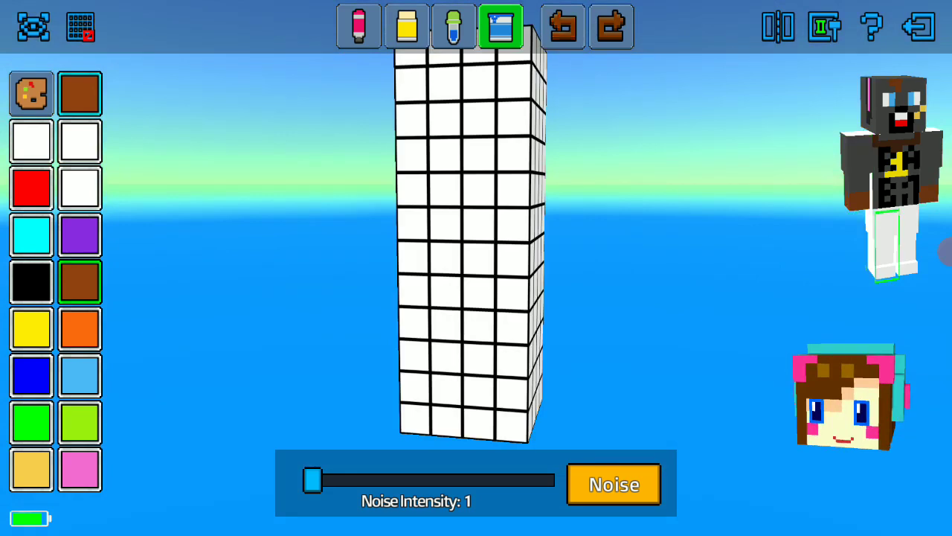
{"action": "left_click", "coordinate": [896, 172]}
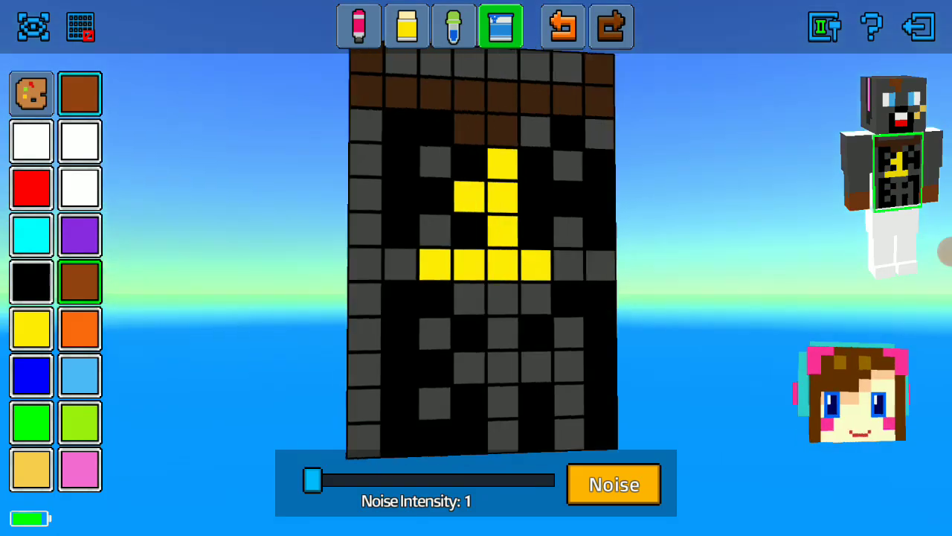
{"action": "left_click", "coordinate": [453, 26]}
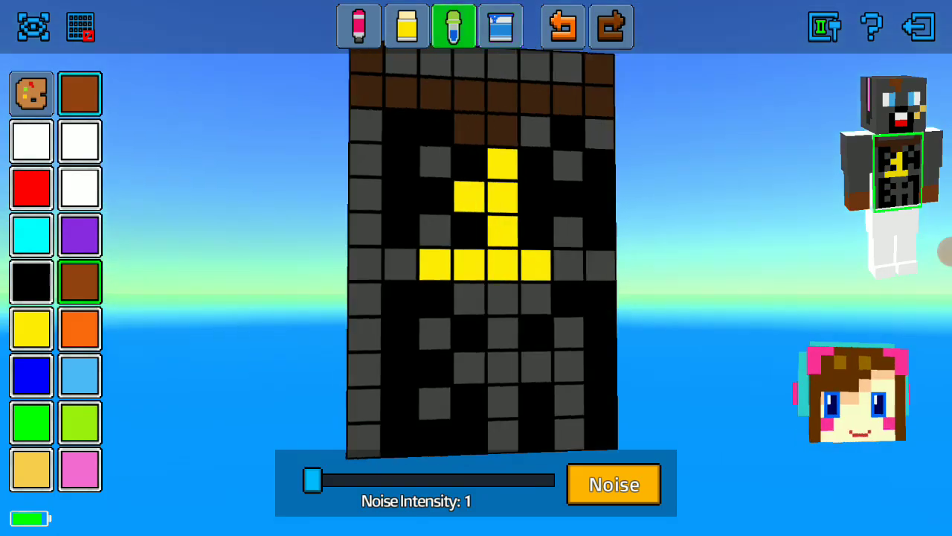
{"action": "left_click", "coordinate": [435, 162]}
{"action": "left_click", "coordinate": [359, 26]}
{"action": "left_click", "coordinate": [855, 394]}
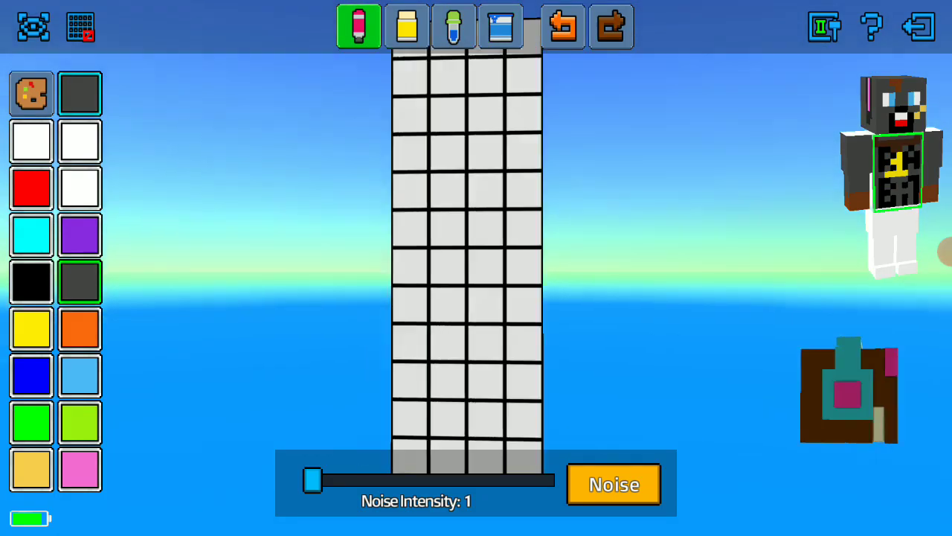
{"action": "left_click", "coordinate": [492, 229]}
- Fill the torso's white faces dark grey, then try black on the back panel and undo it
{"action": "left_click", "coordinate": [501, 26]}
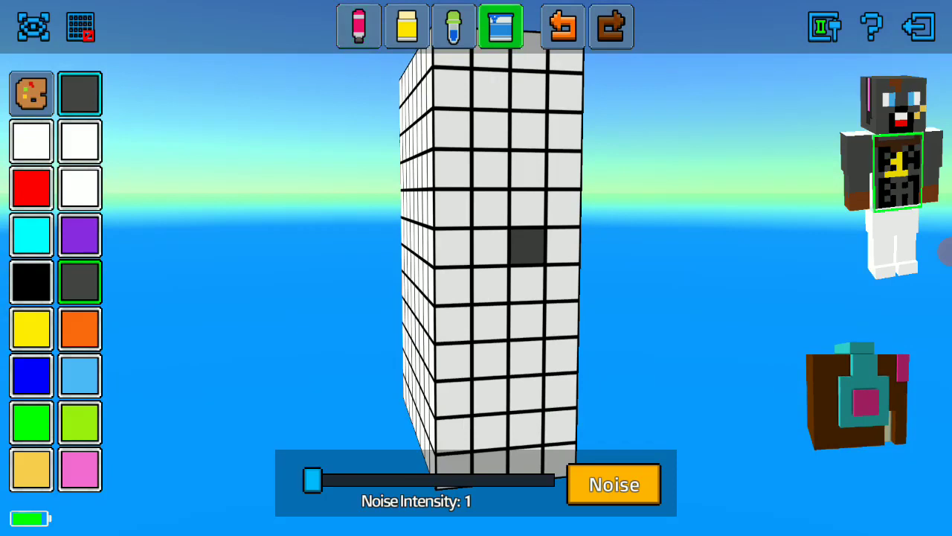
{"action": "left_click", "coordinate": [521, 223]}
{"action": "left_click", "coordinate": [856, 394]}
{"action": "left_click", "coordinate": [477, 246]}
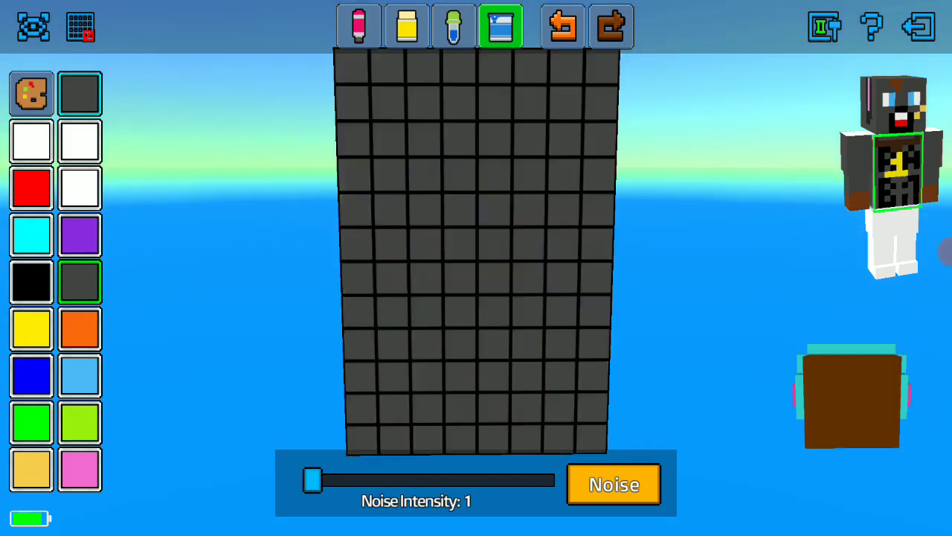
{"action": "left_click", "coordinate": [31, 281]}
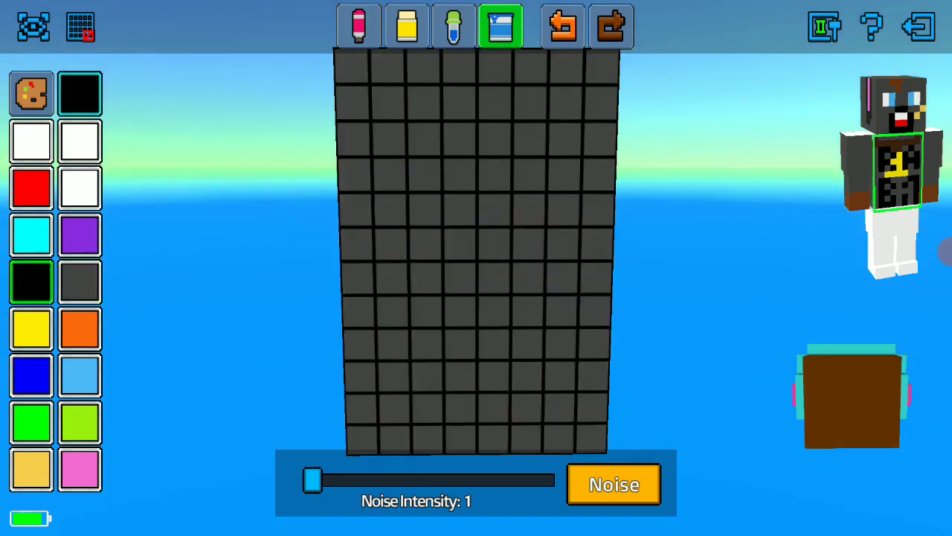
{"action": "left_click", "coordinate": [476, 245]}
{"action": "left_click", "coordinate": [562, 26]}
{"action": "left_click", "coordinate": [358, 26]}
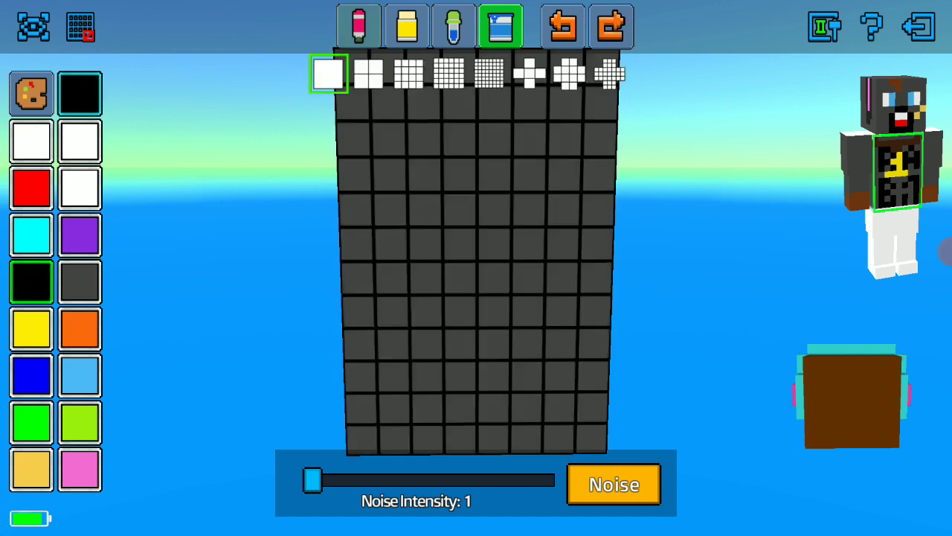
- Paint a black block shape with a stem and right column on the torso back
{"action": "left_click_drag", "start_coordinate": [460, 139], "coordinate": [460, 278]}
{"action": "left_click_drag", "start_coordinate": [495, 139], "coordinate": [495, 210]}
{"action": "left_click", "coordinate": [425, 139]}
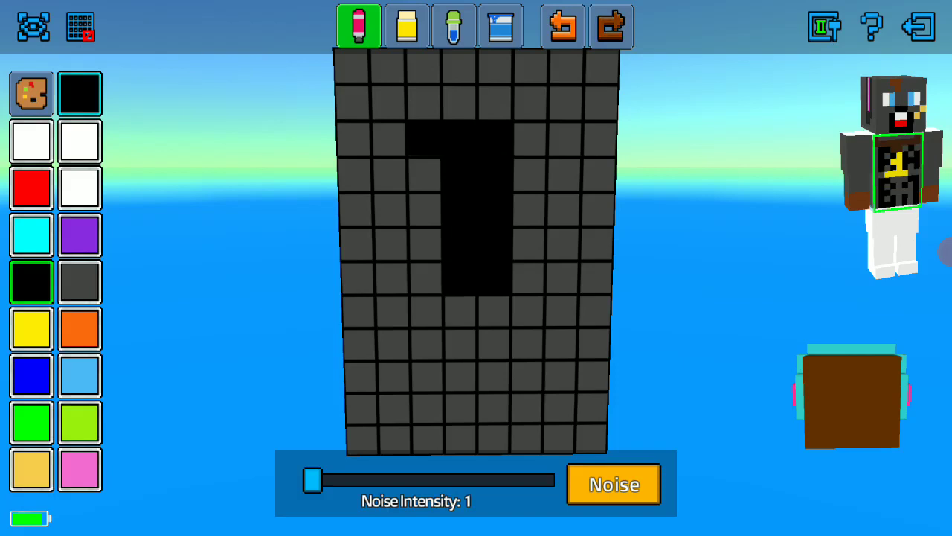
{"action": "left_click", "coordinate": [496, 104]}
{"action": "left_click", "coordinate": [460, 103]}
{"action": "left_click", "coordinate": [496, 66]}
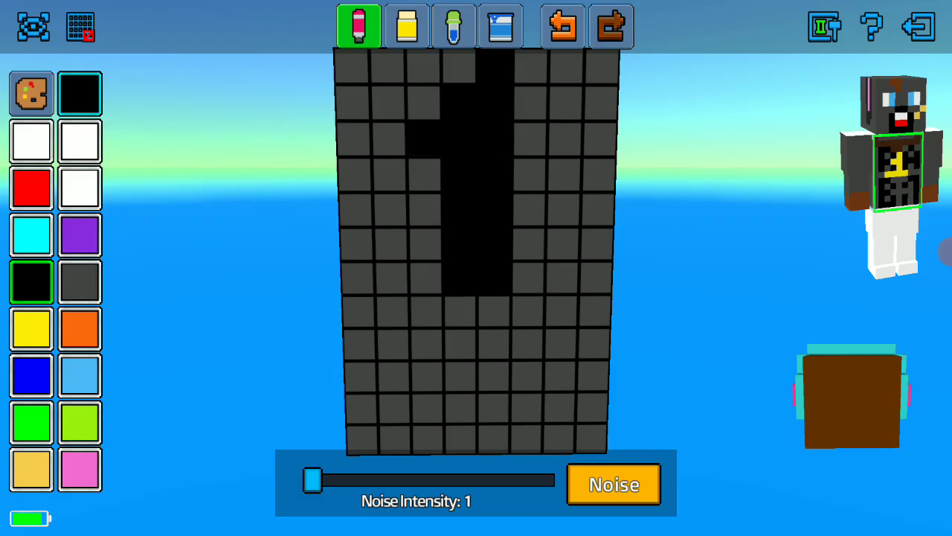
{"action": "left_click", "coordinate": [459, 67]}
{"action": "left_click", "coordinate": [423, 65]}
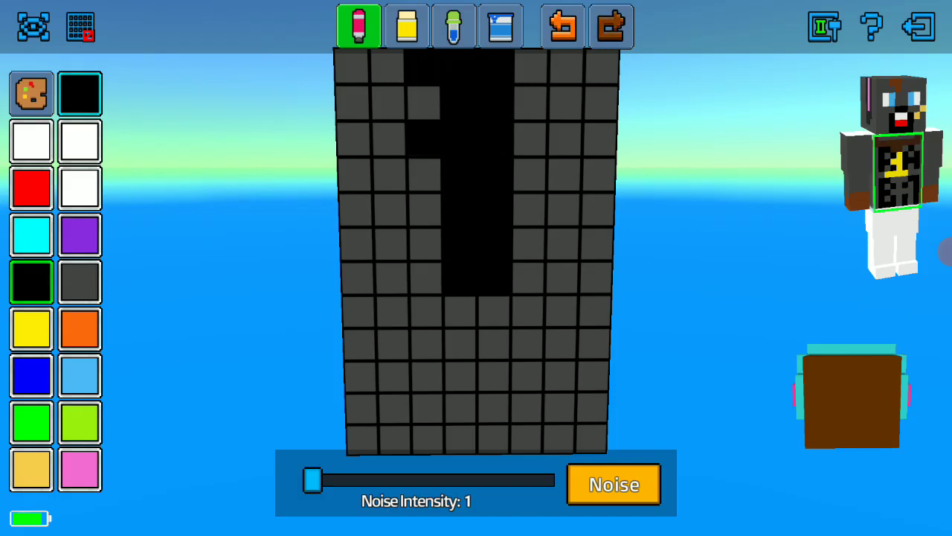
{"action": "left_click", "coordinate": [530, 210]}
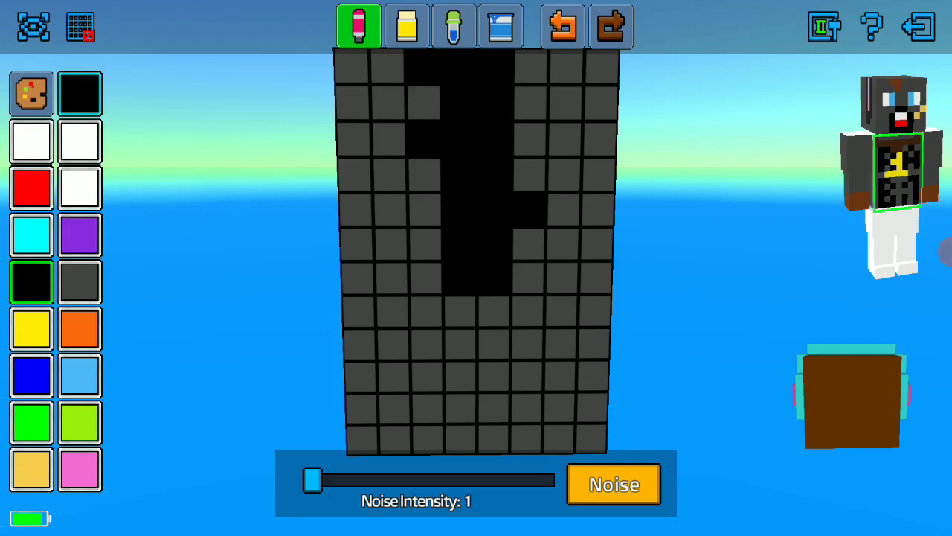
{"action": "left_click", "coordinate": [564, 174]}
{"action": "left_click", "coordinate": [563, 210]}
{"action": "left_click", "coordinate": [563, 245]}
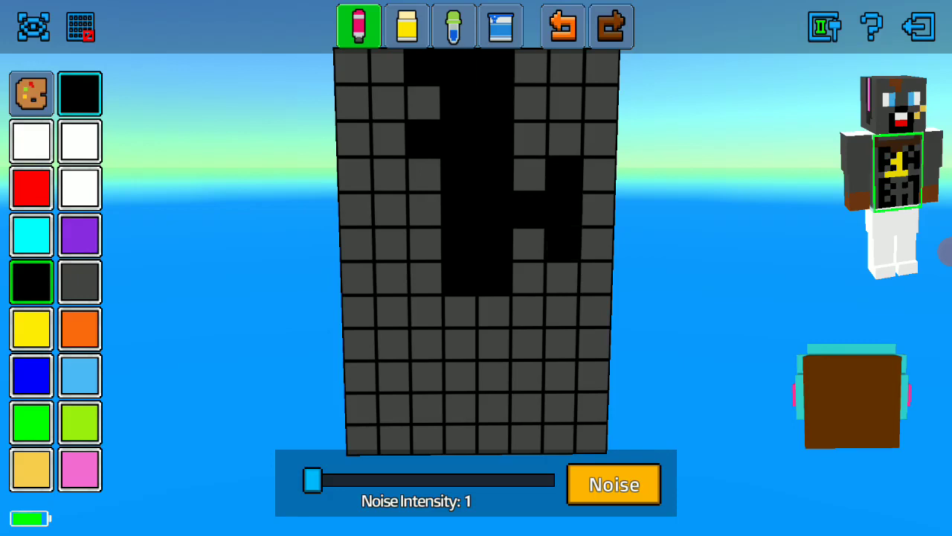
- Paint a light orange tapering patch beneath the black shape
{"action": "left_click", "coordinate": [31, 468]}
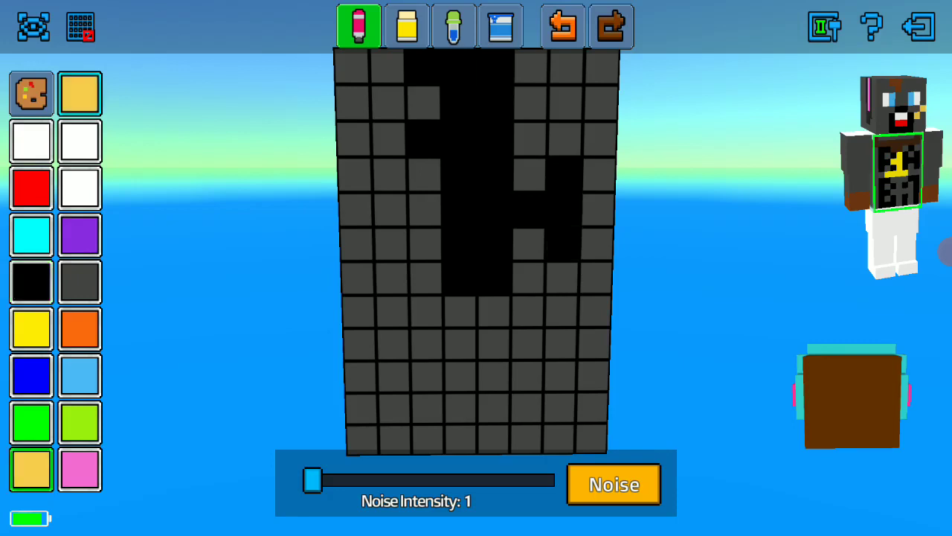
{"action": "left_click_drag", "start_coordinate": [427, 311], "coordinate": [529, 311]}
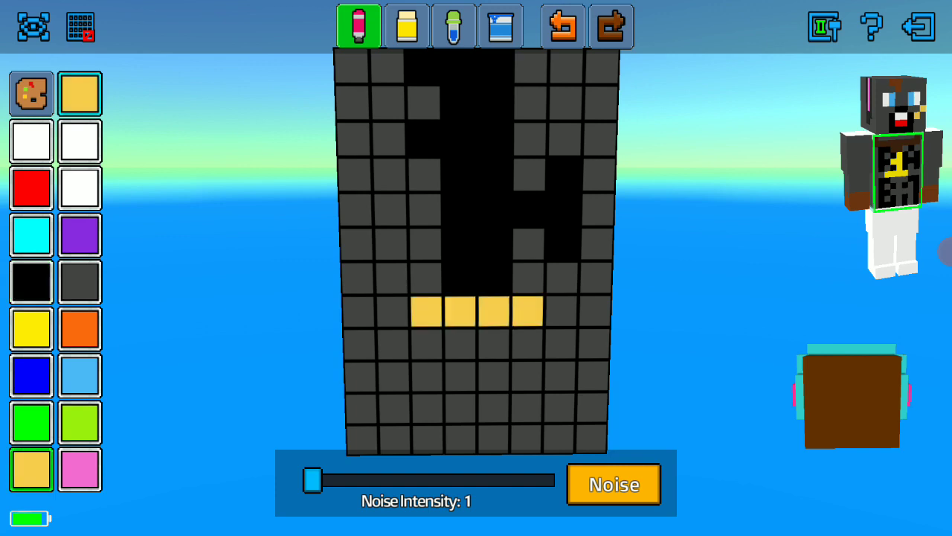
{"action": "left_click", "coordinate": [461, 345]}
{"action": "left_click", "coordinate": [494, 344]}
{"action": "left_click", "coordinate": [460, 376]}
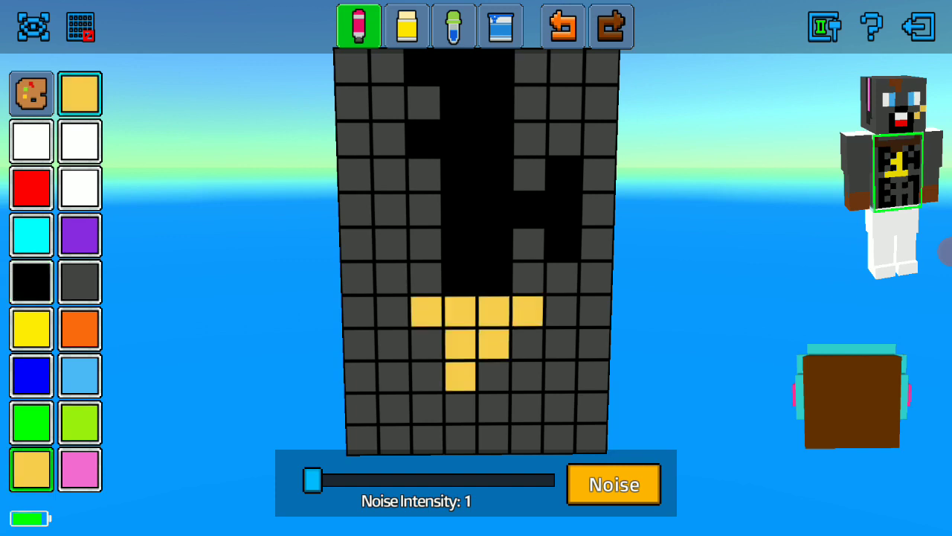
{"action": "left_click", "coordinate": [494, 377]}
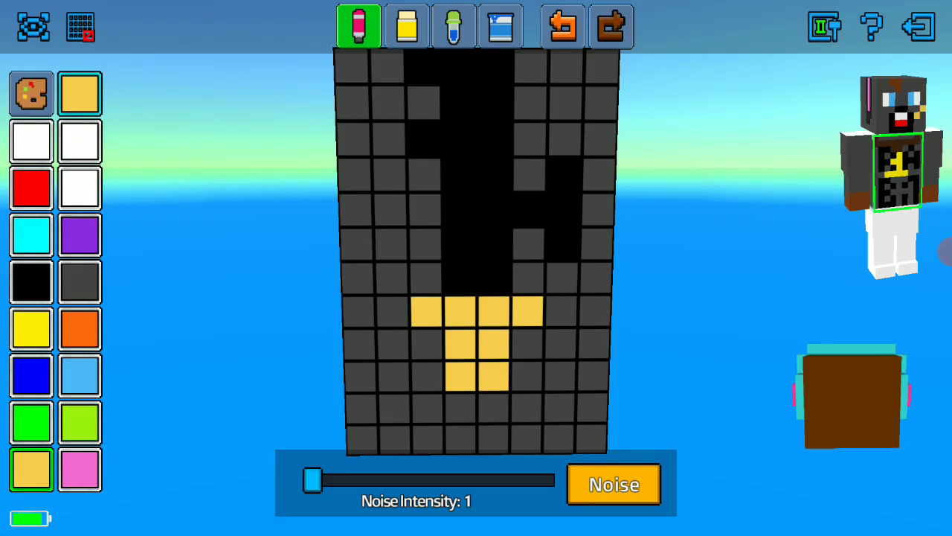
{"action": "left_click", "coordinate": [528, 344]}
{"action": "left_click", "coordinate": [427, 344]}
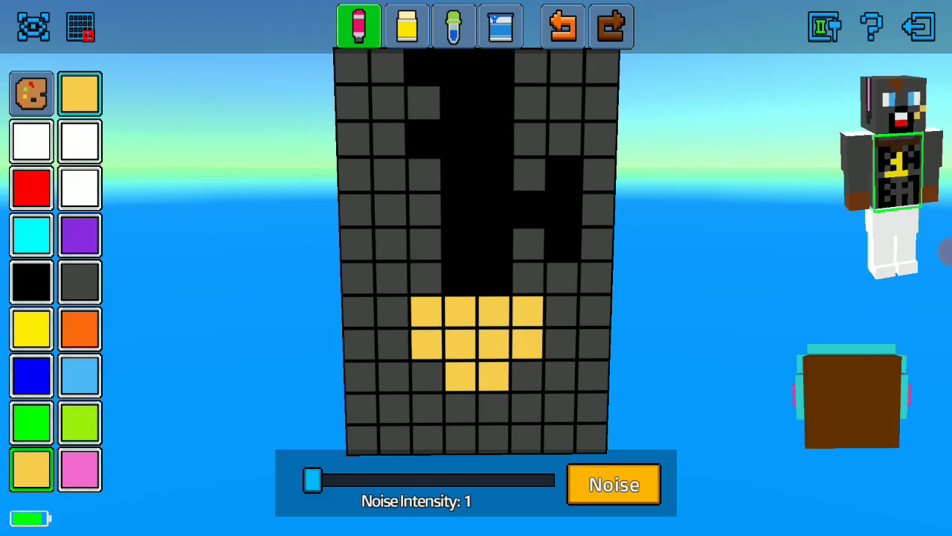
{"action": "left_click", "coordinate": [460, 408]}
{"action": "left_click", "coordinate": [494, 407]}
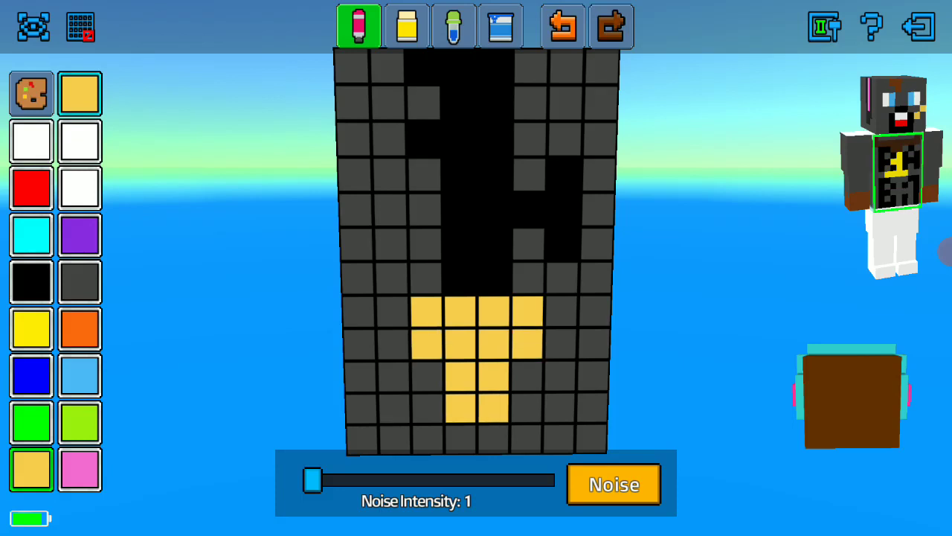
- Undo two misplaced orange cells, add two black cells, and paint one red pixel
{"action": "left_click", "coordinate": [425, 209]}
{"action": "left_click", "coordinate": [425, 244]}
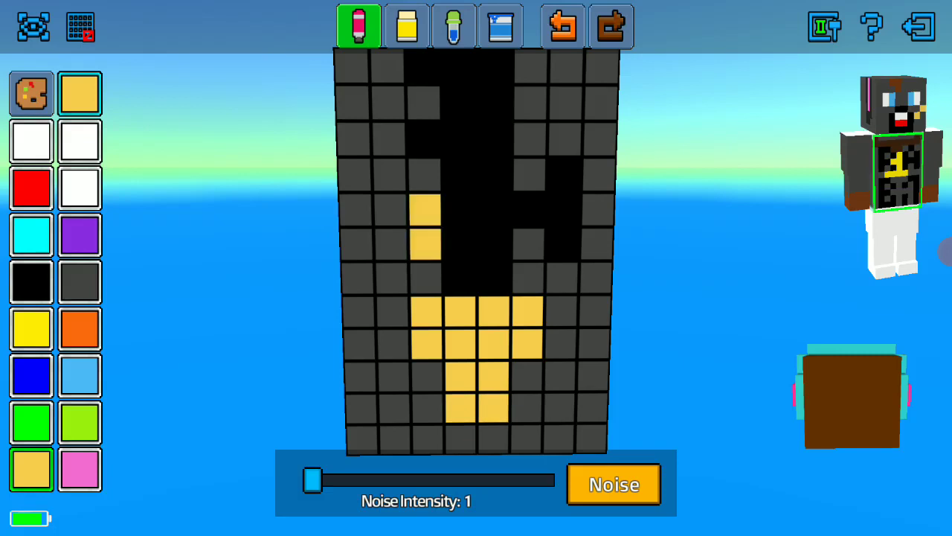
{"action": "left_click", "coordinate": [562, 26]}
{"action": "left_click", "coordinate": [32, 282]}
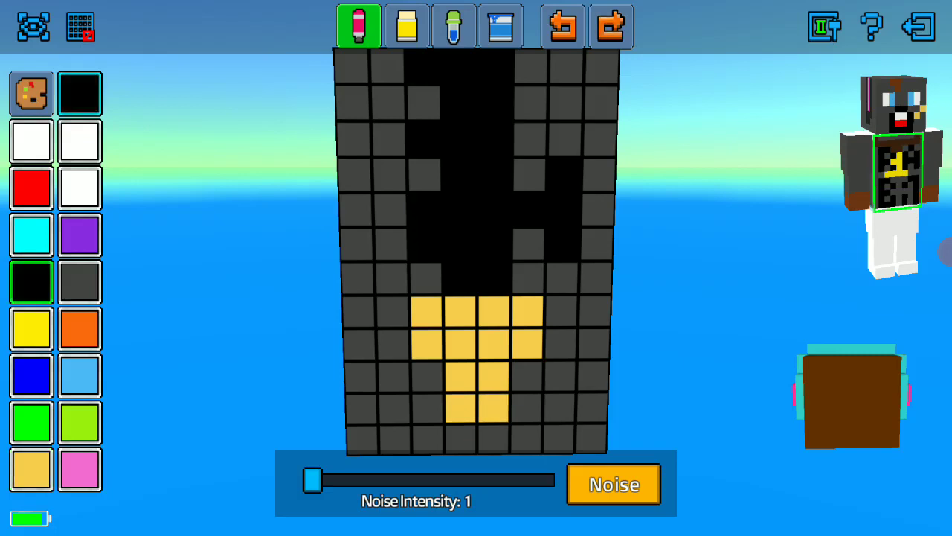
{"action": "left_click", "coordinate": [391, 244]}
{"action": "left_click", "coordinate": [391, 278]}
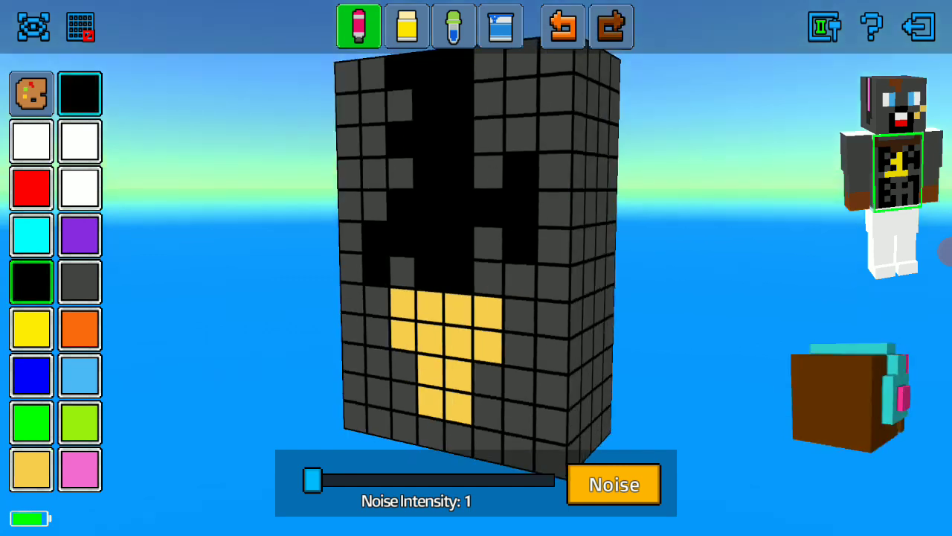
{"action": "left_click", "coordinate": [31, 189]}
{"action": "left_click", "coordinate": [520, 245]}
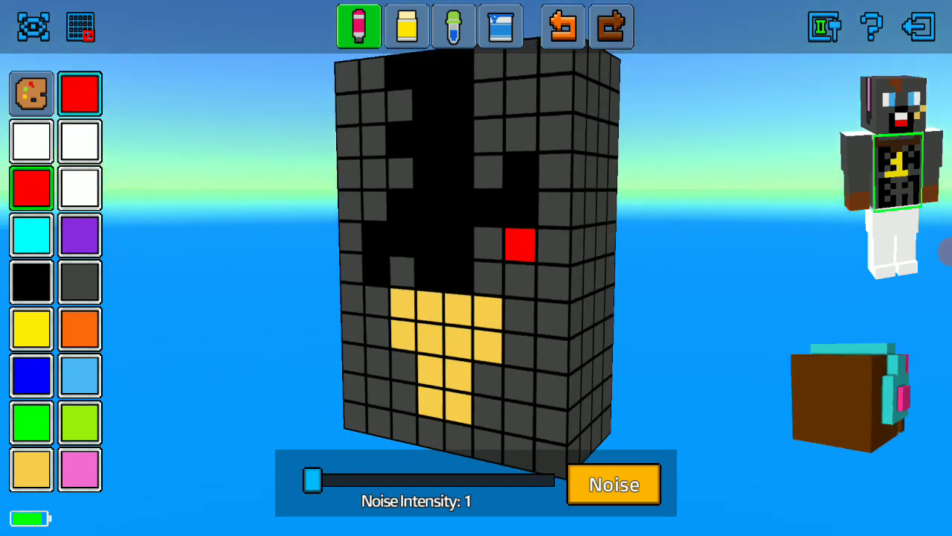
{"action": "mouse_move", "coordinate": [706, 223]}
{"action": "left_mouse_down"}
{"action": "mouse_move", "coordinate": [706, 283]}
{"action": "mouse_move", "coordinate": [558, 260]}
{"action": "left_mouse_up"}
- Fill the arm's white top face dark grey and check the mirrored preview
{"action": "left_click_drag", "start_coordinate": [707, 261], "coordinate": [804, 260]}
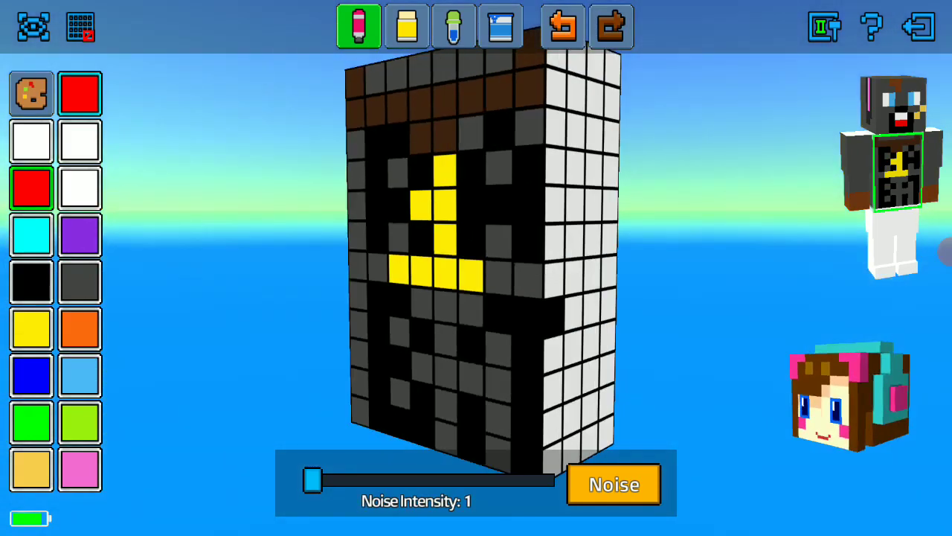
{"action": "left_click", "coordinate": [857, 172]}
{"action": "left_click", "coordinate": [79, 282]}
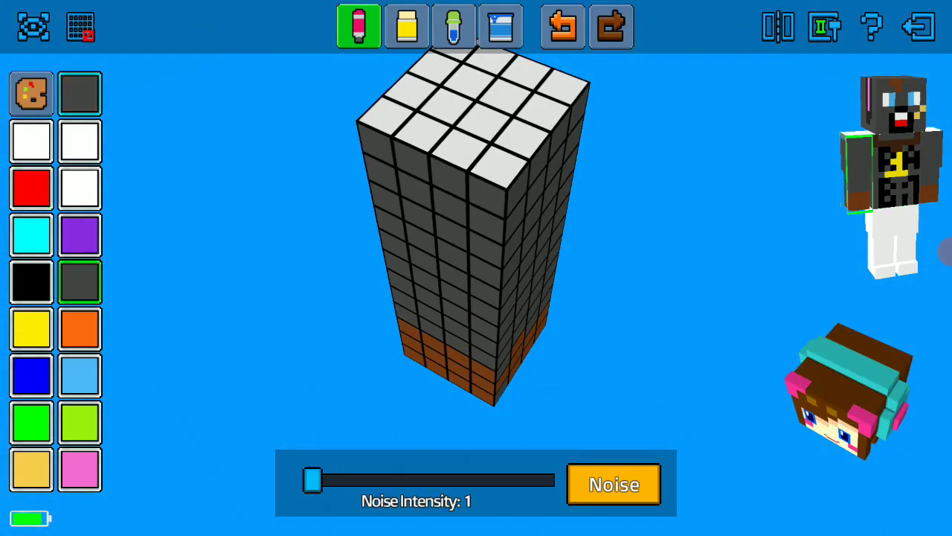
{"action": "left_click", "coordinate": [503, 96]}
{"action": "left_click", "coordinate": [500, 26]}
{"action": "left_click", "coordinate": [468, 112]}
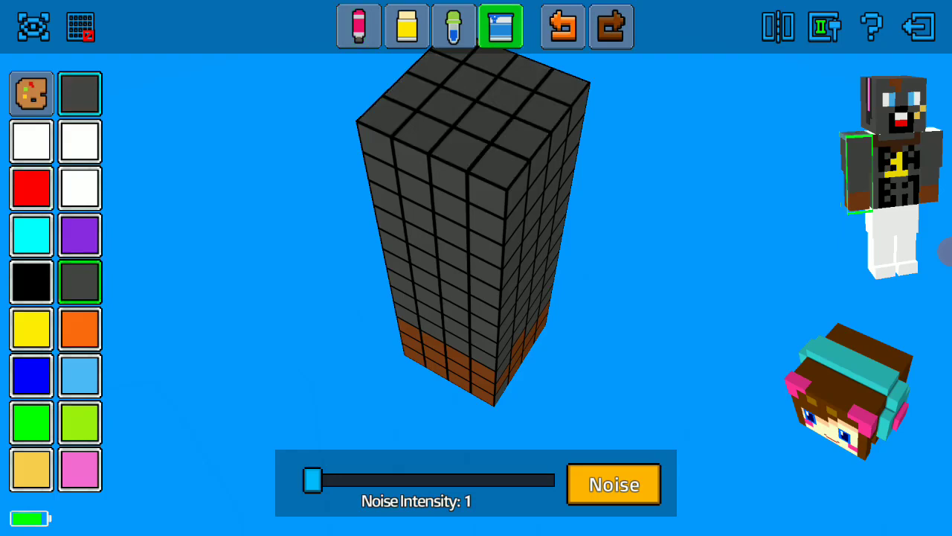
{"action": "left_click", "coordinate": [778, 26]}
{"action": "left_click", "coordinate": [691, 435]}
- Fill the torso's top face and last white side dark grey, then select the leg
{"action": "left_click", "coordinate": [898, 171]}
{"action": "left_click_drag", "start_coordinate": [477, 224], "coordinate": [480, 268]}
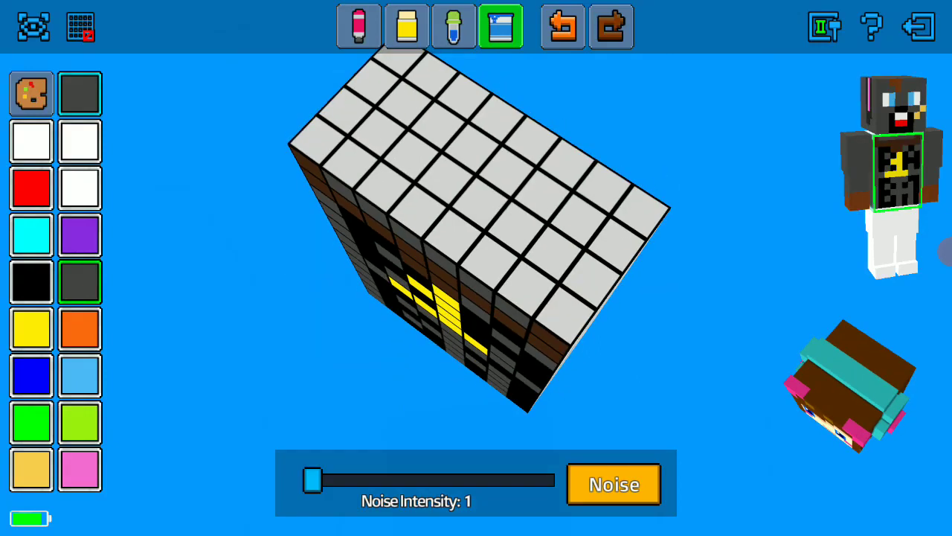
{"action": "left_click", "coordinate": [407, 26]}
{"action": "left_click", "coordinate": [501, 26]}
{"action": "left_click", "coordinate": [447, 149]}
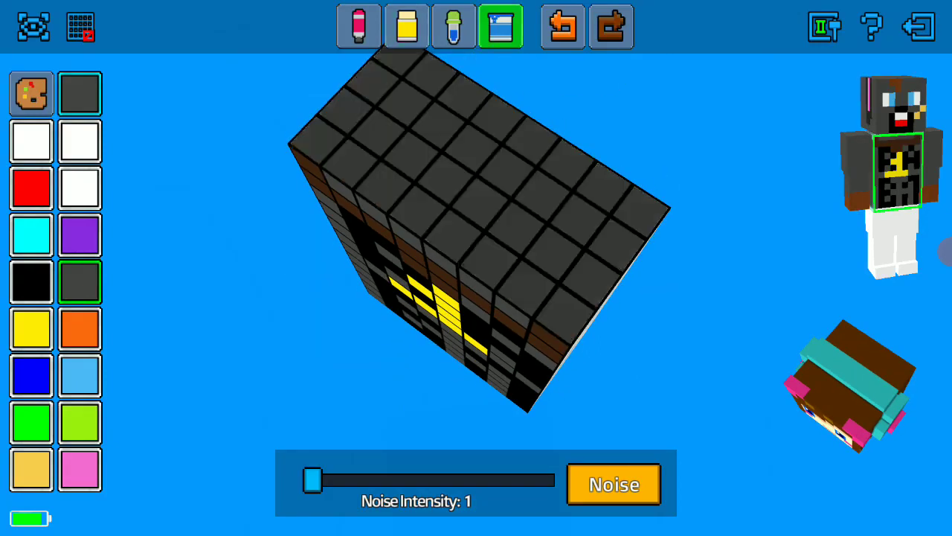
{"action": "left_click_drag", "start_coordinate": [476, 223], "coordinate": [358, 245]}
{"action": "mouse_move", "coordinate": [476, 223]}
{"action": "left_mouse_down"}
{"action": "mouse_move", "coordinate": [387, 238]}
{"action": "mouse_move", "coordinate": [520, 238]}
{"action": "mouse_move", "coordinate": [564, 263]}
{"action": "left_mouse_up"}
{"action": "left_click", "coordinate": [359, 26]}
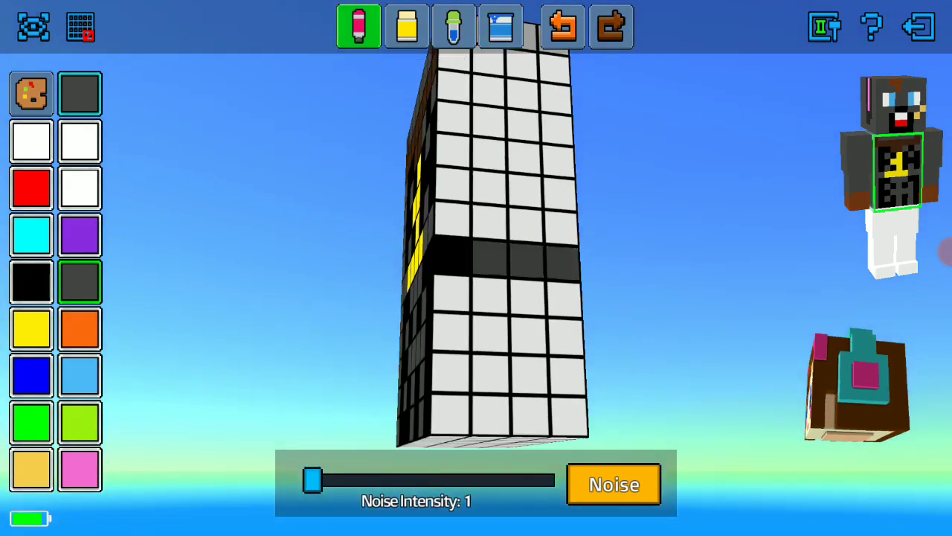
{"action": "left_click", "coordinate": [501, 26]}
{"action": "left_click", "coordinate": [491, 357]}
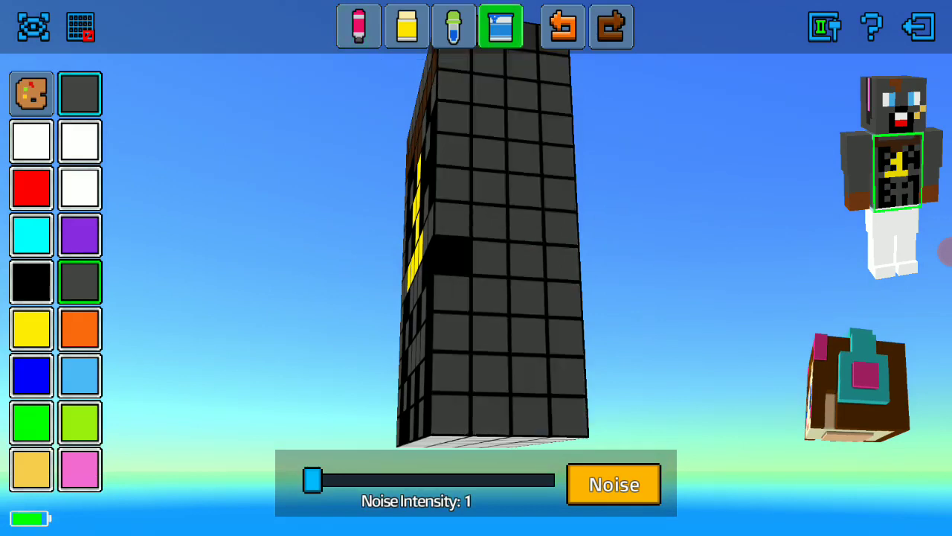
{"action": "left_click", "coordinate": [887, 246]}
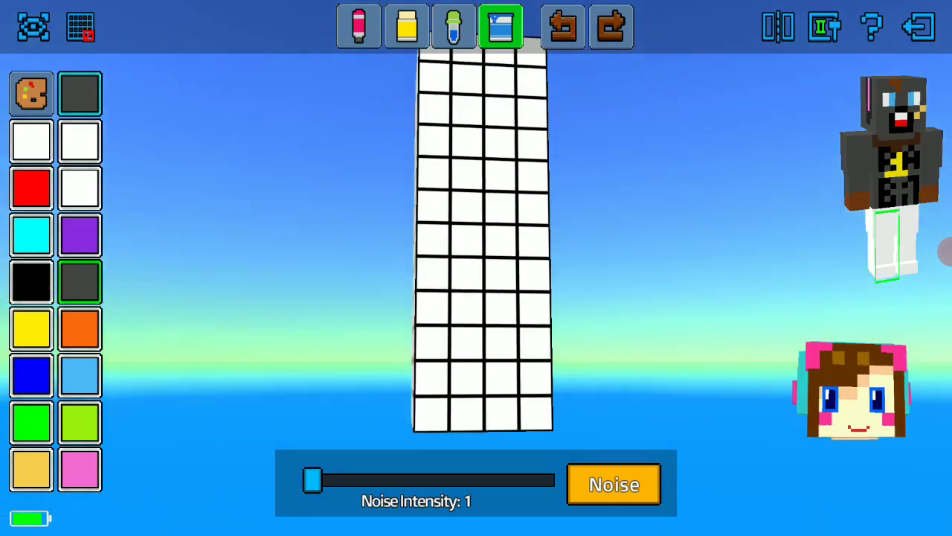
- Bucket-fill the leg's front, underside, sides and top dark grey, checking the preview
{"action": "left_click", "coordinate": [484, 238]}
{"action": "left_click_drag", "start_coordinate": [670, 335], "coordinate": [662, 246]}
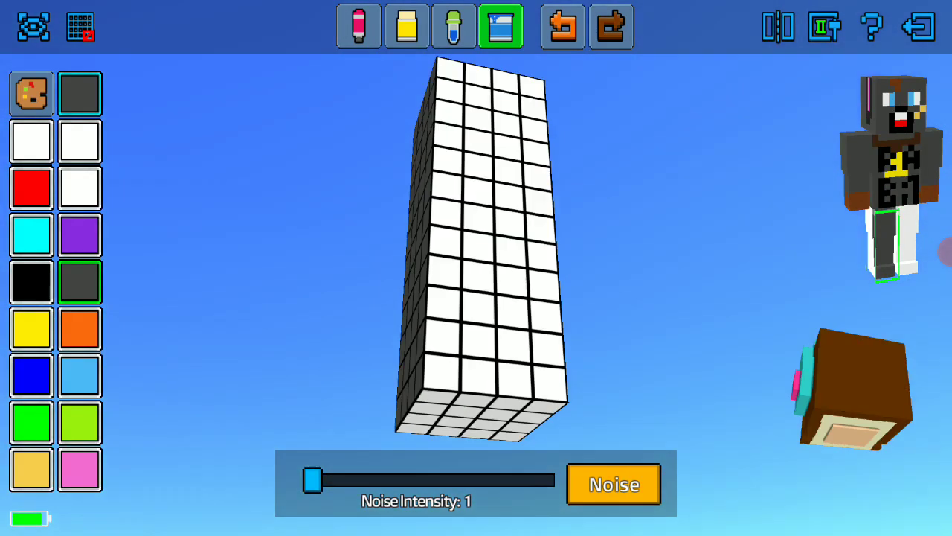
{"action": "left_click", "coordinate": [483, 223]}
{"action": "mouse_move", "coordinate": [670, 297]}
{"action": "left_mouse_down"}
{"action": "mouse_move", "coordinate": [729, 282]}
{"action": "mouse_move", "coordinate": [744, 238]}
{"action": "left_mouse_up"}
{"action": "left_click", "coordinate": [477, 223]}
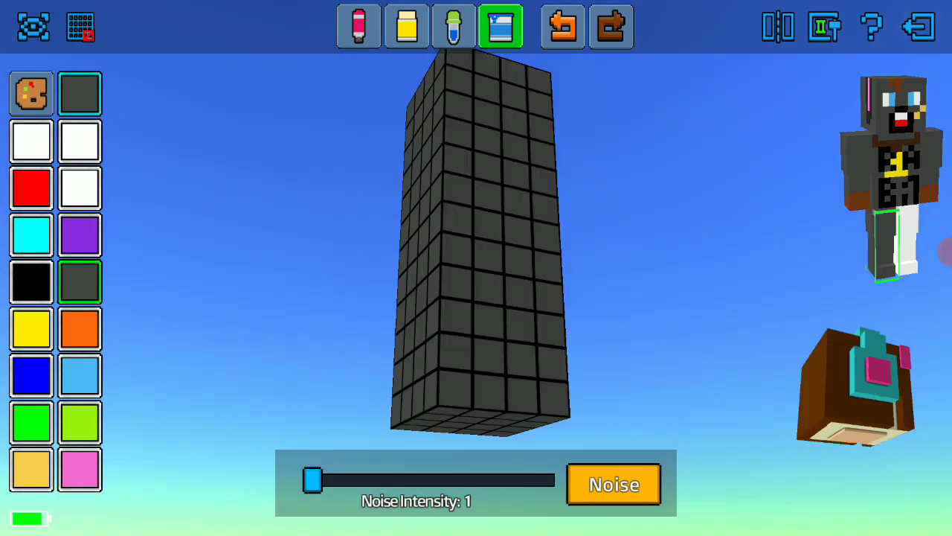
{"action": "mouse_move", "coordinate": [670, 223]}
{"action": "left_mouse_down"}
{"action": "mouse_move", "coordinate": [669, 312]}
{"action": "mouse_move", "coordinate": [669, 246]}
{"action": "left_mouse_up"}
{"action": "left_click", "coordinate": [479, 85]}
{"action": "left_click", "coordinate": [824, 26]}
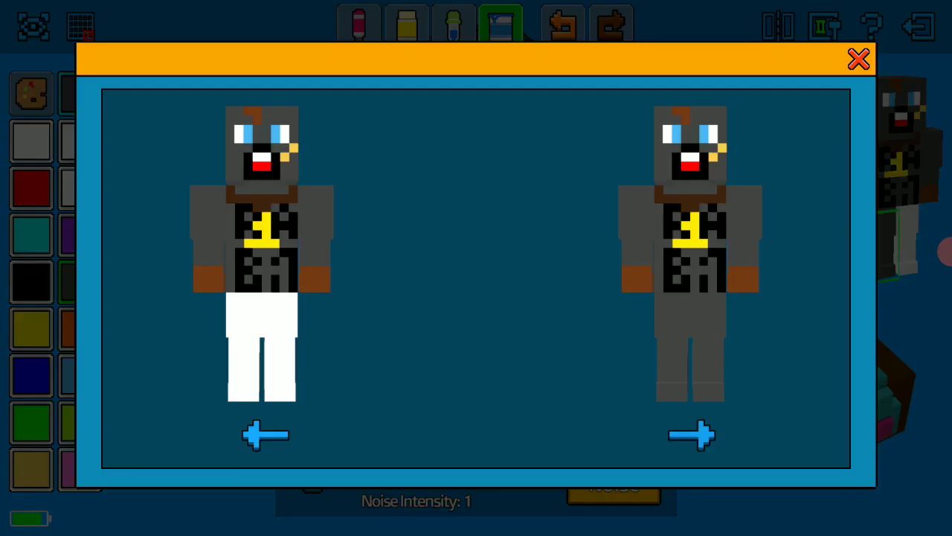
{"action": "left_click", "coordinate": [859, 59]}
- Try a black fill on the leg's face and undo it
{"action": "left_click_drag", "start_coordinate": [669, 298], "coordinate": [714, 297]}
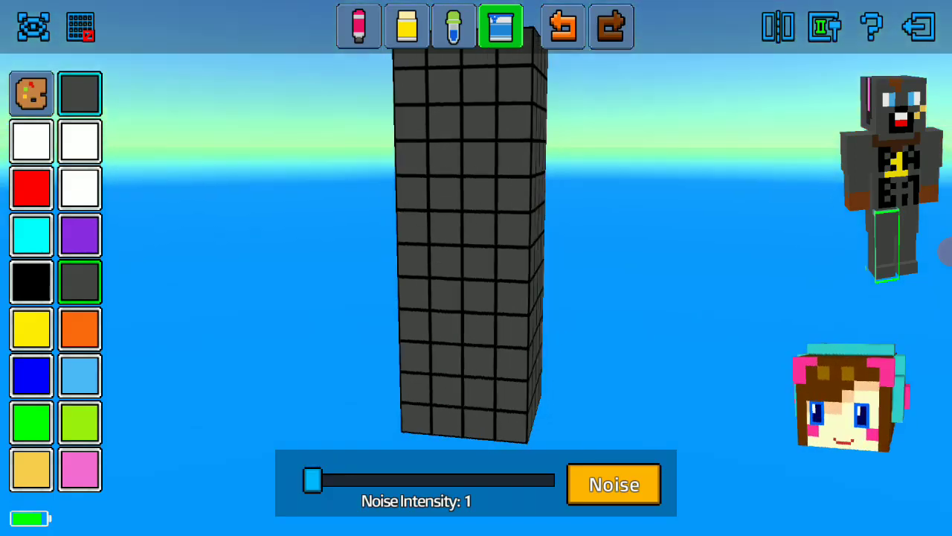
{"action": "mouse_move", "coordinate": [859, 279]}
{"action": "left_mouse_down"}
{"action": "mouse_move", "coordinate": [856, 308]}
{"action": "mouse_move", "coordinate": [923, 252]}
{"action": "left_mouse_up"}
{"action": "left_click", "coordinate": [31, 282]}
{"action": "left_click", "coordinate": [469, 246]}
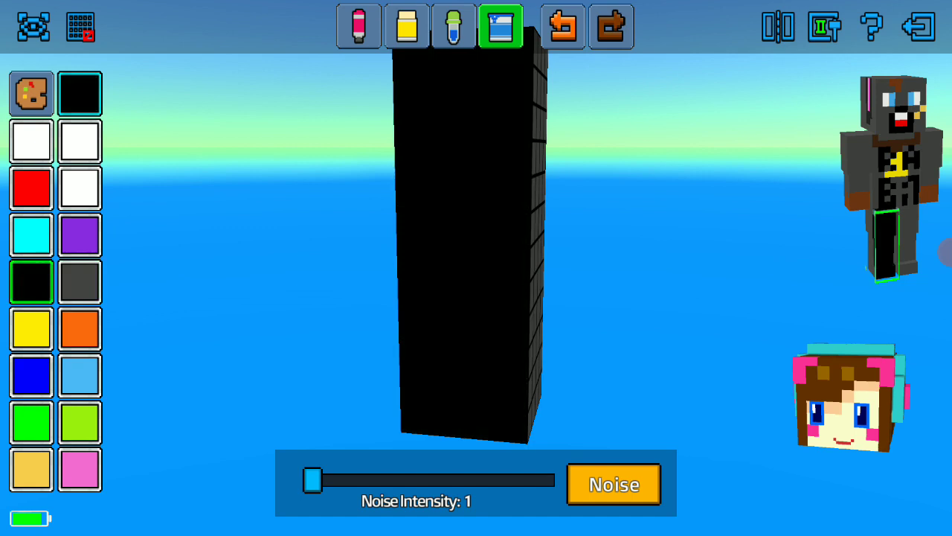
{"action": "left_click", "coordinate": [563, 26]}
{"action": "left_click", "coordinate": [359, 26]}
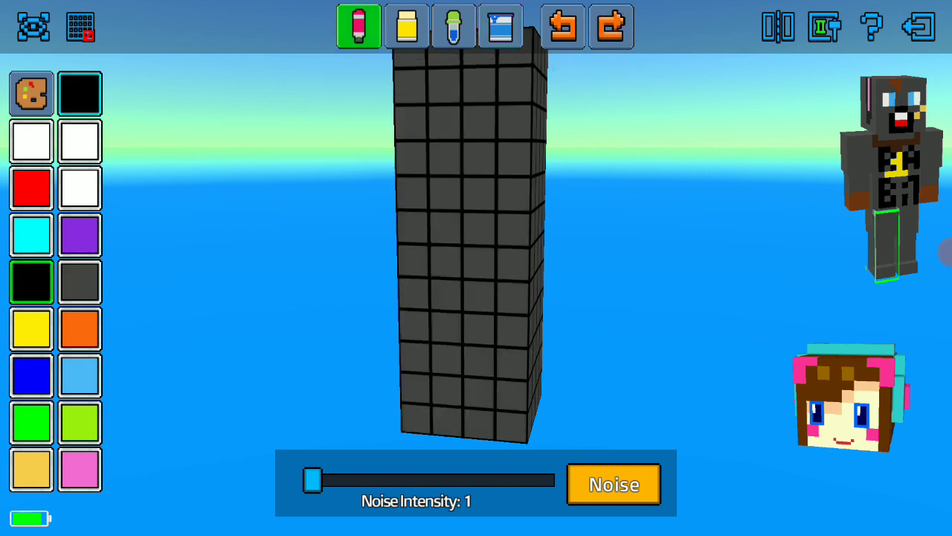
- Paint the torso back's bottom-row cells medium grey from the colour chart, then select the leg
{"action": "left_click", "coordinate": [895, 171]}
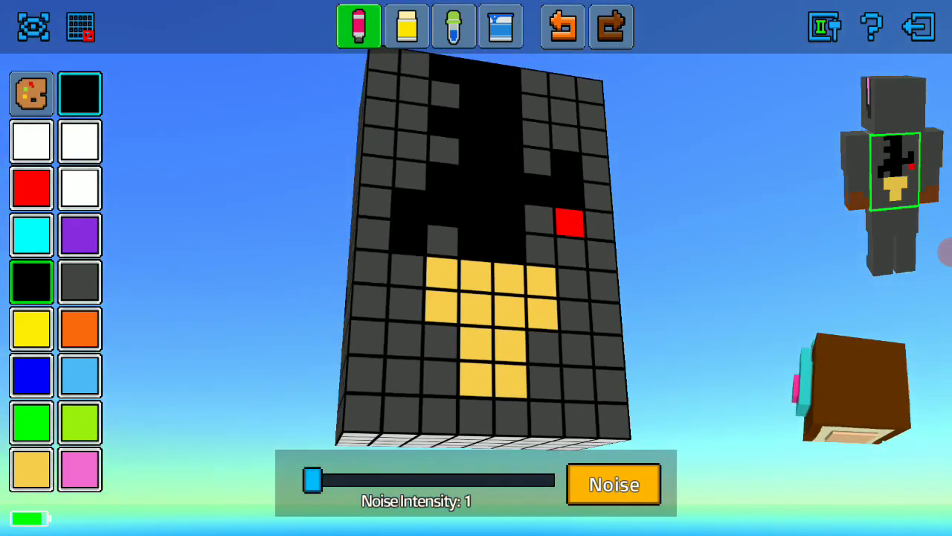
{"action": "left_click", "coordinate": [31, 93]}
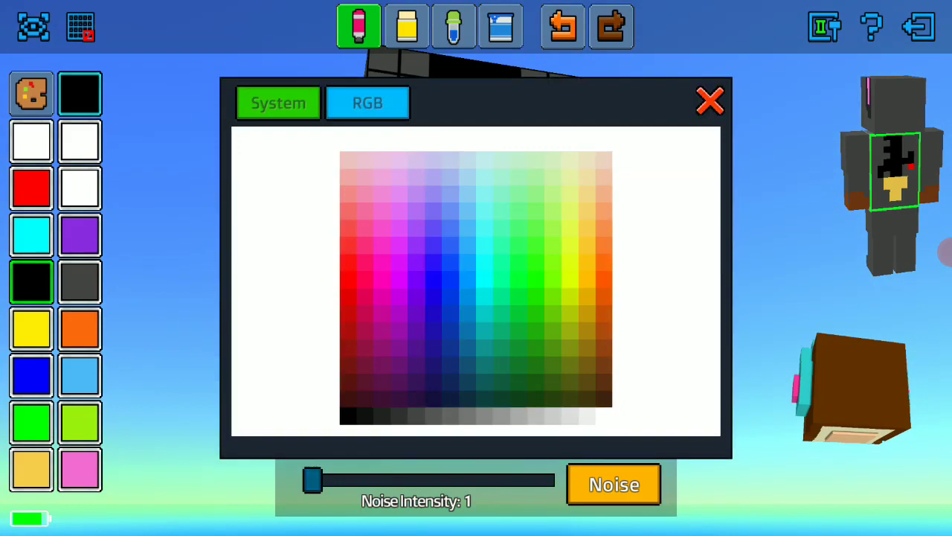
{"action": "left_click", "coordinate": [415, 416]}
{"action": "left_click", "coordinate": [710, 101]}
{"action": "left_click_drag", "start_coordinate": [476, 417], "coordinate": [510, 416]}
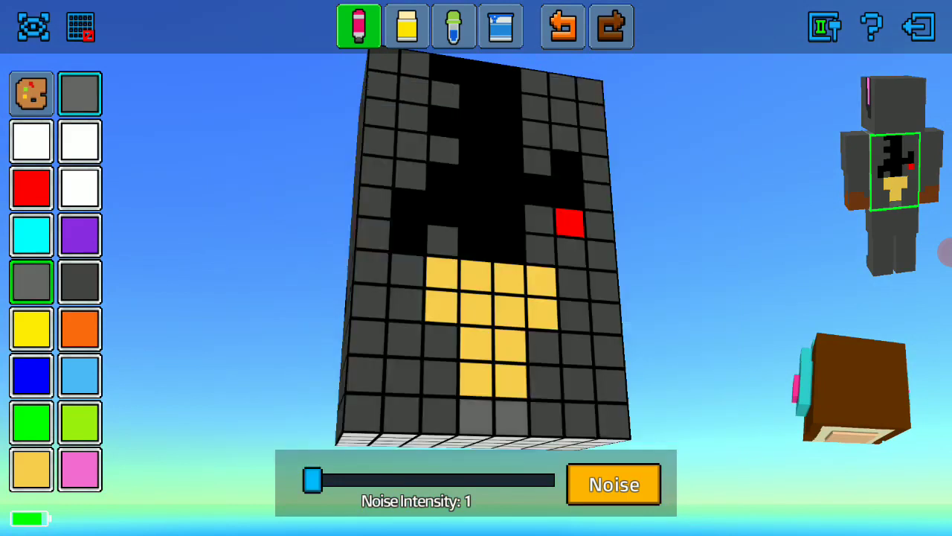
{"action": "left_click", "coordinate": [546, 419]}
{"action": "left_click", "coordinate": [439, 415]}
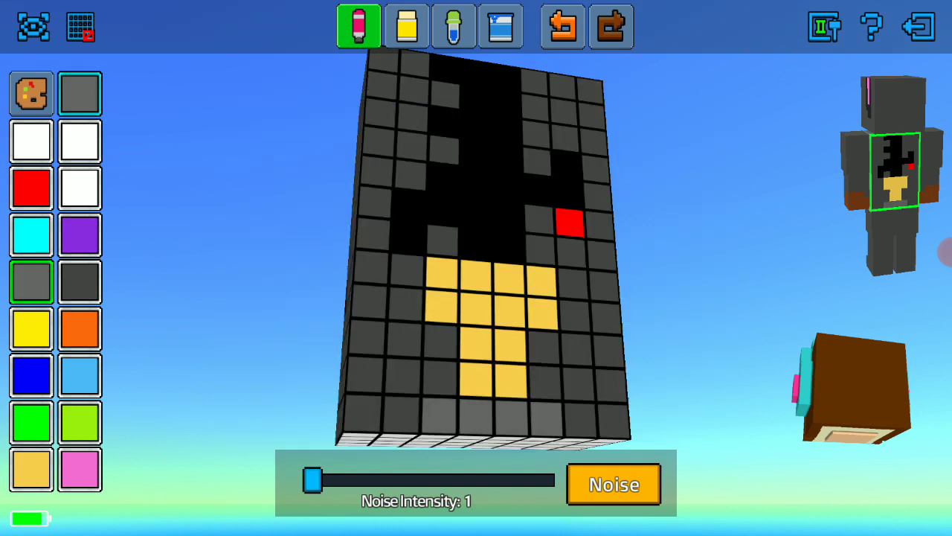
{"action": "left_click", "coordinate": [944, 251]}
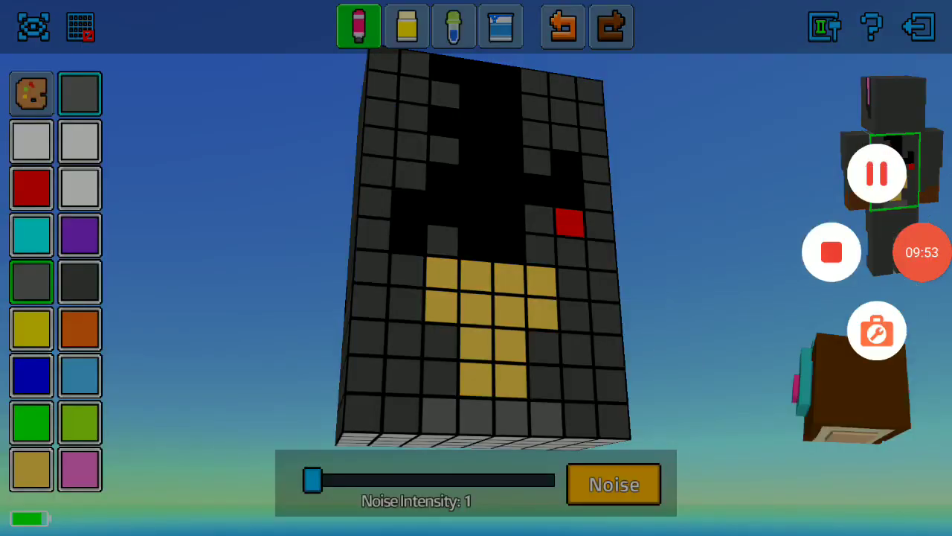
{"action": "left_click", "coordinate": [922, 252]}
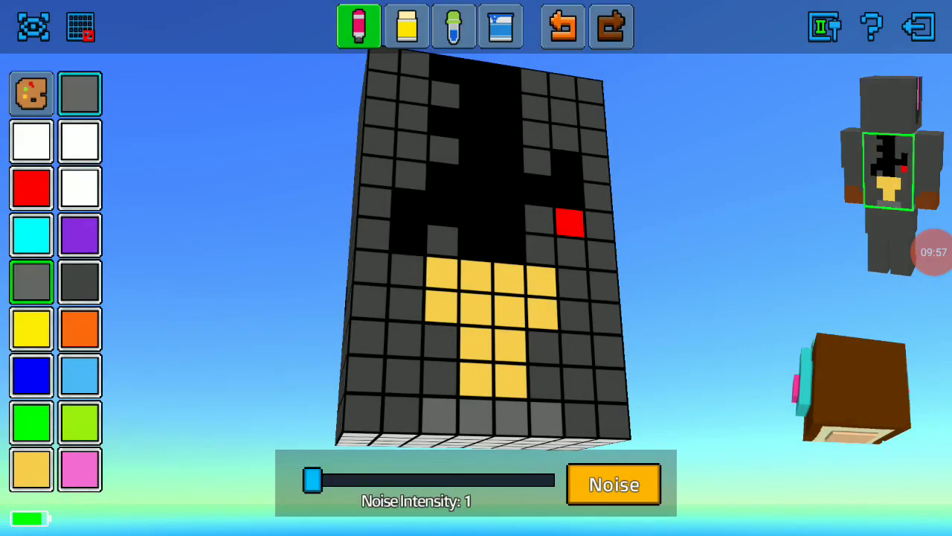
{"action": "left_click", "coordinate": [878, 238]}
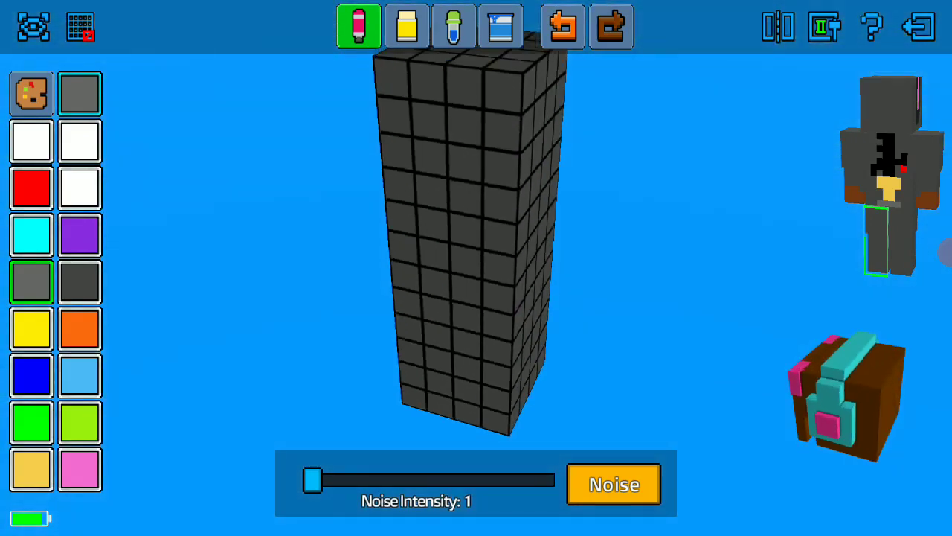
- Paint the leg's top three rows of front cells lighter grey and preview the skin
{"action": "left_click_drag", "start_coordinate": [465, 86], "coordinate": [504, 93]}
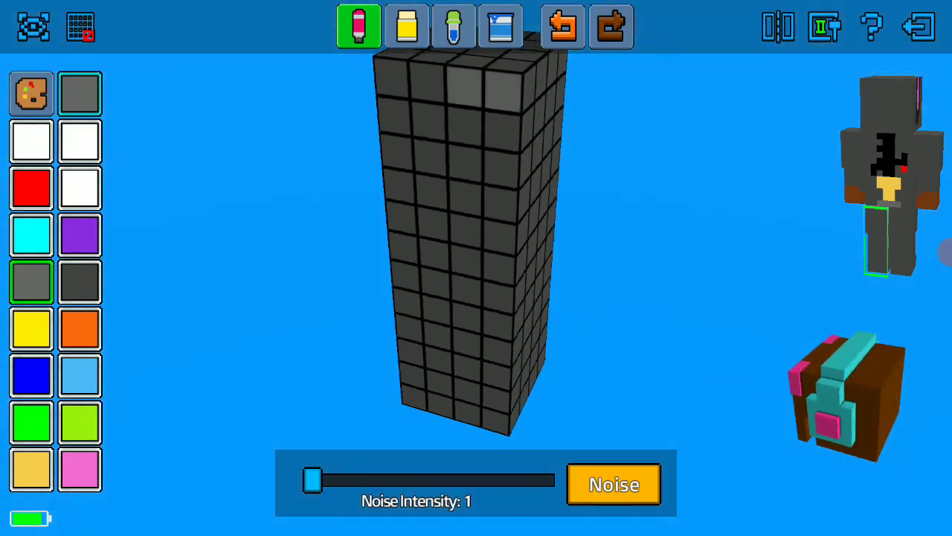
{"action": "left_click", "coordinate": [464, 127]}
{"action": "left_click", "coordinate": [503, 132]}
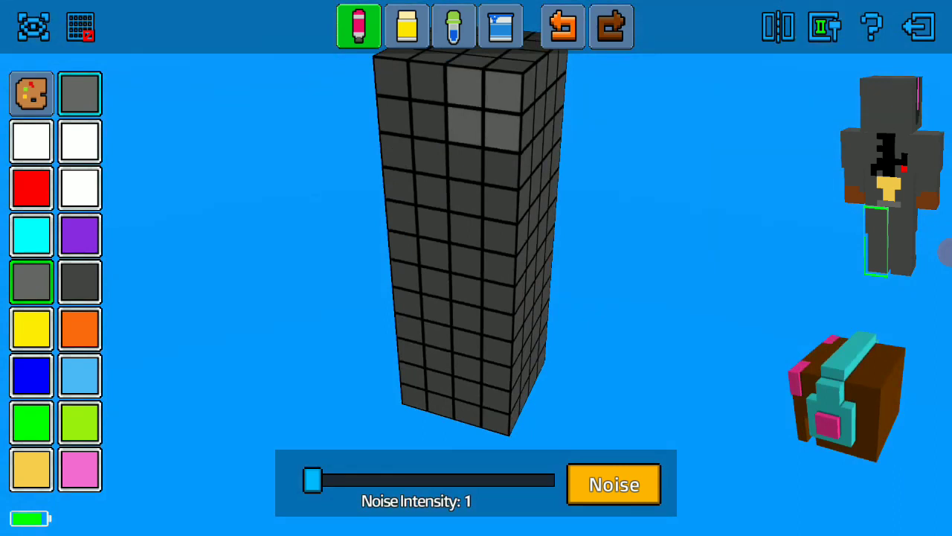
{"action": "left_click_drag", "start_coordinate": [466, 163], "coordinate": [502, 169]}
{"action": "left_click", "coordinate": [892, 175]}
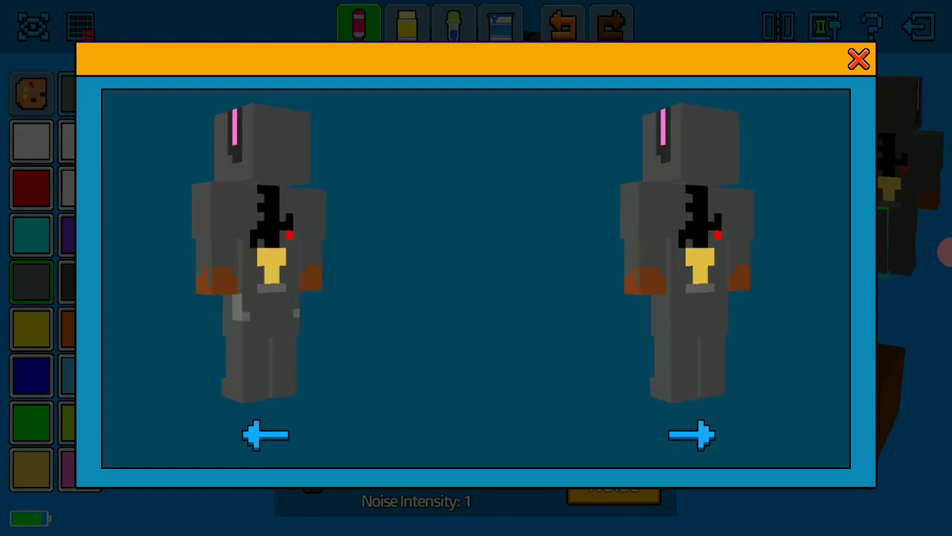
{"action": "left_click", "coordinate": [859, 59]}
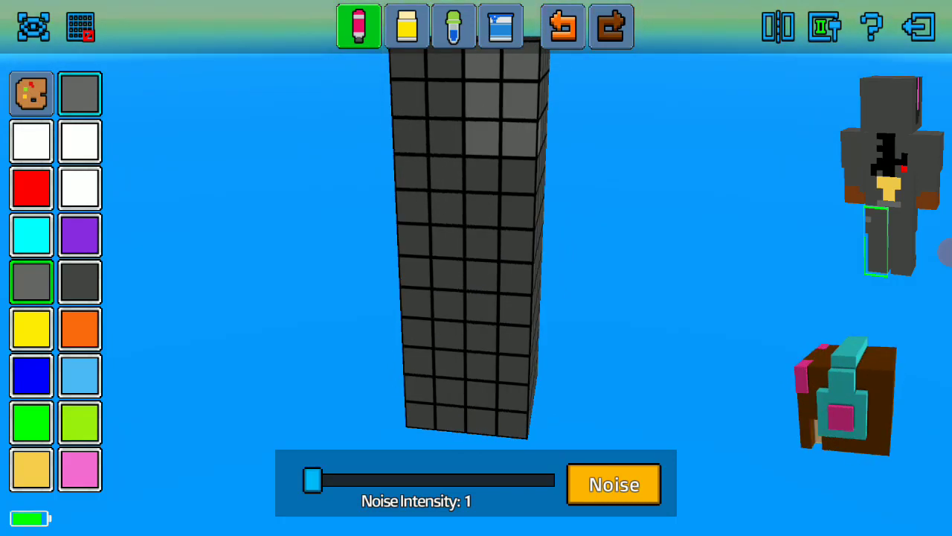
- Repaint stray light cells dark grey, add a mid grey path, then start saving the skin
{"action": "left_click", "coordinate": [80, 282]}
{"action": "left_click_drag", "start_coordinate": [521, 62], "coordinate": [483, 138]}
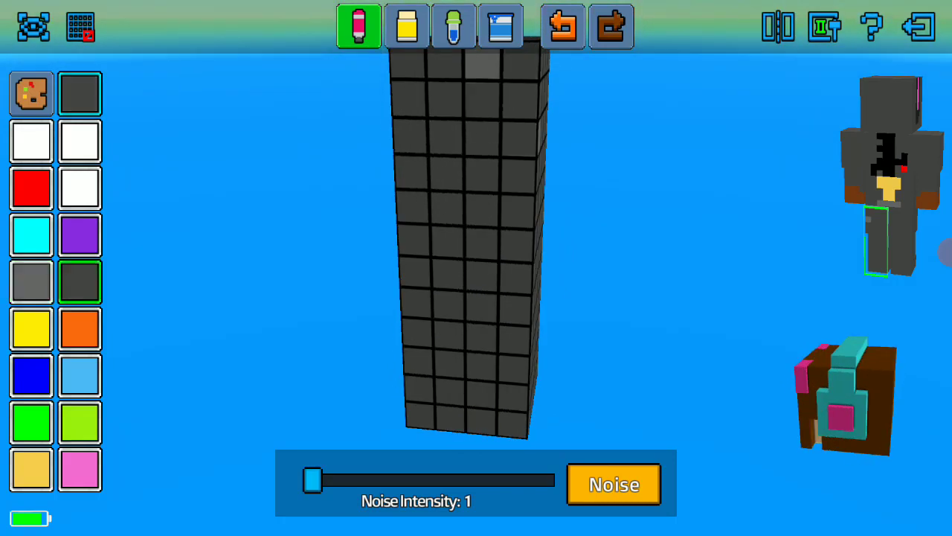
{"action": "left_click", "coordinate": [483, 61]}
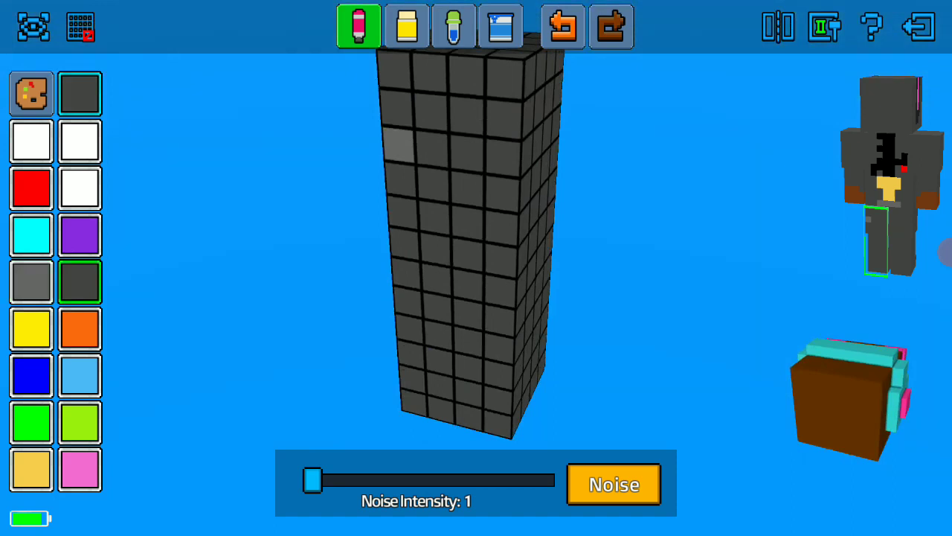
{"action": "left_click", "coordinate": [398, 144]}
{"action": "left_click", "coordinate": [31, 281]}
{"action": "mouse_move", "coordinate": [505, 78]}
{"action": "left_mouse_down"}
{"action": "mouse_move", "coordinate": [504, 157]}
{"action": "mouse_move", "coordinate": [467, 154]}
{"action": "mouse_move", "coordinate": [468, 74]}
{"action": "left_mouse_up"}
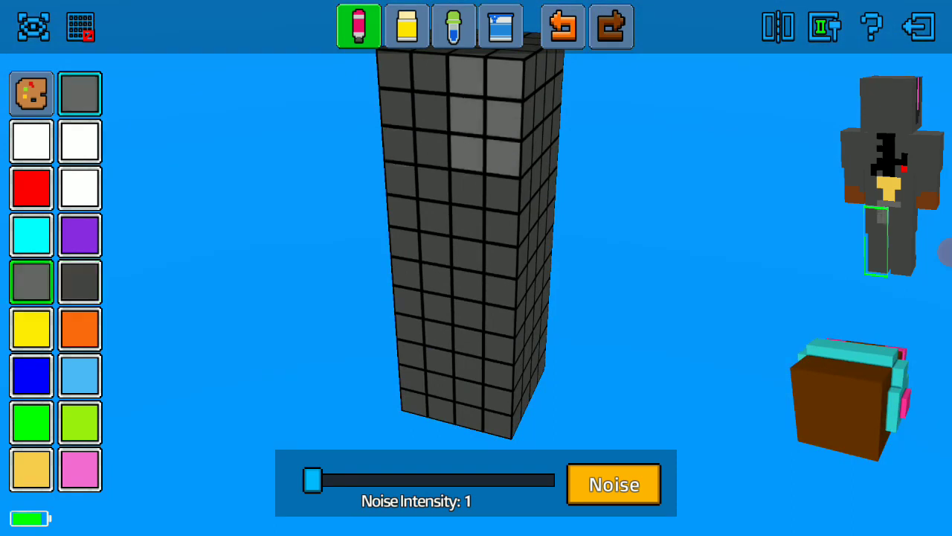
{"action": "left_click", "coordinate": [823, 27]}
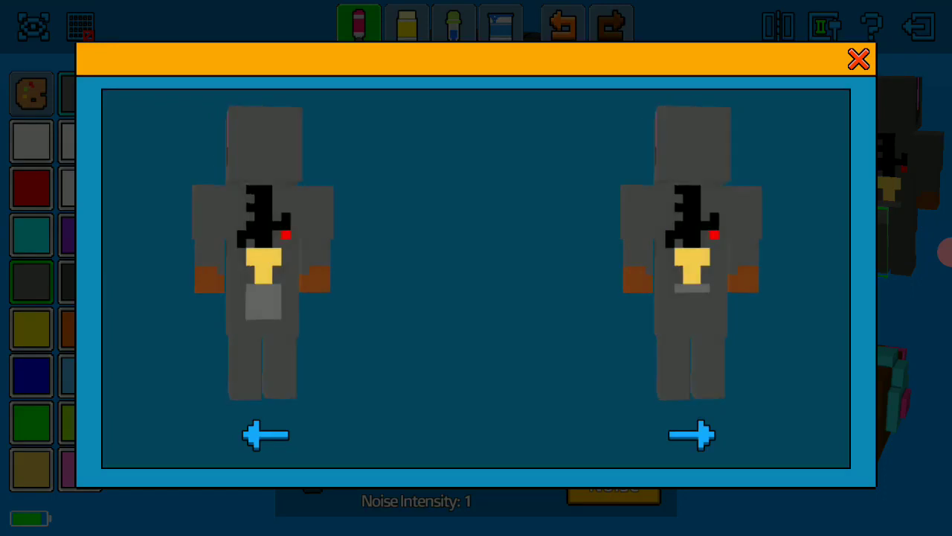
{"action": "key", "text": "Escape"}
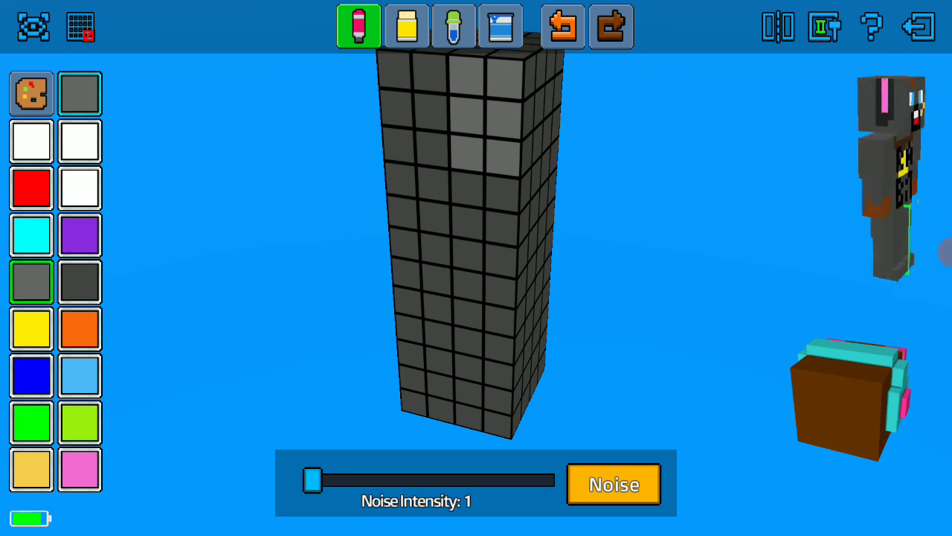
{"action": "key", "text": "Escape"}
{"action": "left_click", "coordinate": [476, 289]}
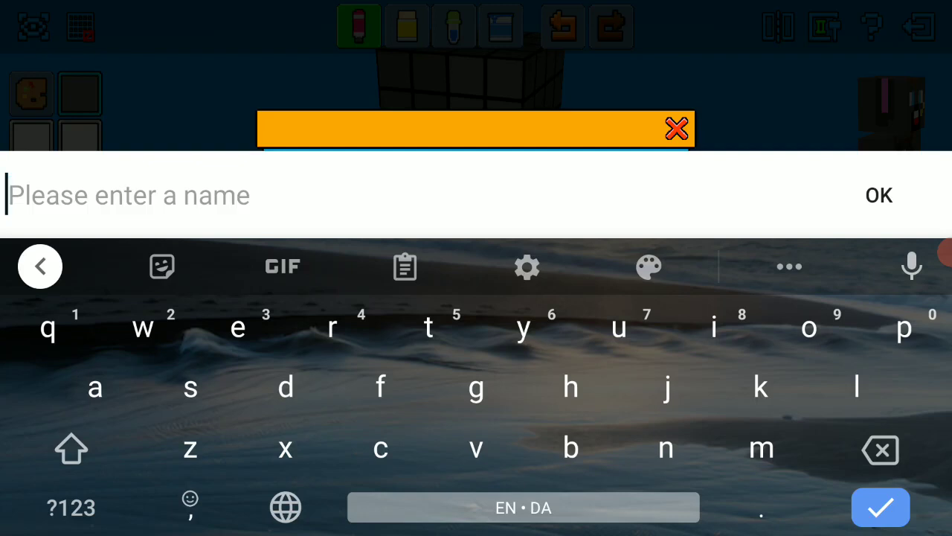
- Name the skin 'the rabbit imposter!!' and save it
{"action": "type", "text": "the"}
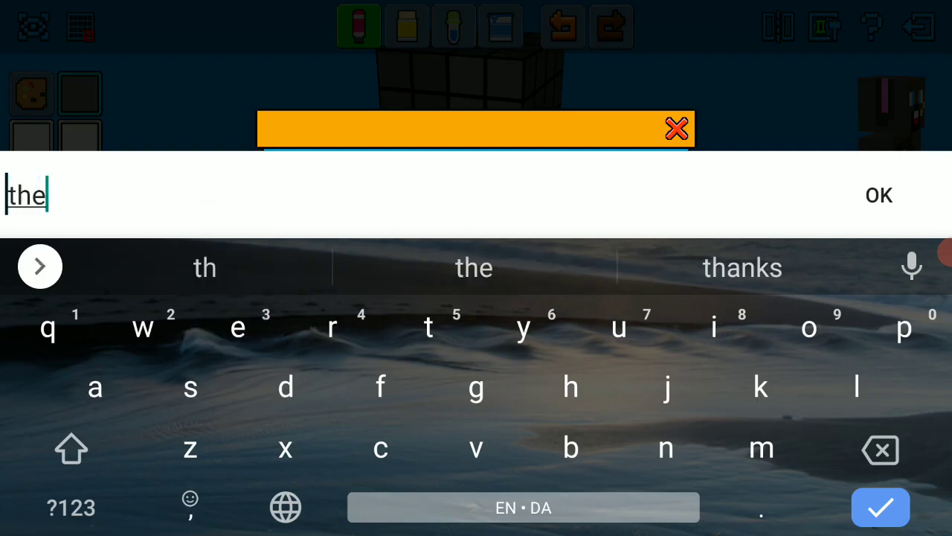
{"action": "type", "text": " ra"}
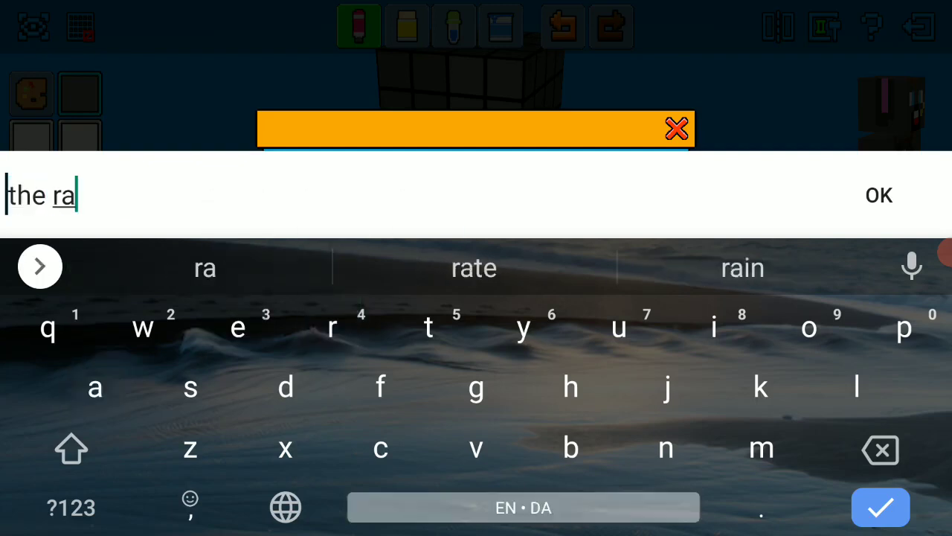
{"action": "type", "text": "bbit i"}
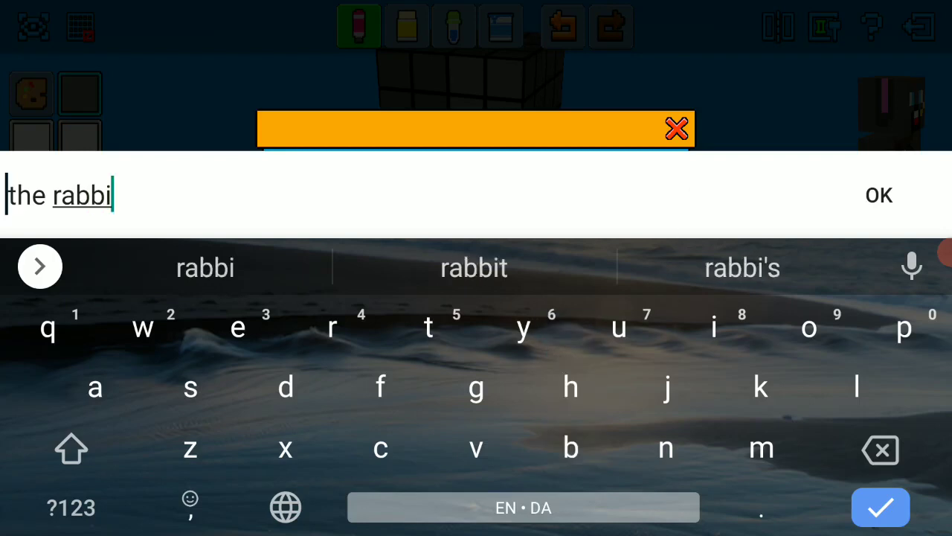
{"action": "type", "text": "m"}
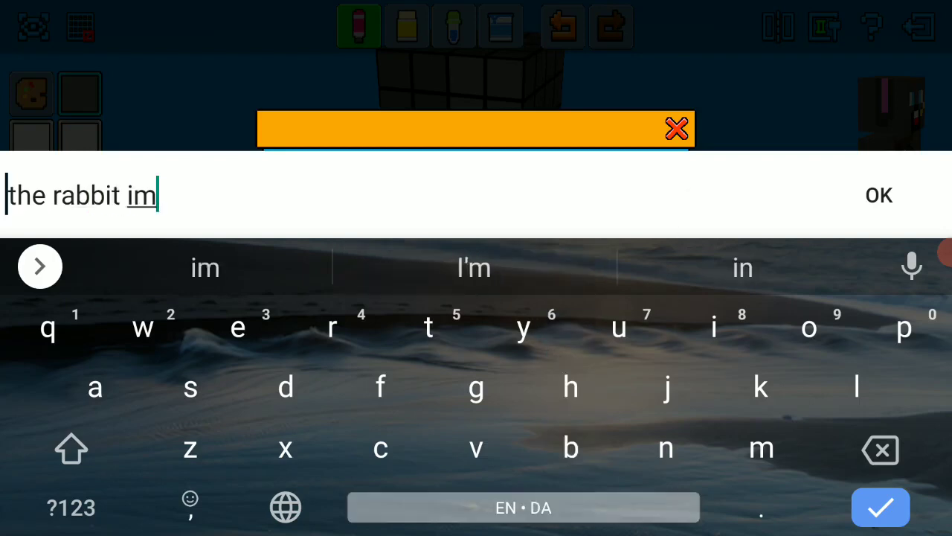
{"action": "type", "text": "poster"}
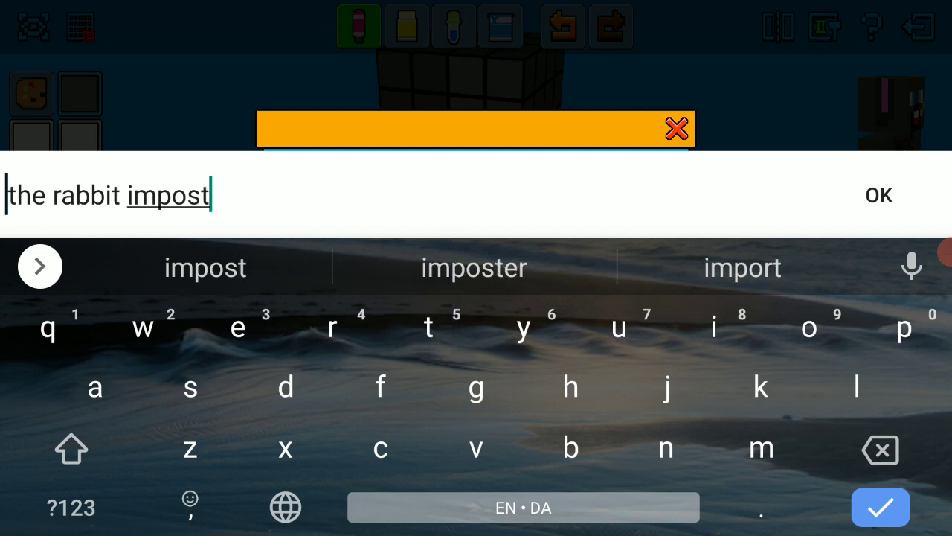
{"action": "left_click", "coordinate": [72, 508]}
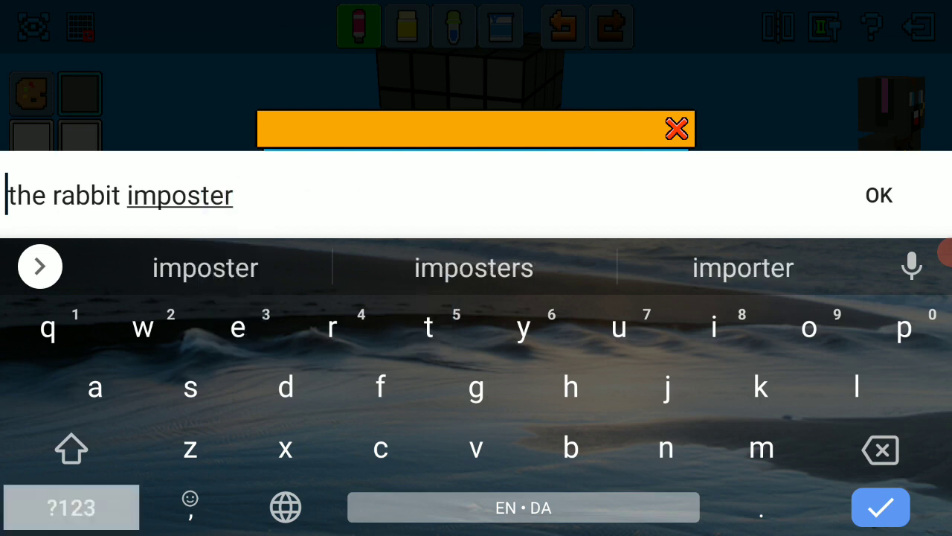
{"action": "type", "text": "!!"}
{"action": "key", "text": "Return"}
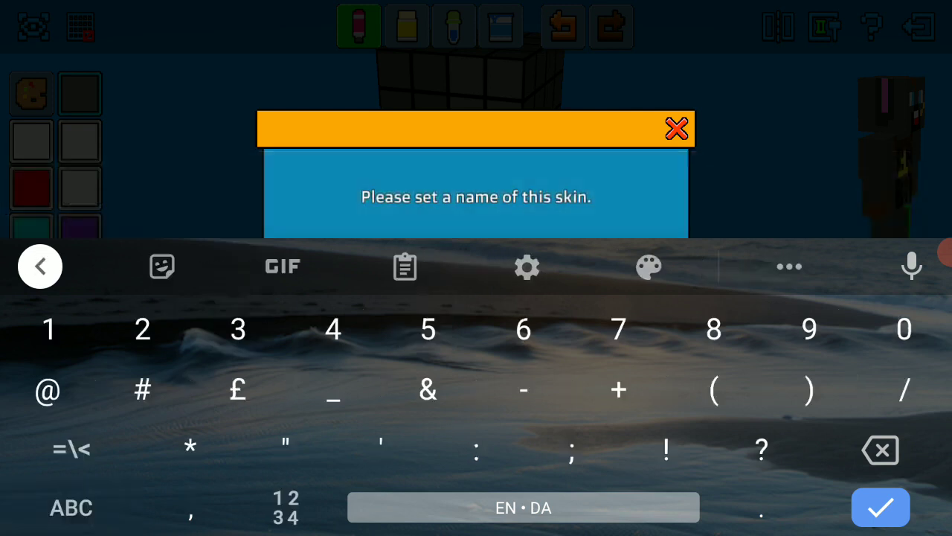
{"action": "left_click", "coordinate": [477, 369]}
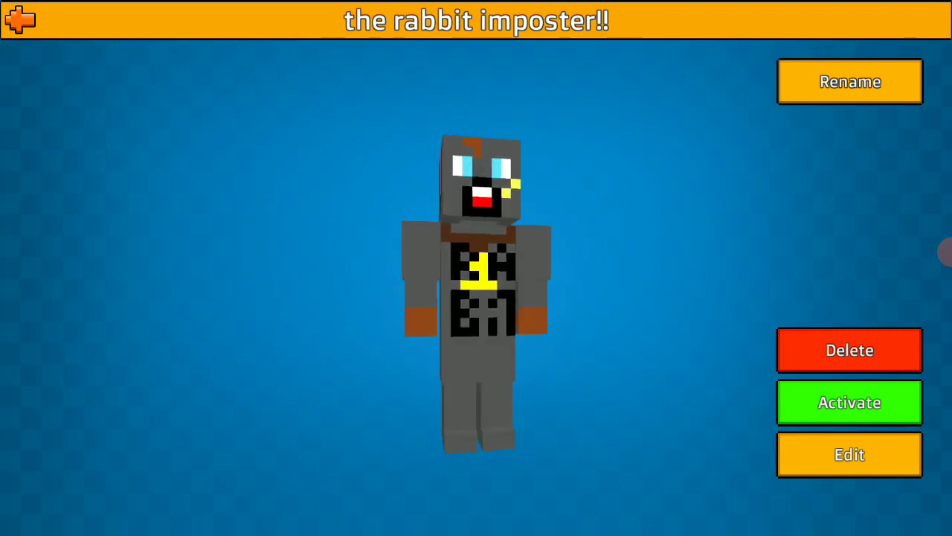
- Rotate the saved 'the rabbit imposter!!' skin to show the dark grey rabbit with yellow 1
{"action": "mouse_move", "coordinate": [945, 251]}
{"action": "left_mouse_down"}
{"action": "mouse_move", "coordinate": [703, 260]}
{"action": "mouse_move", "coordinate": [922, 255]}
{"action": "left_mouse_up"}
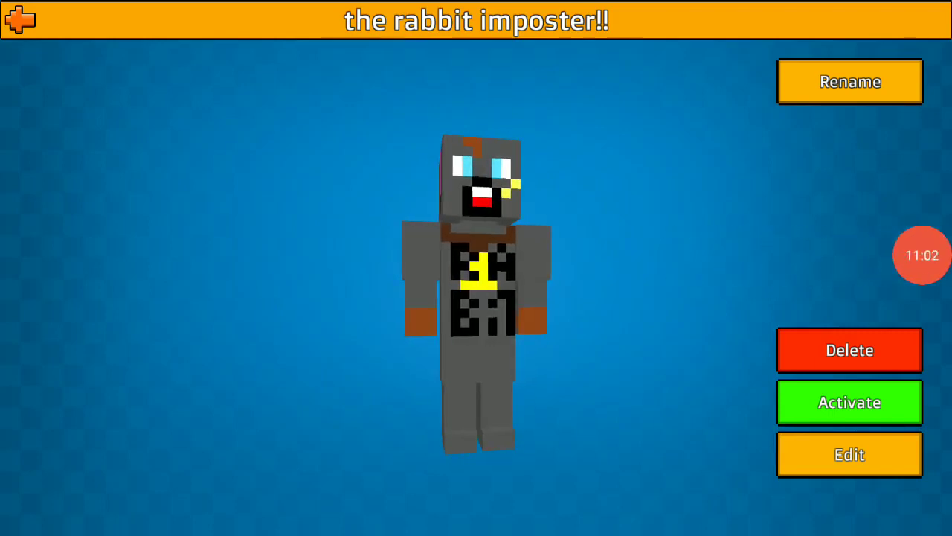